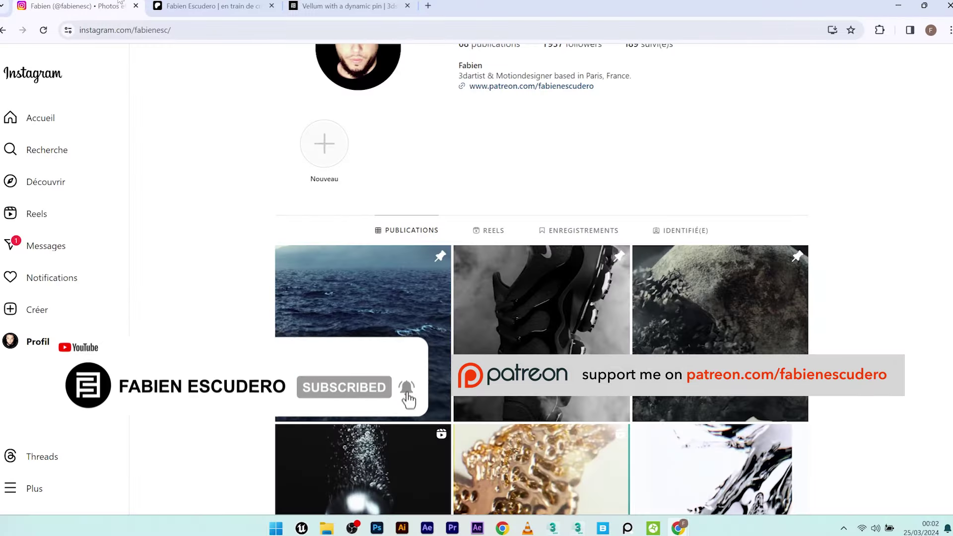
# - Look through the creator's Patreon page down to the post about Vellum with a dynamic pin
pyautogui.click(211, 6)
pyautogui.scroll(-15, 455, 213)
pyautogui.scroll(-20, 479, 286)
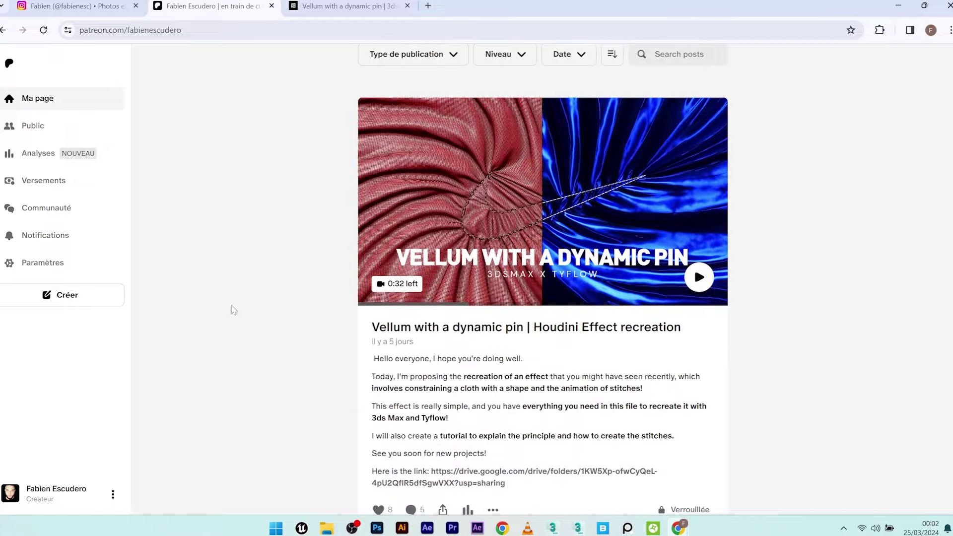
# - Browse the preview images and description of the Vellum with a dynamic pin product on Gumroad
pyautogui.click(338, 6)
pyautogui.click(780, 213)
pyautogui.click(781, 207)
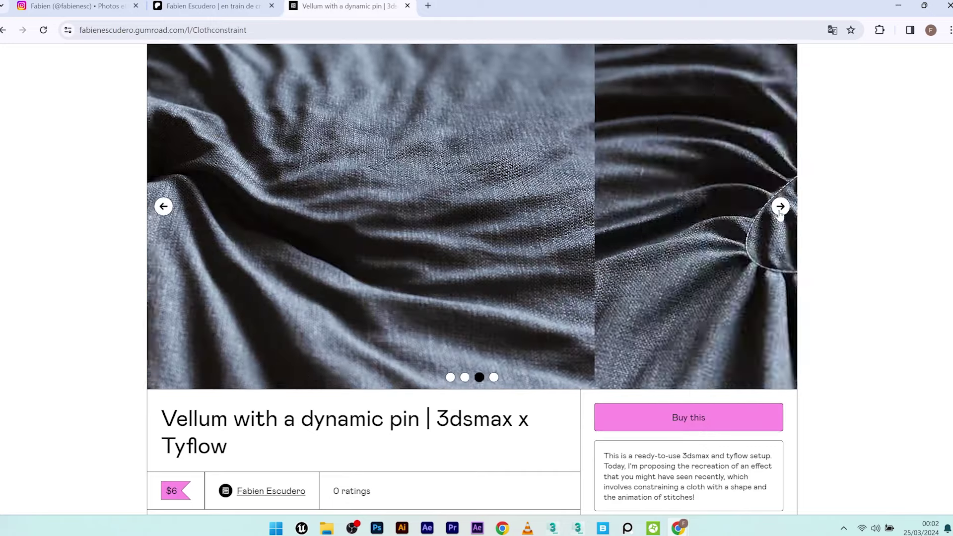
pyautogui.click(781, 207)
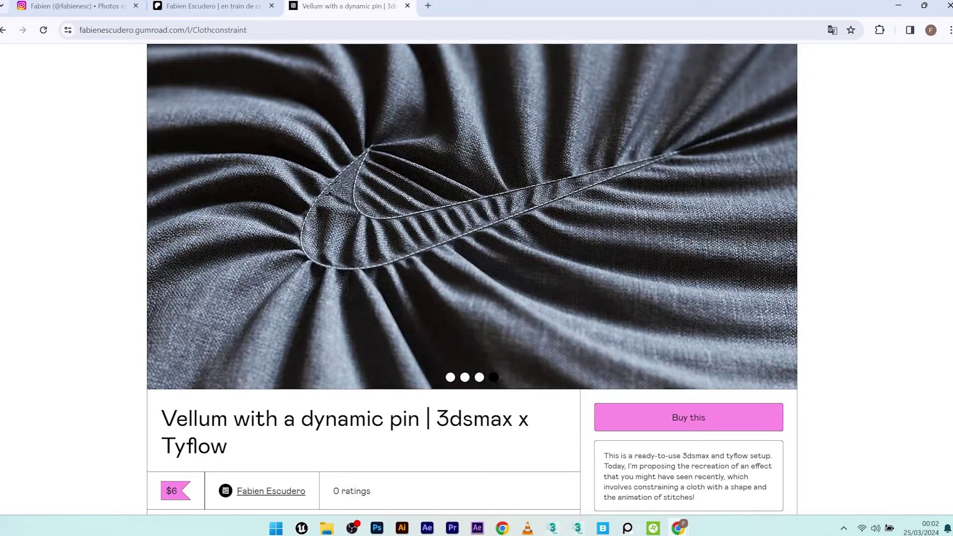
pyautogui.click(450, 379)
pyautogui.scroll(-6, 298, 313)
pyautogui.scroll(6, 289, 305)
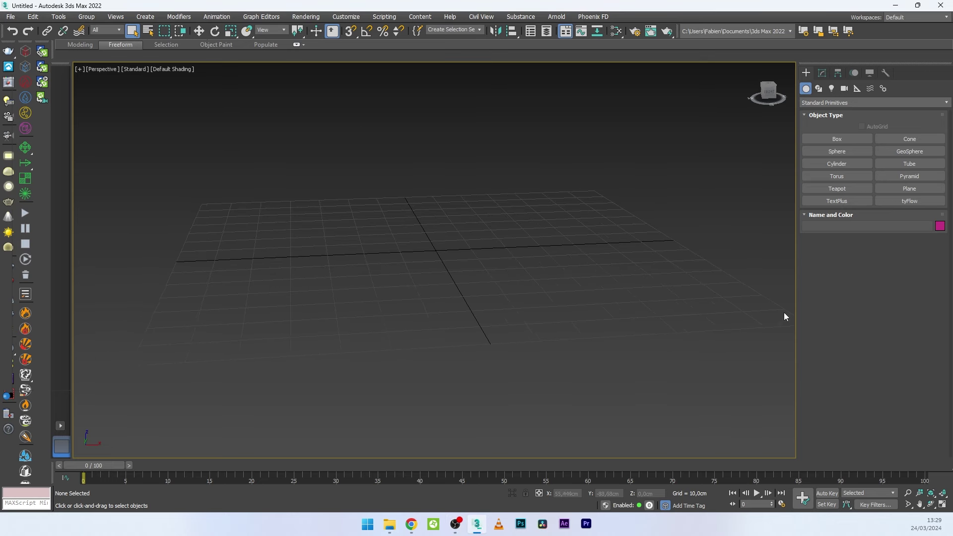
# - In 3ds Max, import nike_logo.ai from the Desktop, merging it with the current scene as a single object
pyautogui.moveTo(621, 257); pyautogui.dragTo(598, 290, button='middle')
pyautogui.moveTo(304, 195); pyautogui.dragTo(338, 179, button='middle')
pyautogui.click(15, 18)
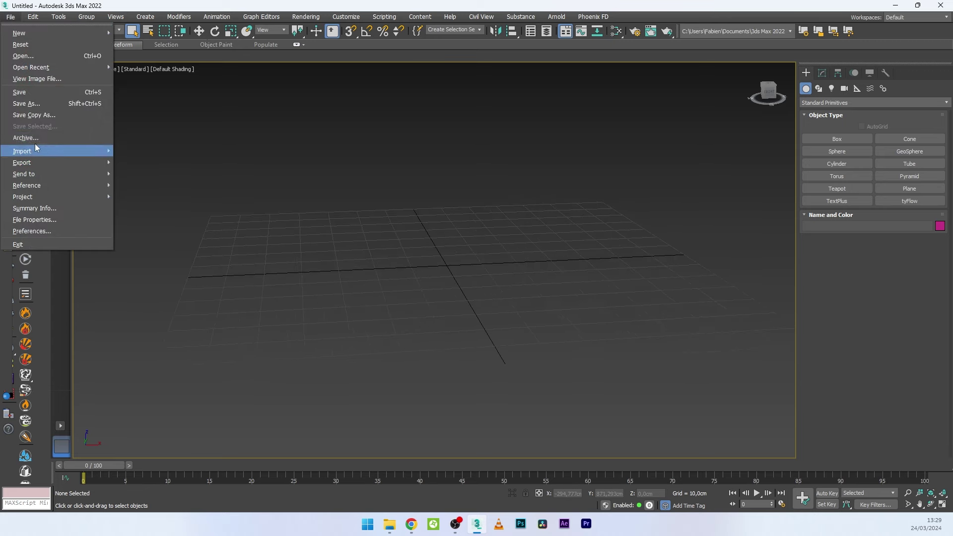
pyautogui.moveTo(30, 152)
pyautogui.click(139, 163)
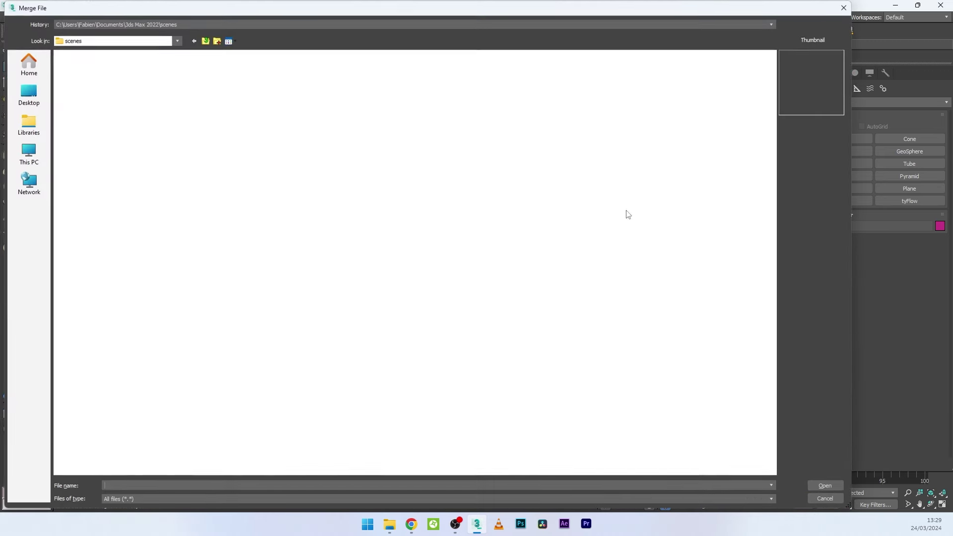
pyautogui.click(30, 97)
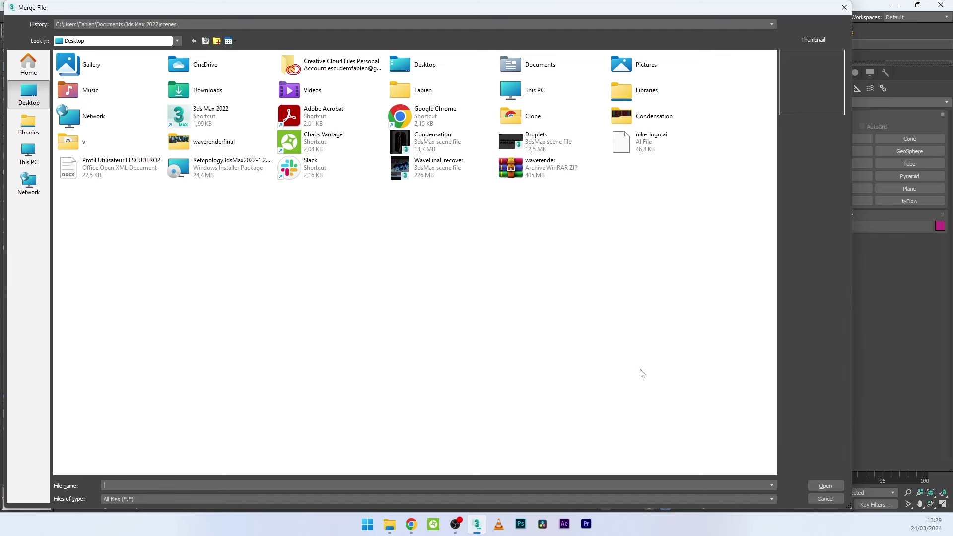
pyautogui.click(639, 145)
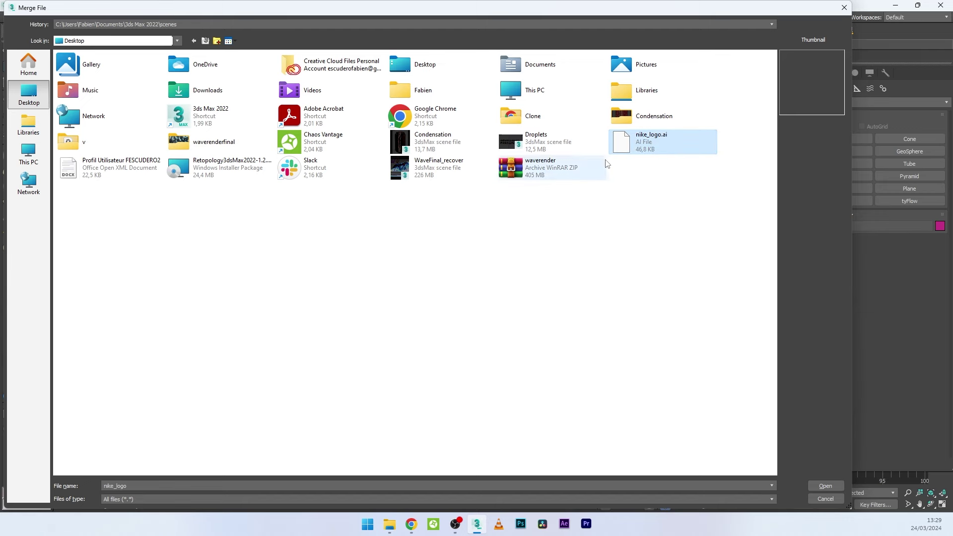
pyautogui.click(825, 486)
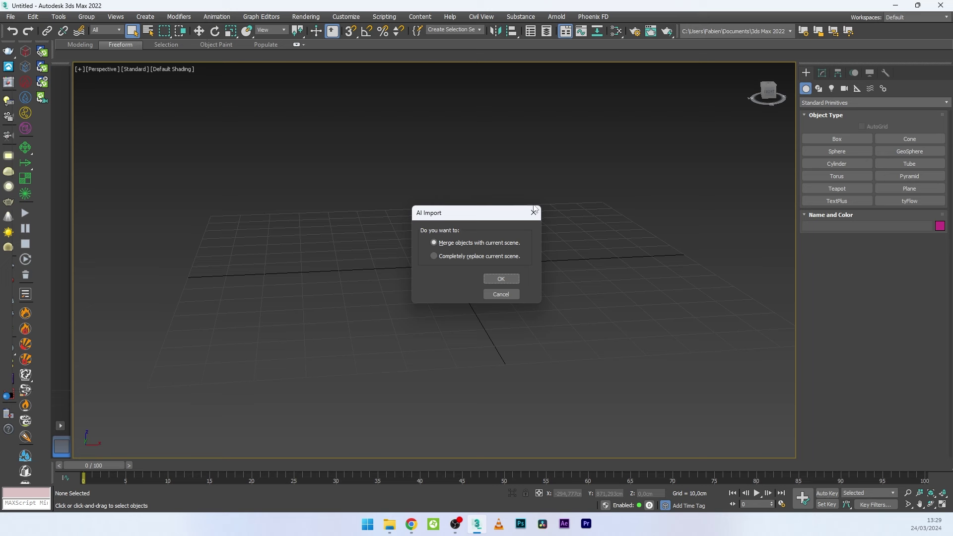
pyautogui.click(514, 279)
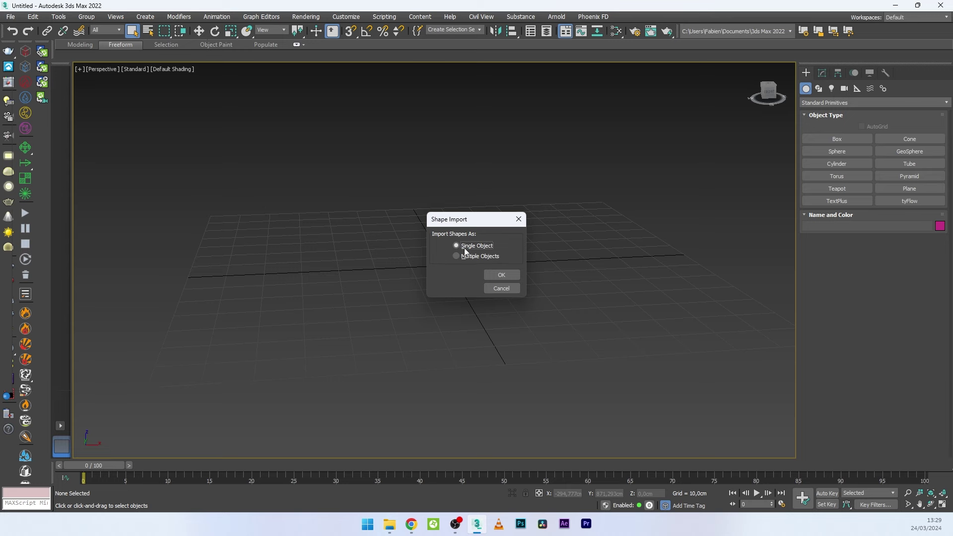
pyautogui.click(489, 273)
# - Move the imported logo shape to the world origin by setting its X and Y positions to 0
pyautogui.scroll(-4, 471, 279)
pyautogui.rightClick(451, 278)
pyautogui.click(462, 292)
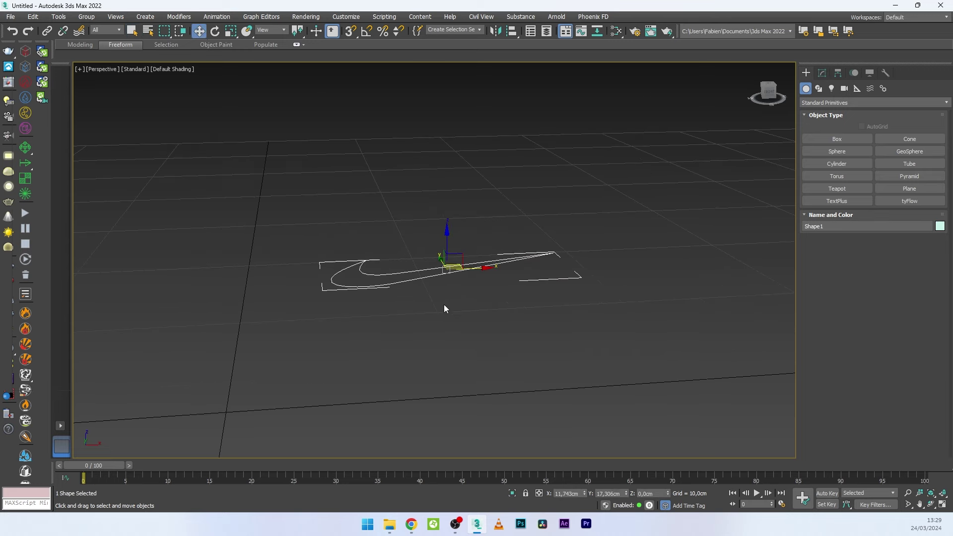
pyautogui.keyDown('alt'); pyautogui.moveTo(536, 342); pyautogui.dragTo(683, 416, button='middle'); pyautogui.keyUp('alt')
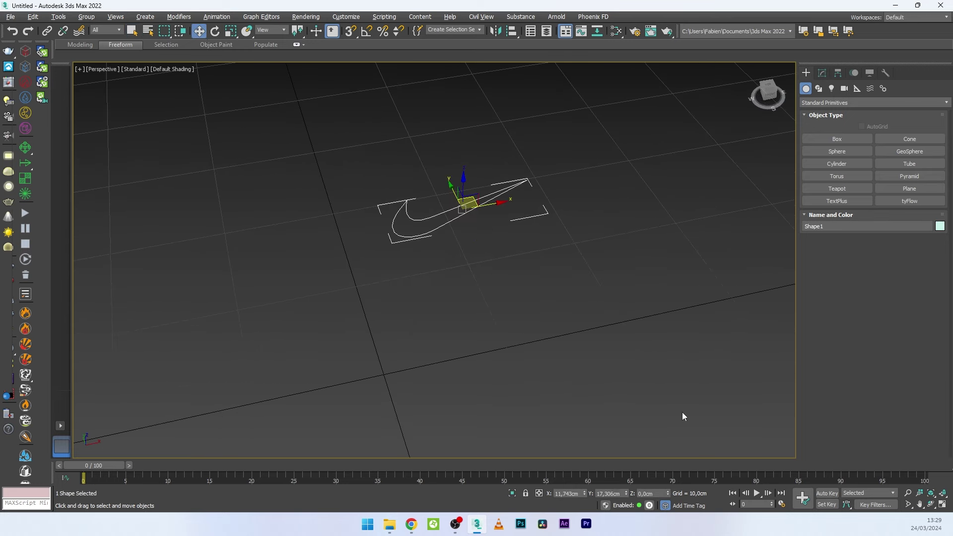
pyautogui.doubleClick(561, 494)
pyautogui.write('0')
pyautogui.press('Tab')
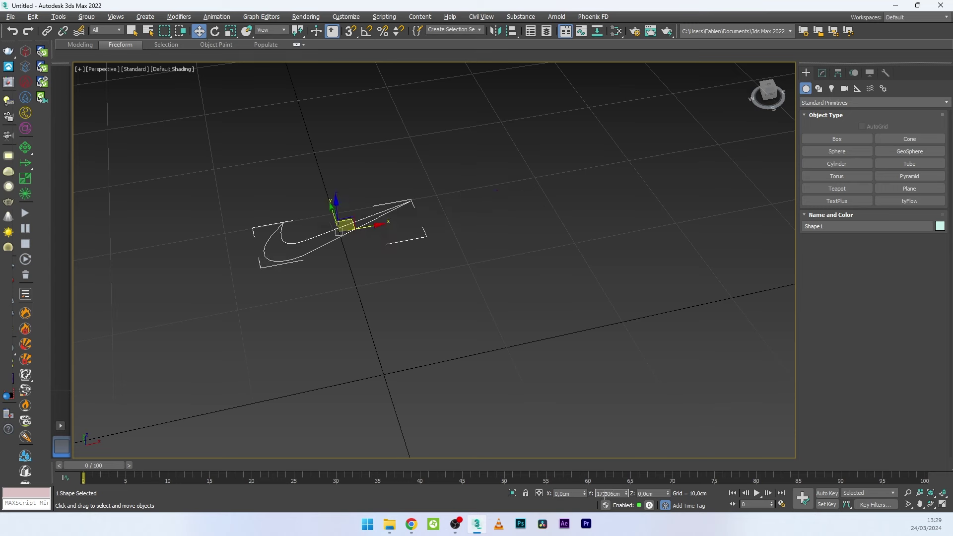
pyautogui.write('0')
pyautogui.press('Tab')
# - Scale the logo shape up uniformly to about 410%
pyautogui.moveTo(474, 399); pyautogui.dragTo(518, 347, button='middle')
pyautogui.press('r')
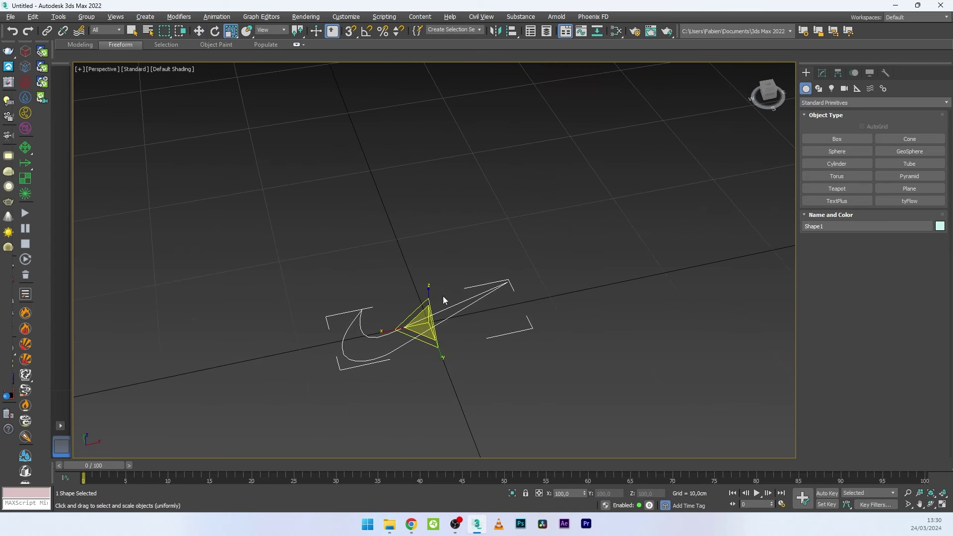
pyautogui.moveTo(422, 324); pyautogui.dragTo(532, 166)
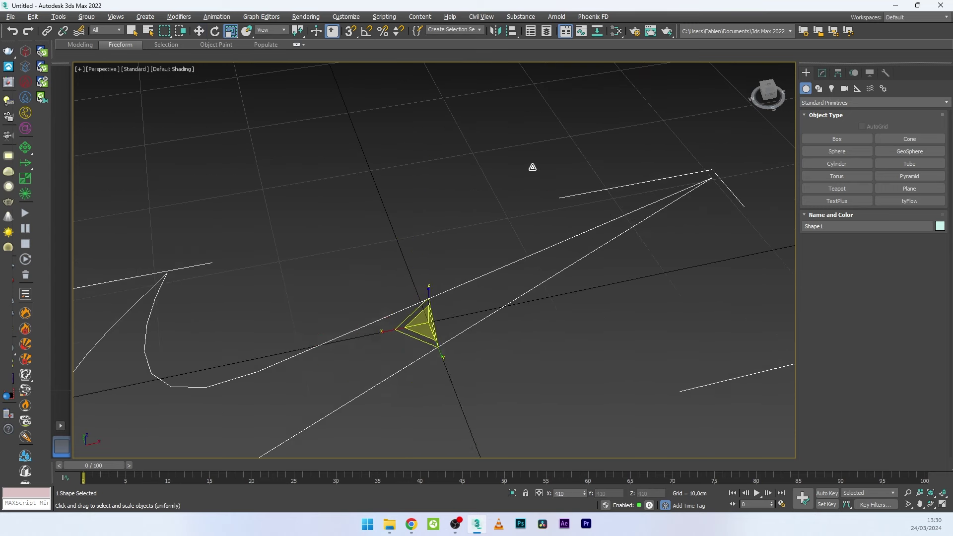
# - Smooth the logo spline's curves by enabling Adaptive interpolation
pyautogui.moveTo(354, 297); pyautogui.dragTo(514, 271, button='middle')
pyautogui.scroll(4, 338, 302)
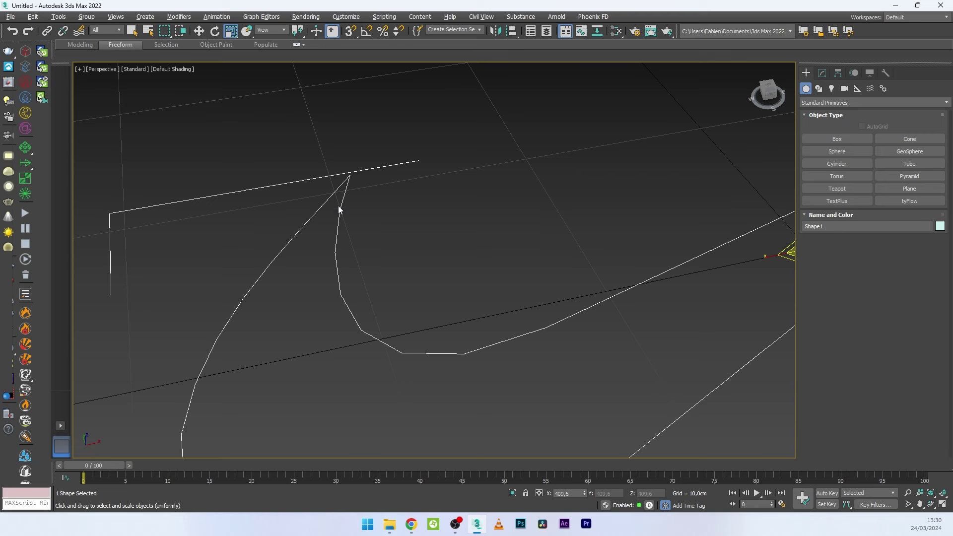
pyautogui.click(823, 73)
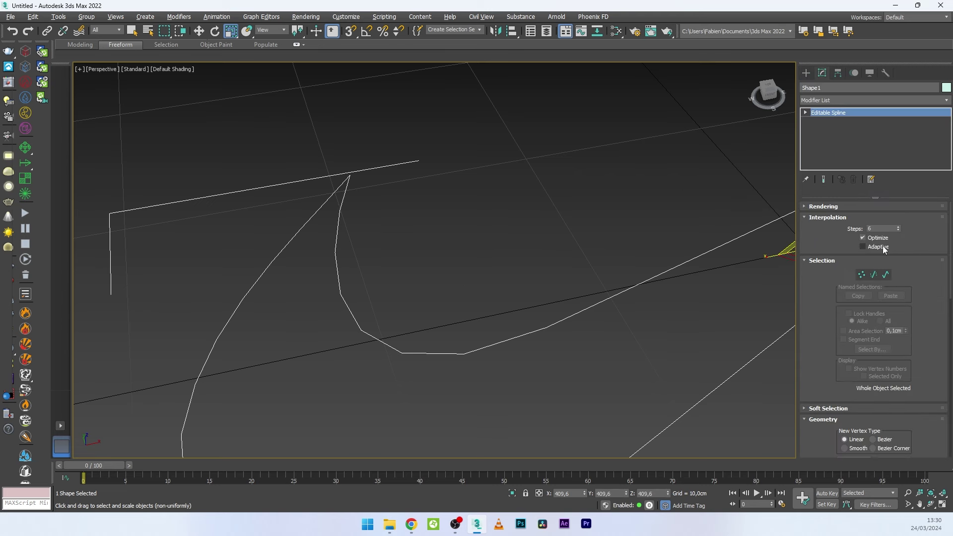
pyautogui.click(863, 247)
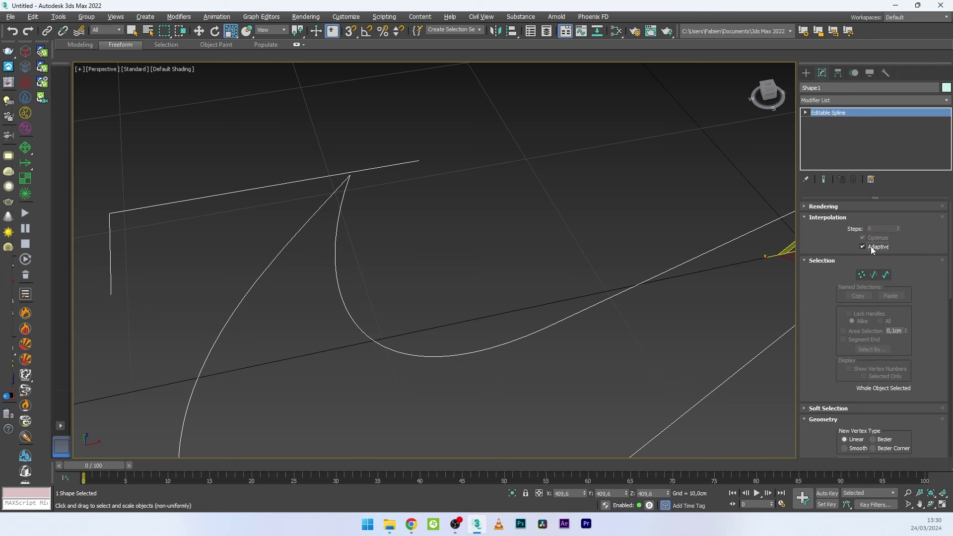
pyautogui.scroll(-3, 411, 332)
pyautogui.moveTo(411, 333); pyautogui.dragTo(234, 332, button='middle')
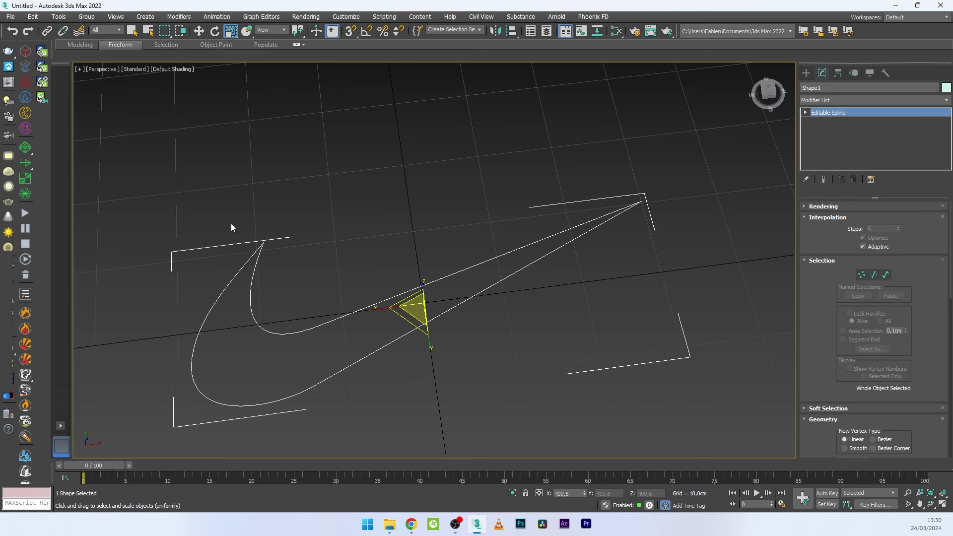
# - Draw a rectangle spline about 39 by 26 cm beside the logo in the Front view, with a corner radius of about 5.8 cm
pyautogui.press('f')
pyautogui.scroll(10, 538, 261)
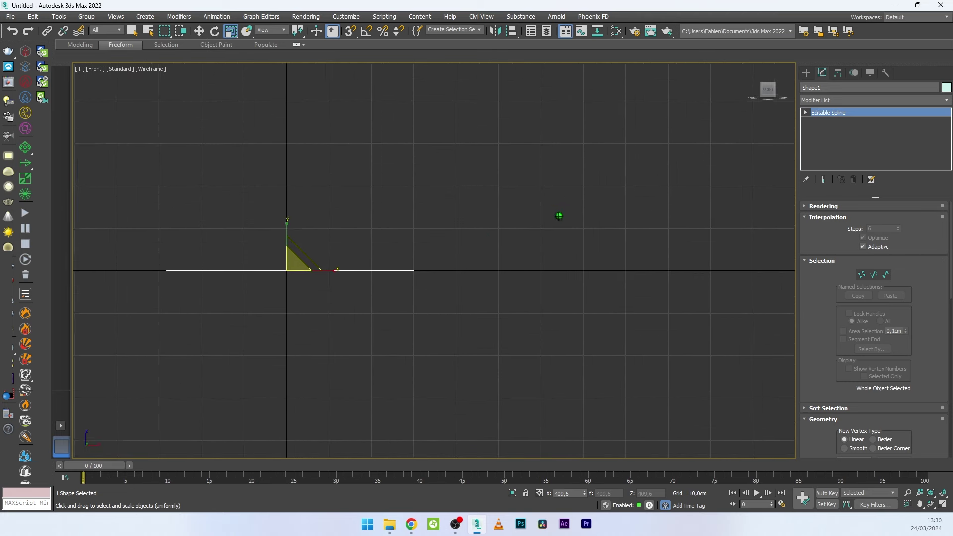
pyautogui.click(809, 74)
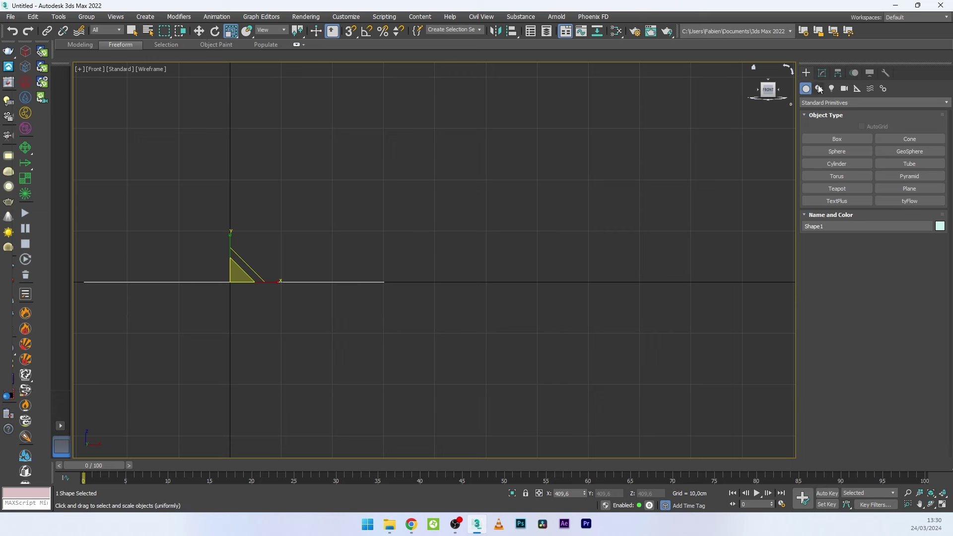
pyautogui.click(818, 89)
pyautogui.click(920, 149)
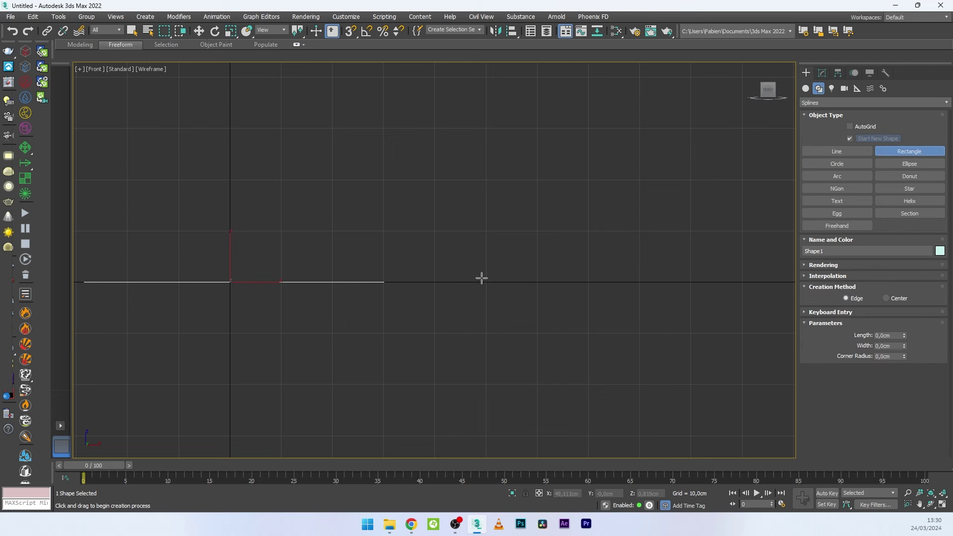
pyautogui.moveTo(480, 277); pyautogui.dragTo(429, 245, button='middle')
pyautogui.moveTo(422, 219); pyautogui.dragTo(623, 354)
pyautogui.scroll(2, 568, 314)
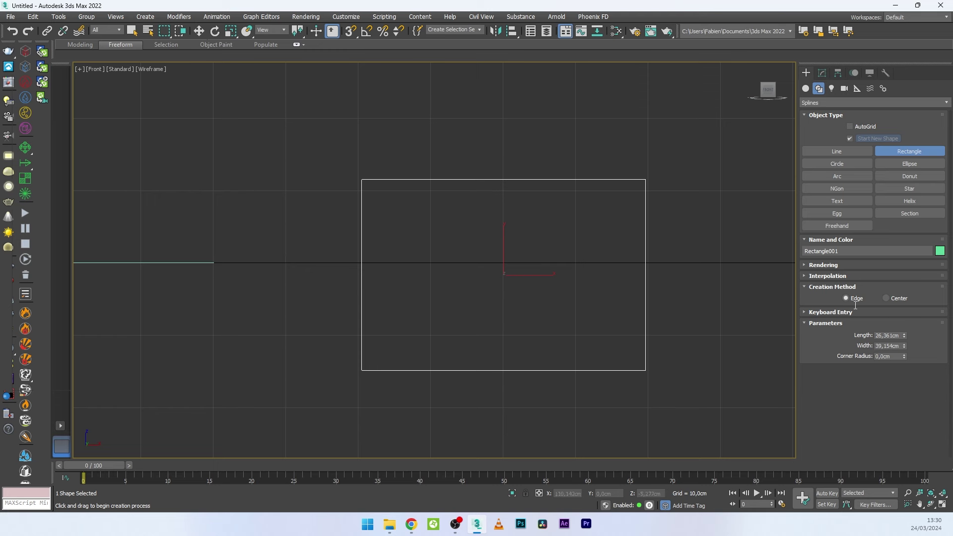
pyautogui.moveTo(903, 359); pyautogui.dragTo(843, 118)
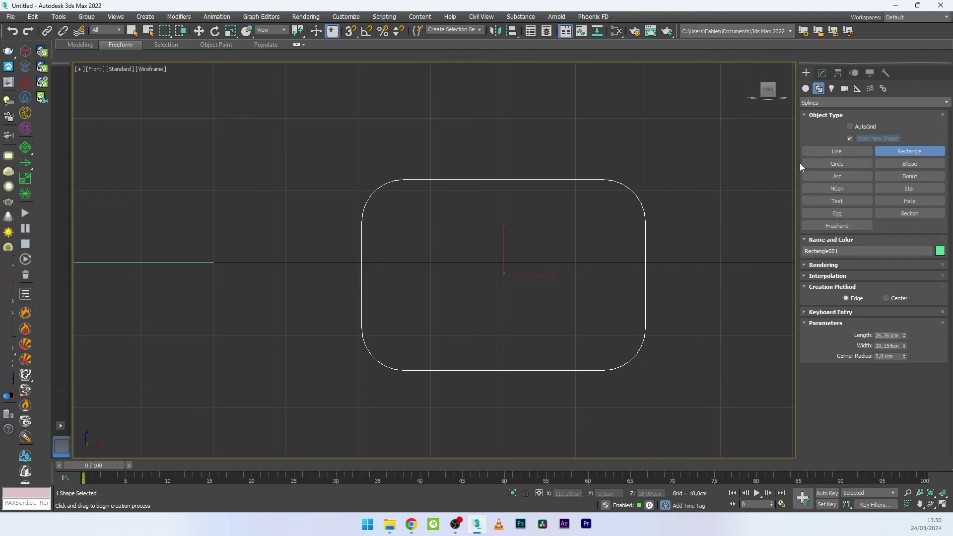
# - Enable the rectangle's rendered thickness in the viewport and frame it in the shaded Perspective view
pyautogui.click(819, 265)
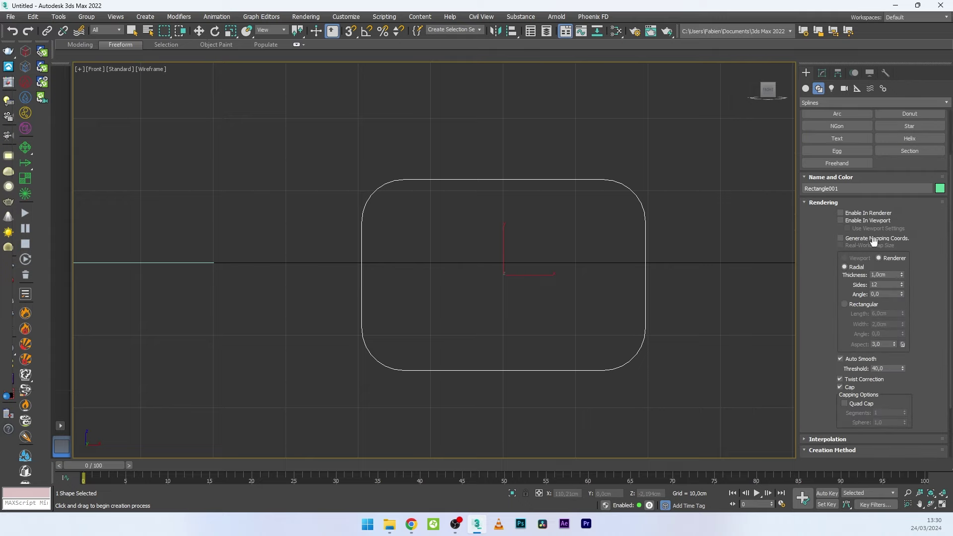
pyautogui.click(863, 220)
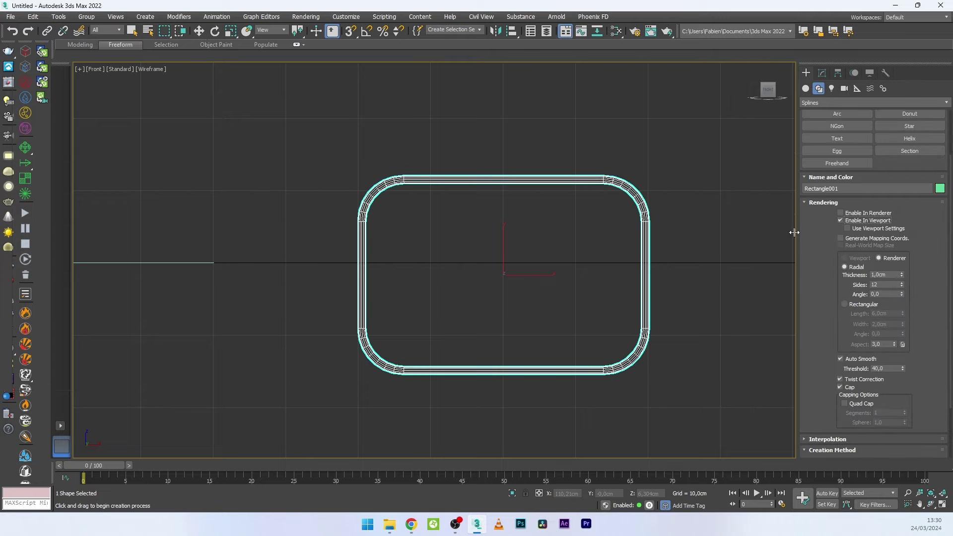
pyautogui.keyDown('alt'); pyautogui.moveTo(635, 234); pyautogui.dragTo(618, 250, button='middle'); pyautogui.keyUp('alt')
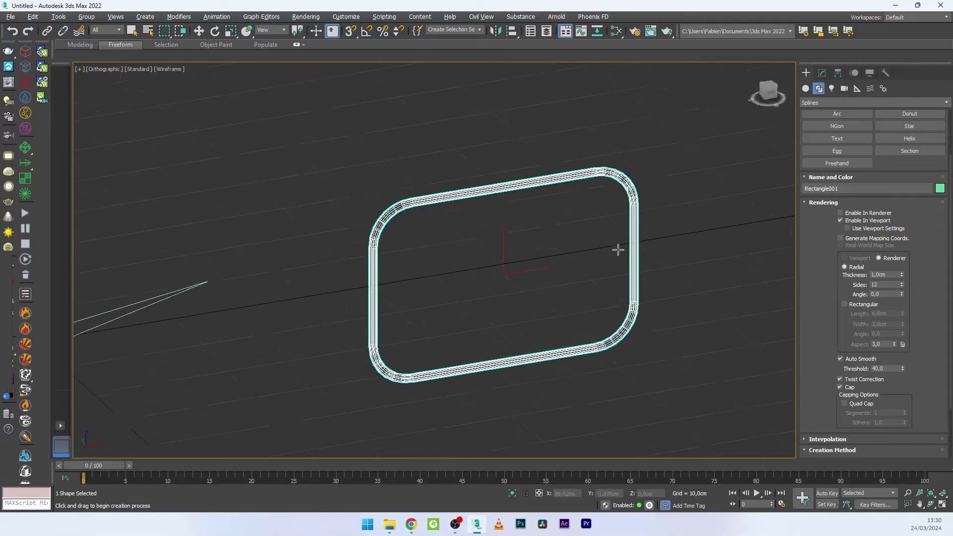
pyautogui.press('p')
pyautogui.press('z')
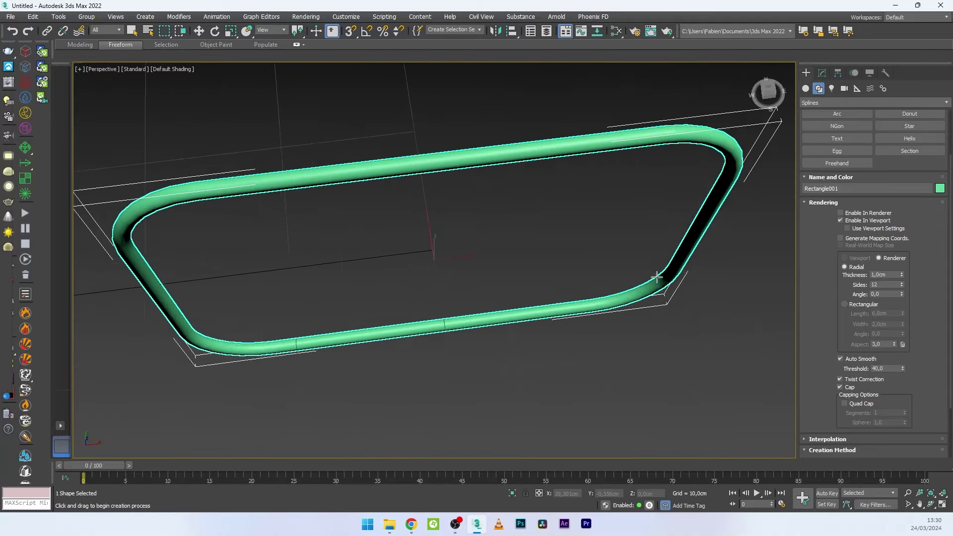
pyautogui.keyDown('alt'); pyautogui.moveTo(657, 277); pyautogui.dragTo(683, 252, button='middle'); pyautogui.keyUp('alt')
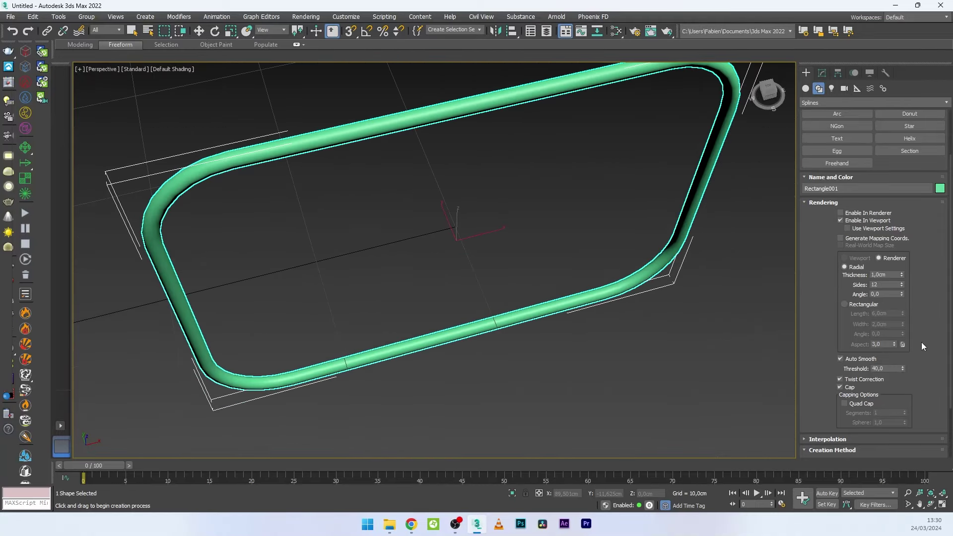
# - Give the rectangle spline a Rectangular cross-section about 8.8 cm long and 1.7 cm wide
pyautogui.click(858, 307)
pyautogui.keyDown('alt'); pyautogui.moveTo(616, 276); pyautogui.dragTo(611, 223, button='middle'); pyautogui.keyUp('alt')
pyautogui.moveTo(903, 314)
pyautogui.mouseDown()
pyautogui.moveTo(902, 296)
pyautogui.moveTo(903, 331)
pyautogui.mouseUp()
pyautogui.keyDown('alt'); pyautogui.moveTo(446, 239); pyautogui.dragTo(730, 279, button='middle'); pyautogui.keyUp('alt')
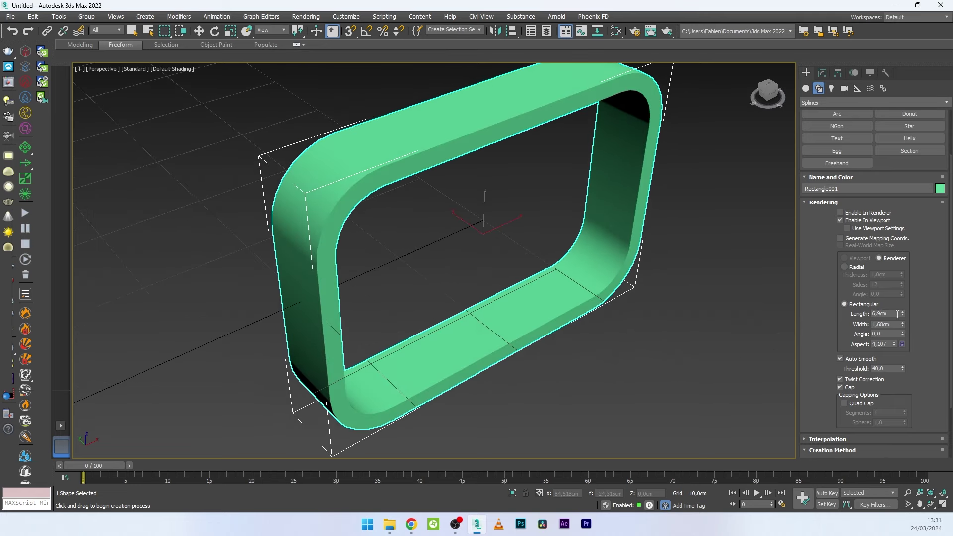
pyautogui.moveTo(903, 313); pyautogui.dragTo(899, 297)
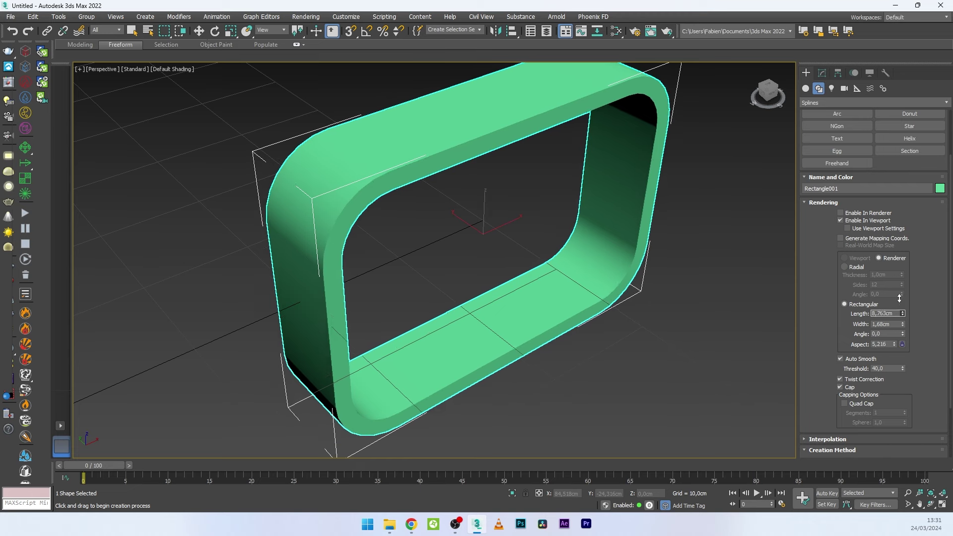
pyautogui.keyDown('alt'); pyautogui.moveTo(650, 305); pyautogui.dragTo(621, 298, button='middle'); pyautogui.keyUp('alt')
# - Show edged faces and enable Adaptive interpolation on the rectangle spline
pyautogui.click(817, 205)
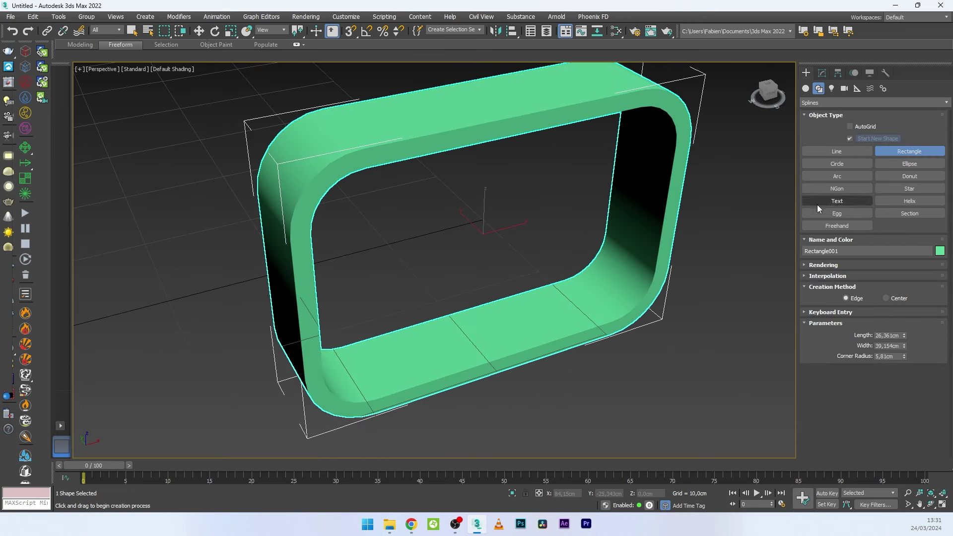
pyautogui.click(827, 276)
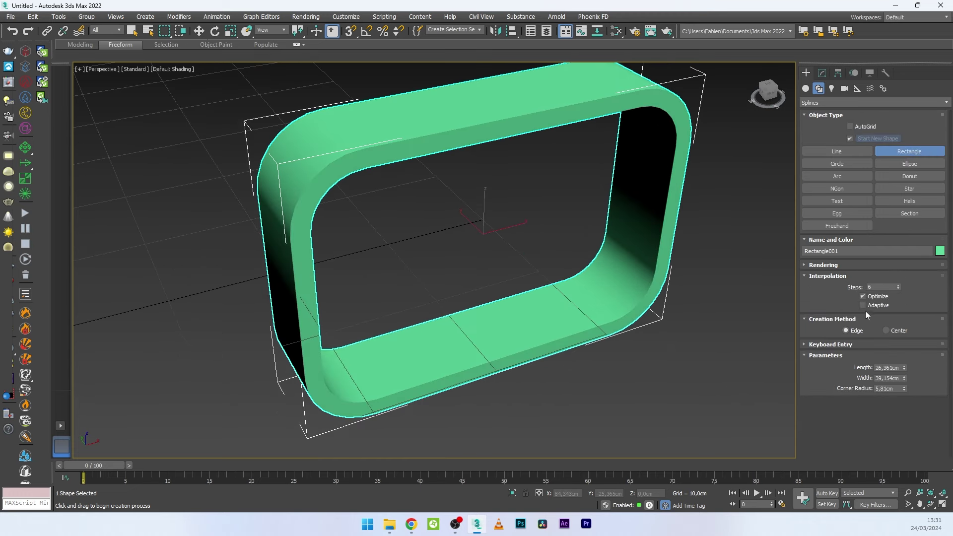
pyautogui.press('F4')
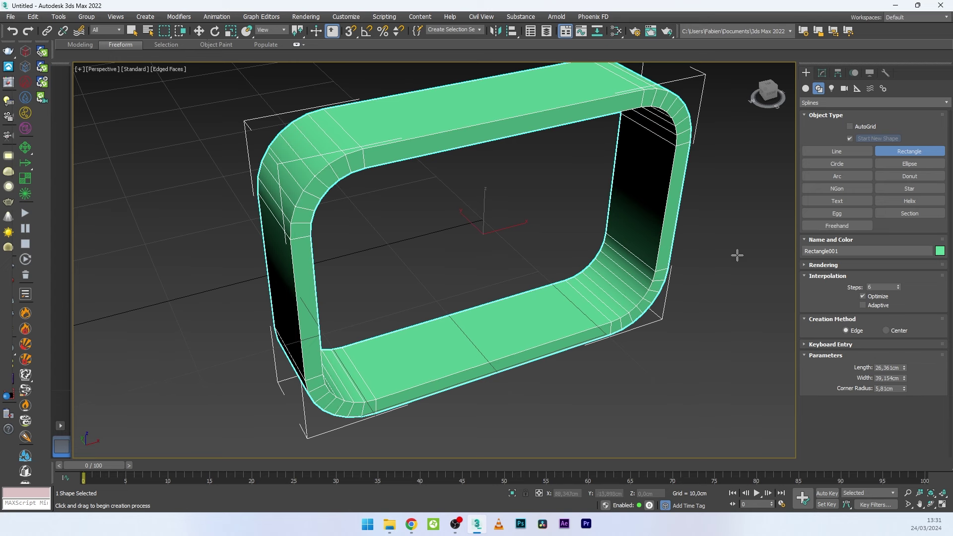
pyautogui.click(863, 306)
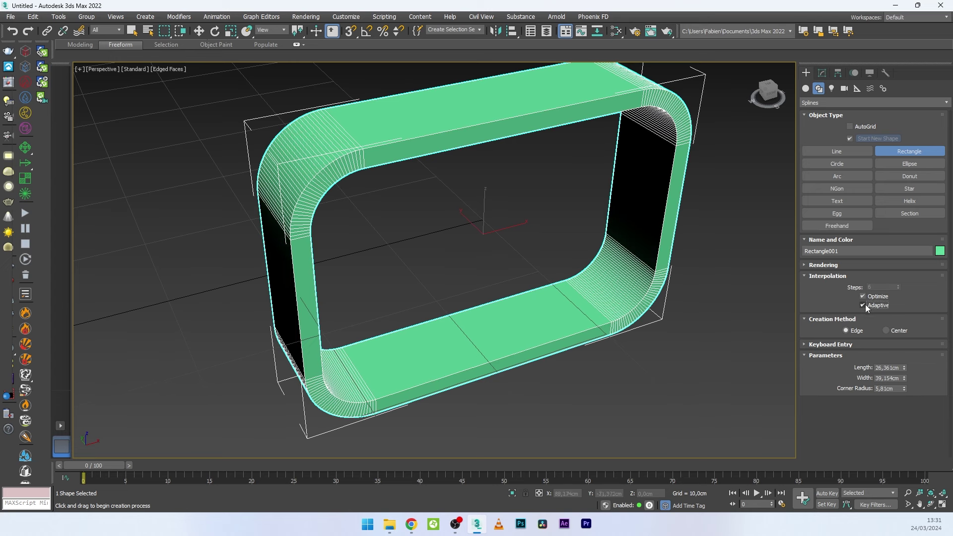
# - Add an Edit Poly modifier to the thick rounded rectangle in the Front view
pyautogui.press('f')
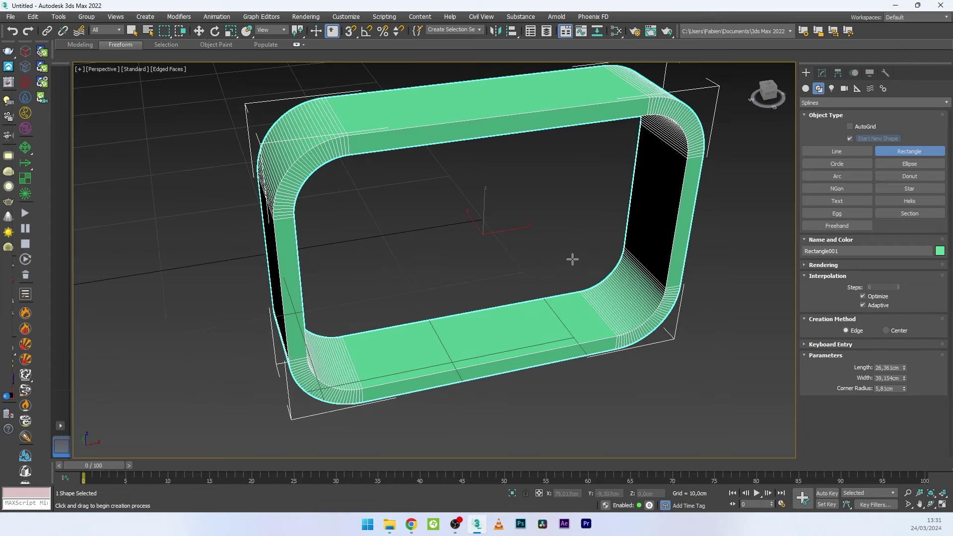
pyautogui.press('r')
pyautogui.click(822, 73)
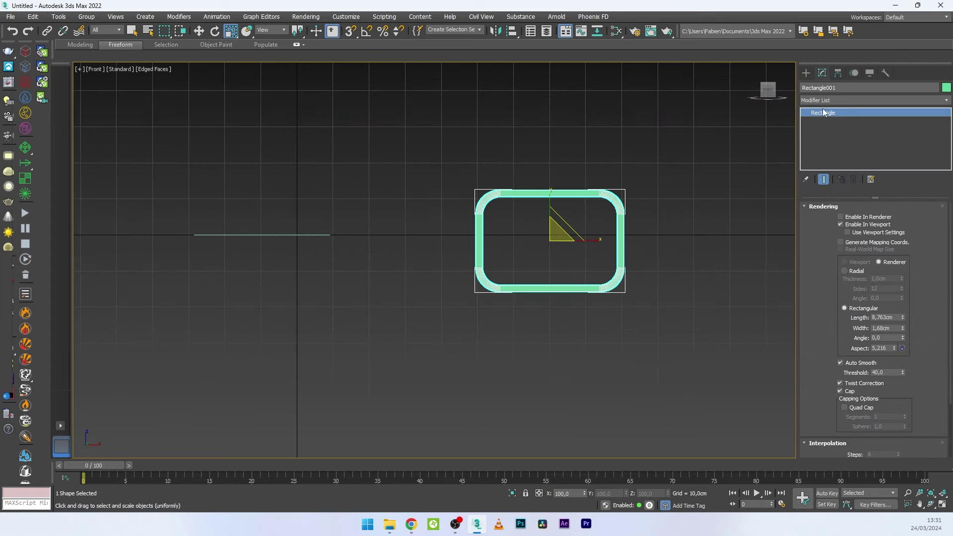
pyautogui.click(827, 99)
pyautogui.click(819, 135)
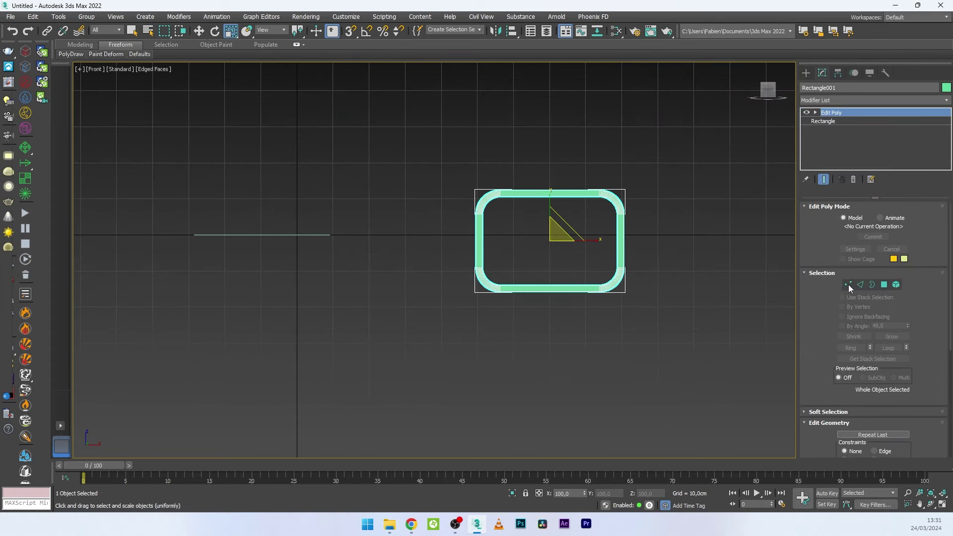
# - Delete the vertices of the rectangle's two lower rounded corners to leave an open arch-shaped stitch
pyautogui.click(848, 284)
pyautogui.scroll(3, 653, 285)
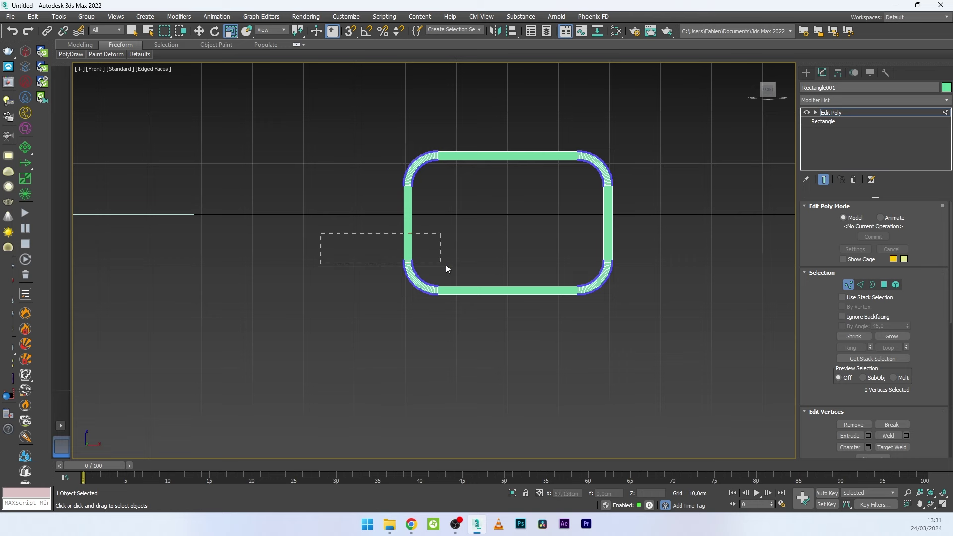
pyautogui.moveTo(594, 306); pyautogui.dragTo(678, 320)
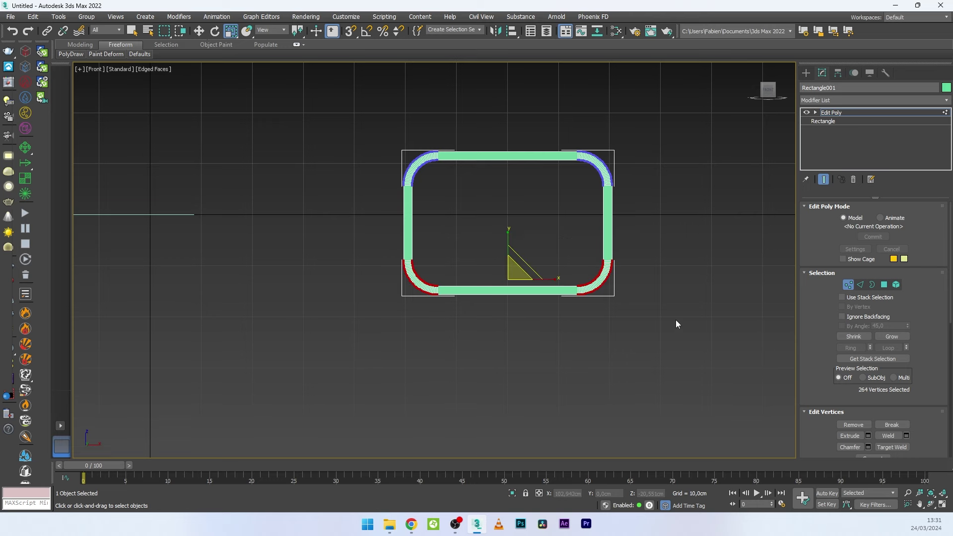
pyautogui.press('Delete')
# - Raise the stitch to the grid's base line and move only its pivot up to the middle of its open underside
pyautogui.scroll(3, 505, 203)
pyautogui.moveTo(504, 203); pyautogui.dragTo(540, 264, button='middle')
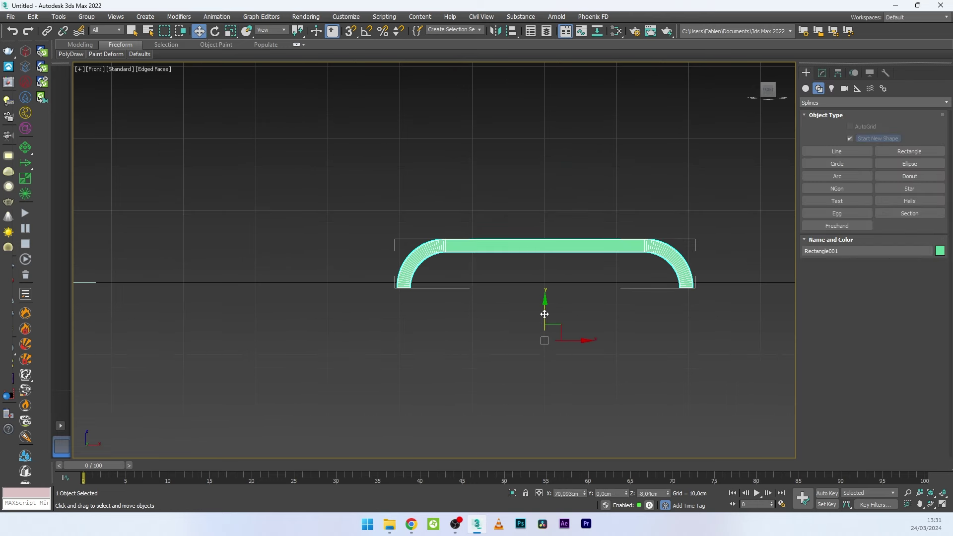
pyautogui.moveTo(544, 314); pyautogui.dragTo(544, 306)
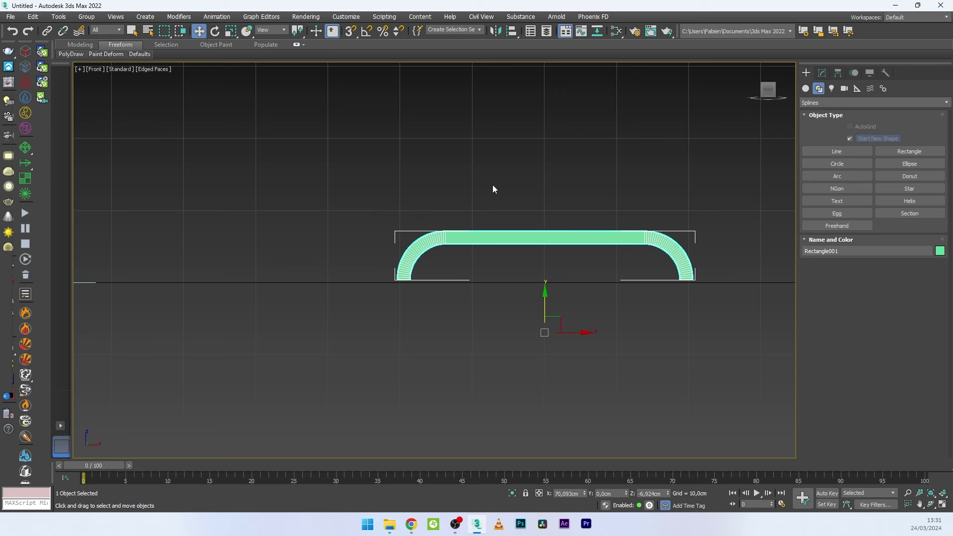
pyautogui.click(838, 73)
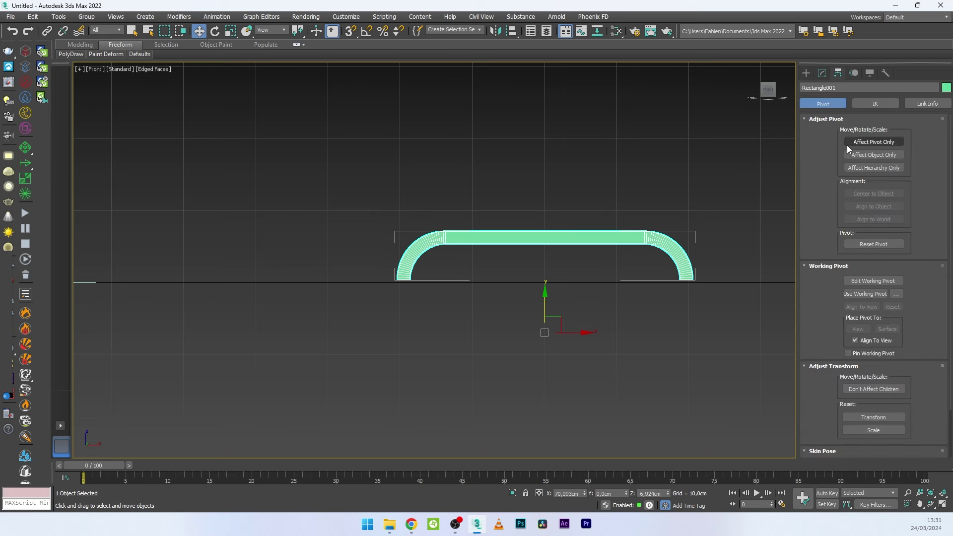
pyautogui.click(870, 143)
pyautogui.moveTo(546, 297); pyautogui.dragTo(612, 283)
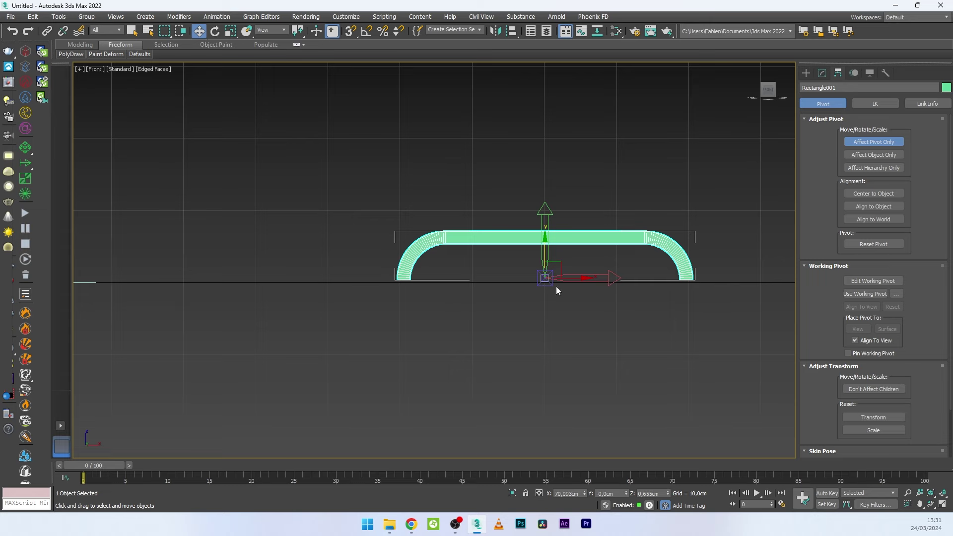
# - Scale the stitch down uniformly to about 32% in the Perspective view
pyautogui.rightClick(419, 253)
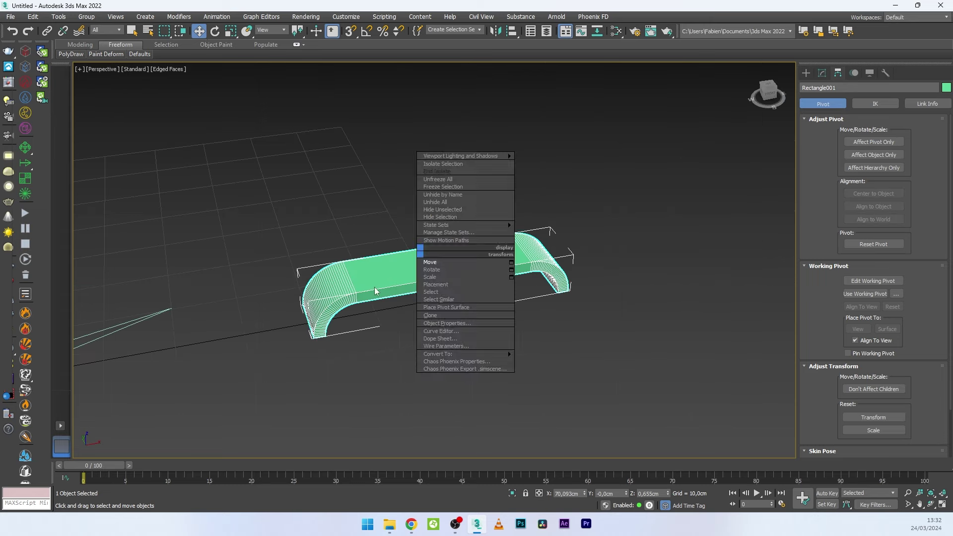
pyautogui.click(418, 296)
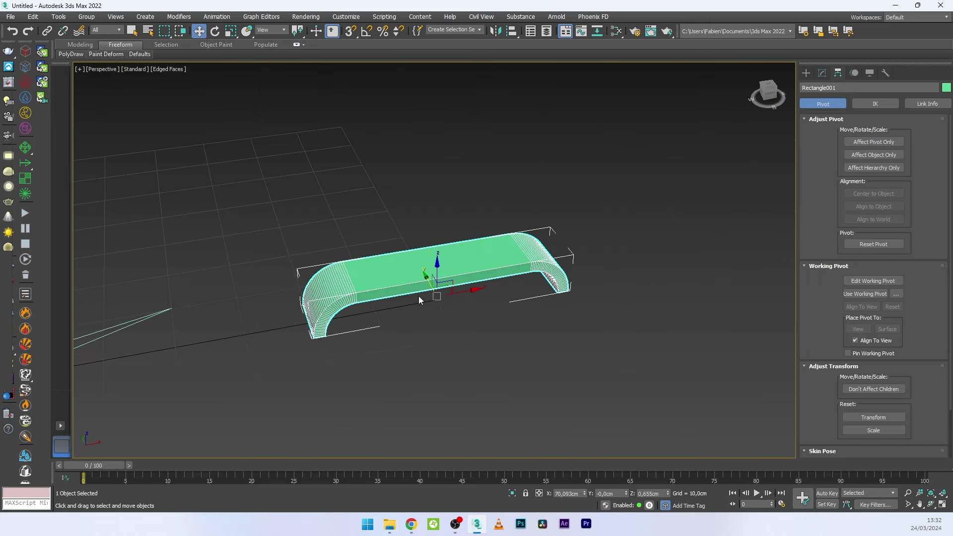
pyautogui.rightClick(458, 264)
pyautogui.click(464, 289)
pyautogui.scroll(2, 449, 293)
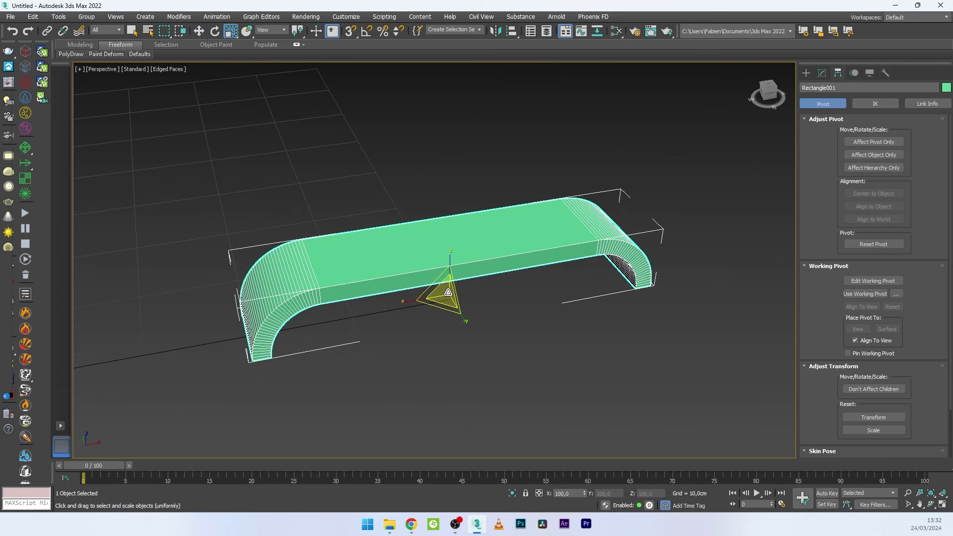
pyautogui.moveTo(448, 293); pyautogui.dragTo(376, 385)
pyautogui.scroll(-3, 493, 308)
pyautogui.moveTo(493, 307); pyautogui.dragTo(381, 354, button='middle')
pyautogui.scroll(-1, 386, 344)
pyautogui.scroll(-2, 381, 354)
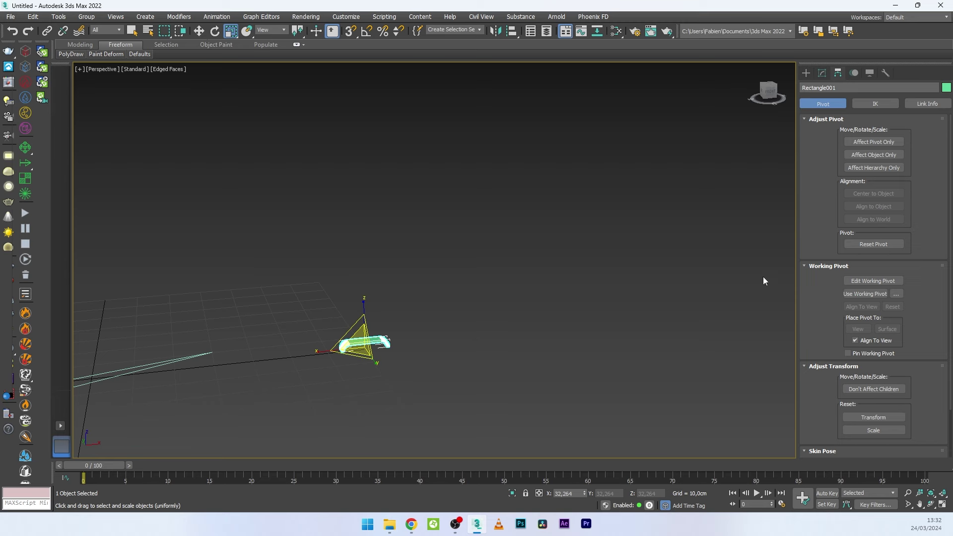
# - Clone the stitch along the X axis as four evenly spaced instances
pyautogui.rightClick(369, 331)
pyautogui.click(377, 337)
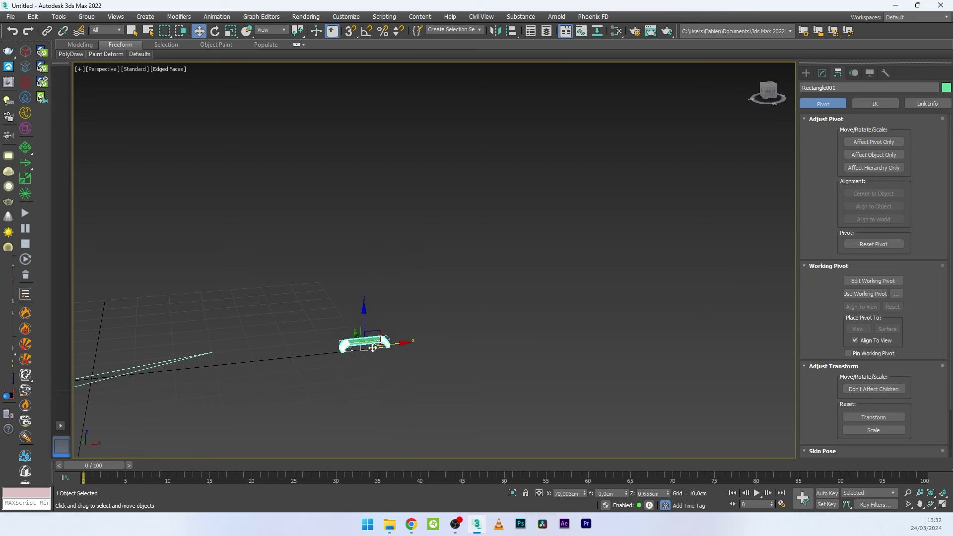
pyautogui.scroll(4, 371, 348)
pyautogui.keyDown('alt'); pyautogui.moveTo(372, 349); pyautogui.dragTo(363, 363, button='middle'); pyautogui.keyUp('alt')
pyautogui.scroll(2, 363, 365)
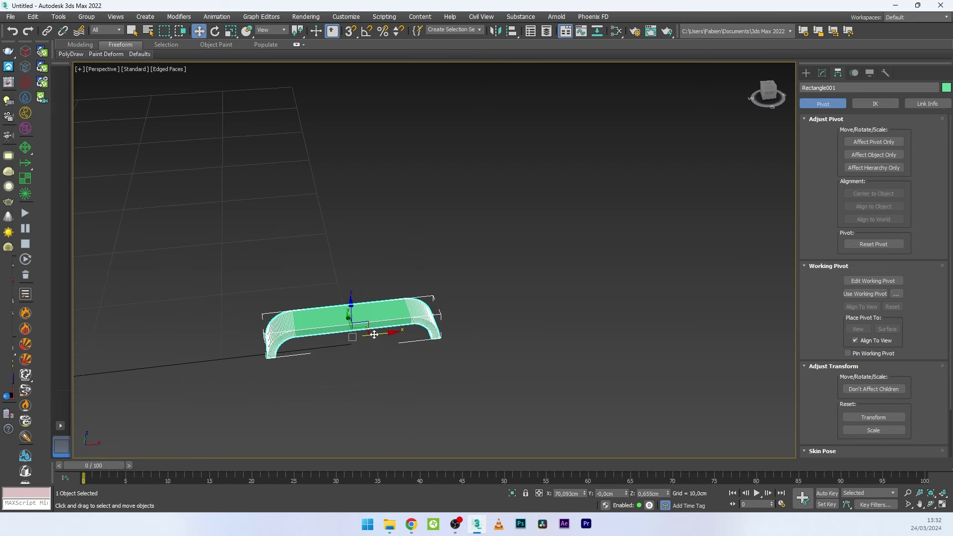
pyautogui.keyDown('shift'); pyautogui.moveTo(374, 334); pyautogui.dragTo(555, 314); pyautogui.keyUp('shift')
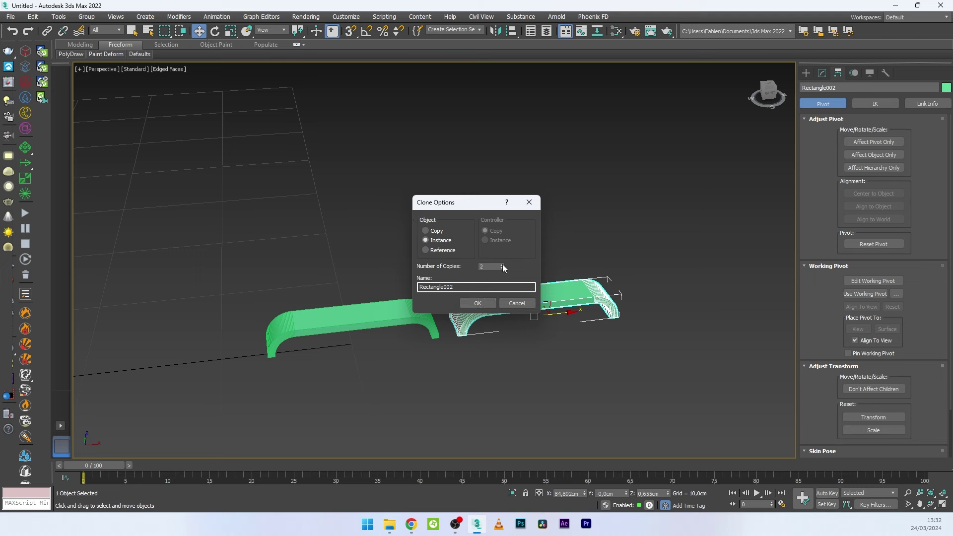
pyautogui.click(478, 302)
# - Delete the four cloned stitches and keep only the original
pyautogui.scroll(-5, 583, 313)
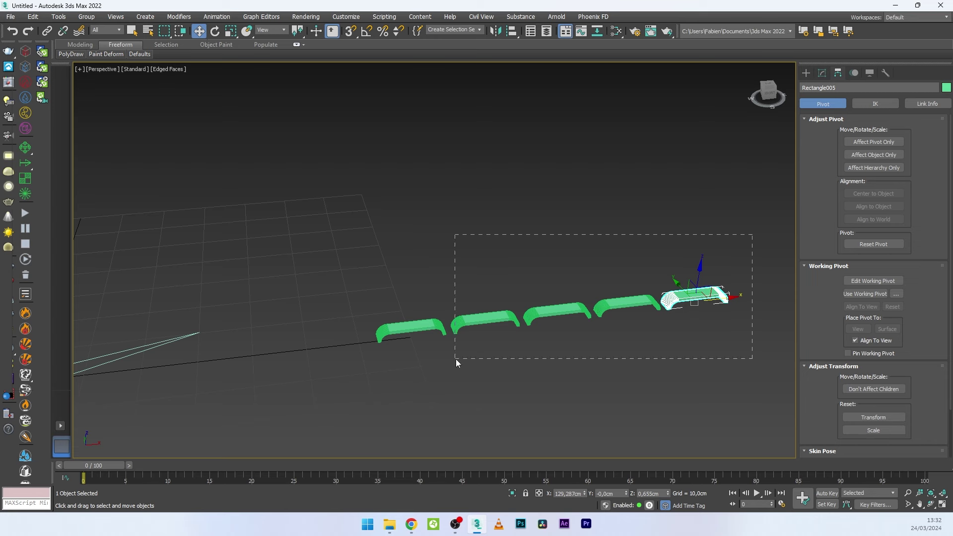
pyautogui.moveTo(456, 363); pyautogui.dragTo(455, 361)
pyautogui.scroll(5, 416, 300)
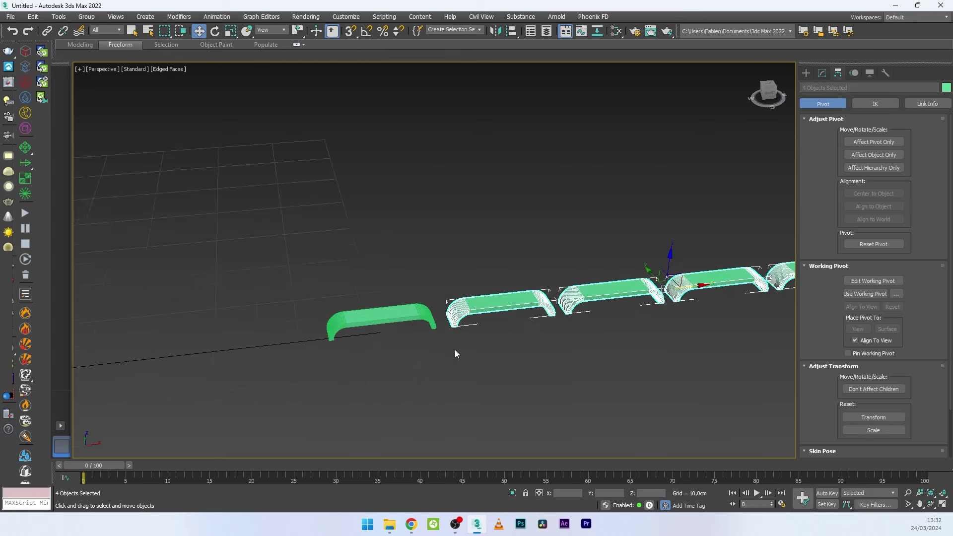
pyautogui.scroll(-5, 624, 297)
pyautogui.moveTo(648, 300); pyautogui.dragTo(494, 320, button='middle')
pyautogui.scroll(2, 494, 319)
pyautogui.press('Delete')
pyautogui.scroll(3, 234, 342)
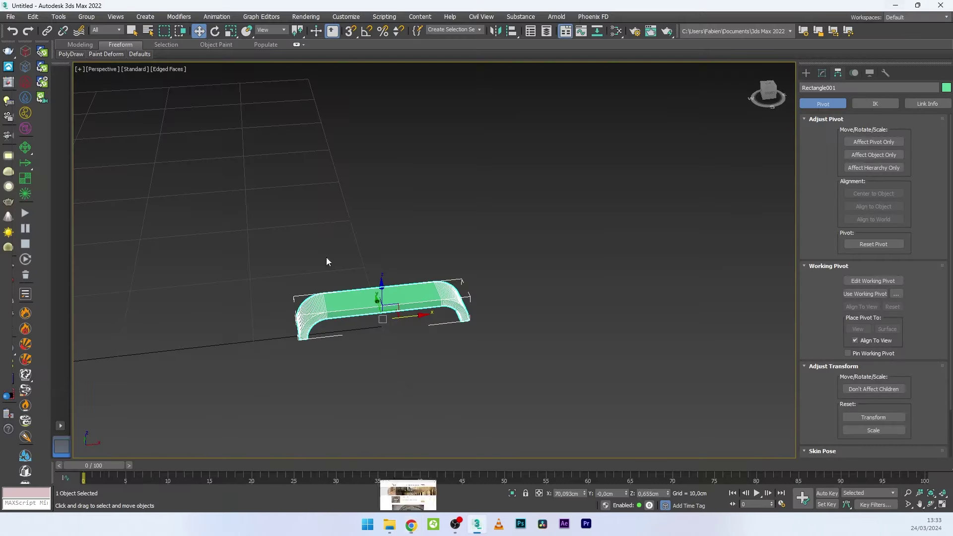
# - Add a Clone modifier on top of the stitch's Edit Poly modifier
pyautogui.click(895, 10)
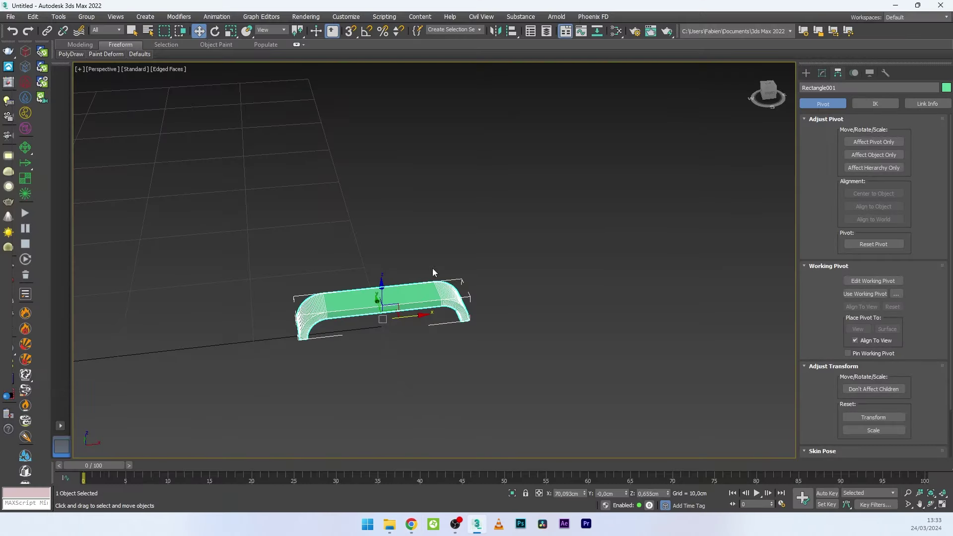
pyautogui.click(436, 306)
pyautogui.click(822, 73)
pyautogui.click(825, 100)
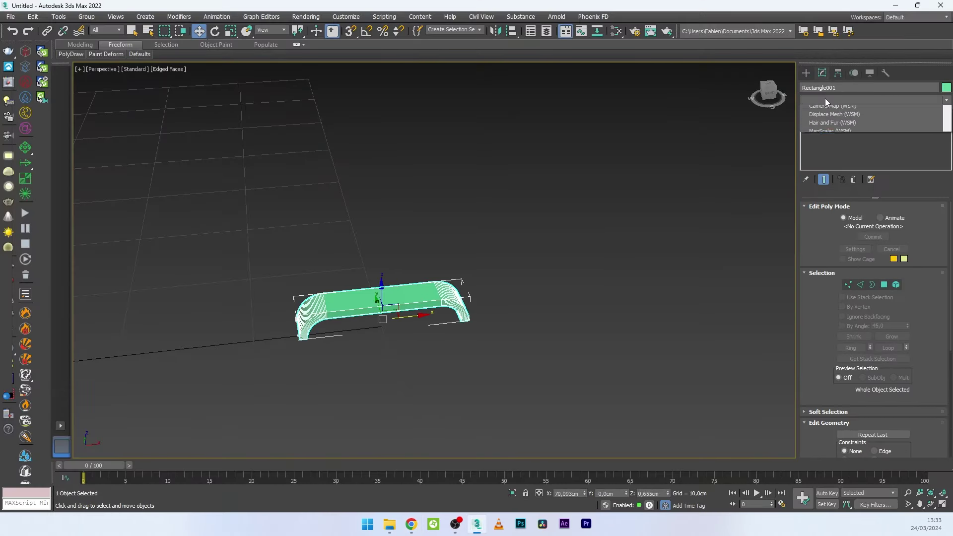
pyautogui.write('cap')
pyautogui.scroll(1, 826, 99)
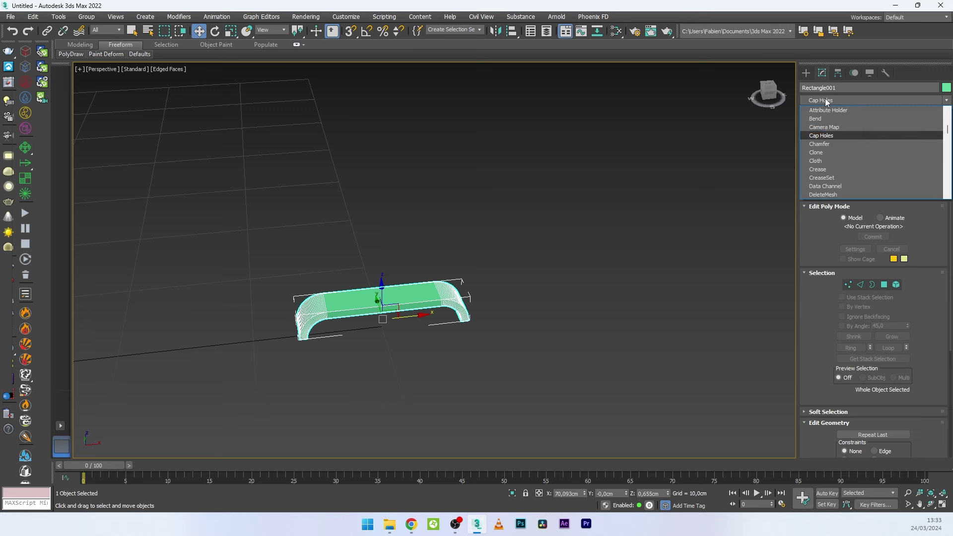
pyautogui.moveTo(704, 258); pyautogui.dragTo(665, 255, button='middle')
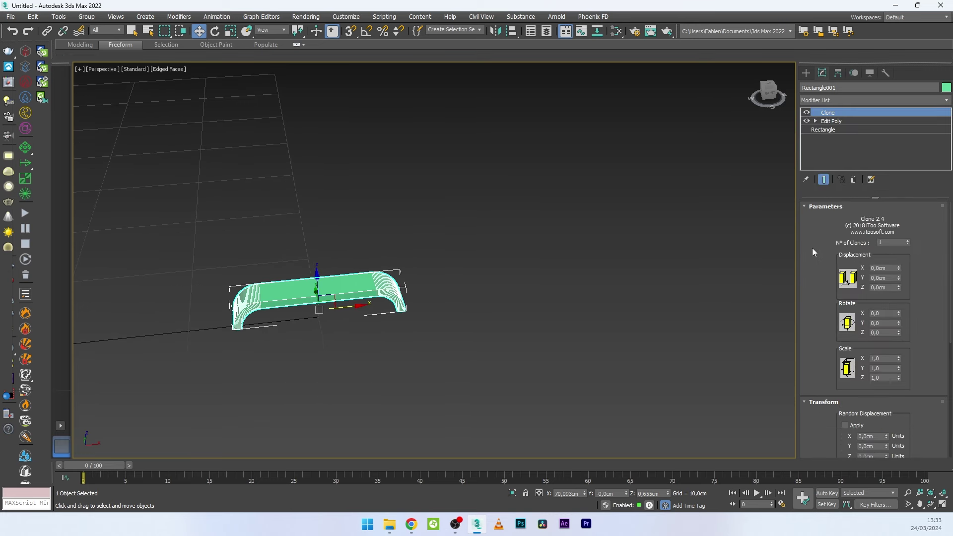
# - Set the Clone modifier to 50 clones with an X displacement of about 48.9 cm
pyautogui.doubleClick(885, 243)
pyautogui.moveTo(249, 362); pyautogui.dragTo(303, 335, button='middle')
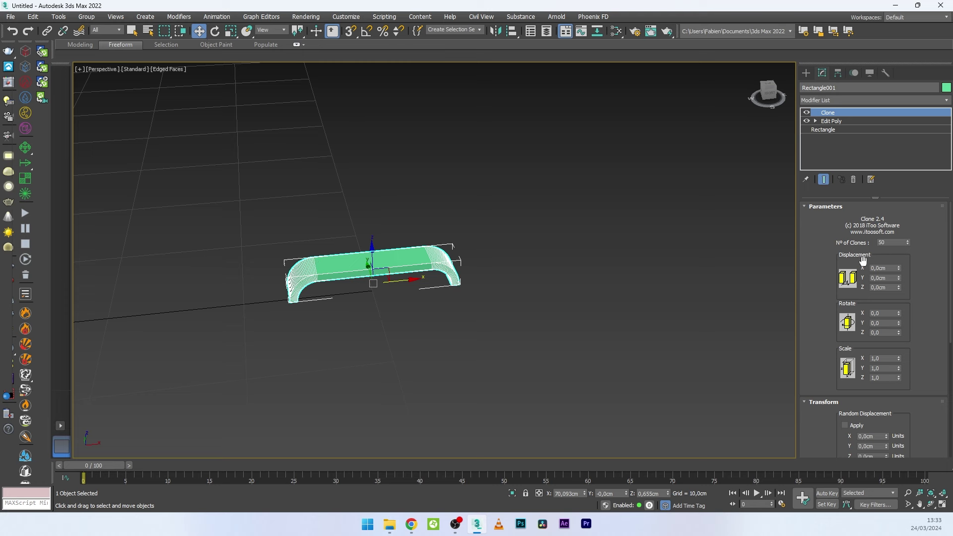
pyautogui.scroll(-3, 828, 228)
pyautogui.scroll(3, 828, 227)
pyautogui.moveTo(898, 269); pyautogui.dragTo(916, 199)
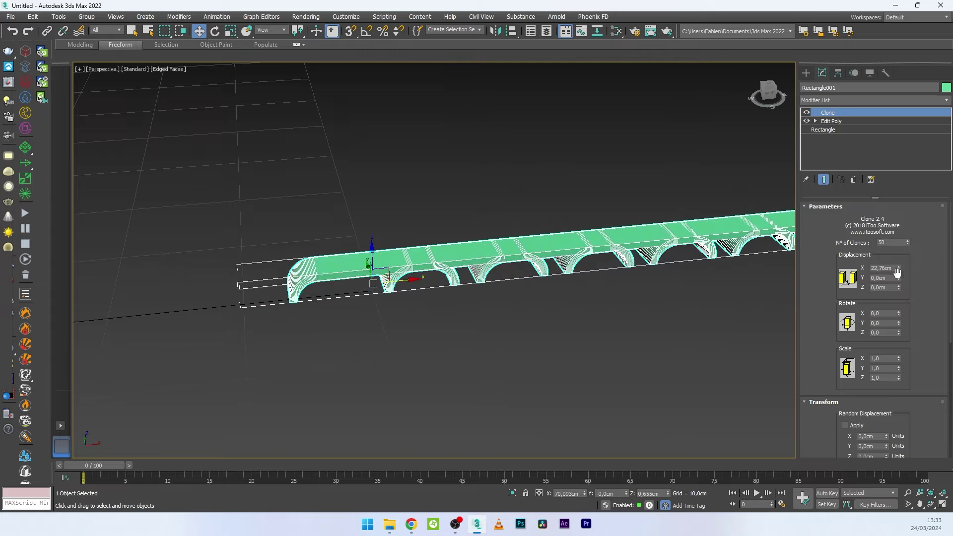
pyautogui.moveTo(897, 272); pyautogui.dragTo(912, 196)
pyautogui.click(613, 266)
pyautogui.scroll(-4, 613, 266)
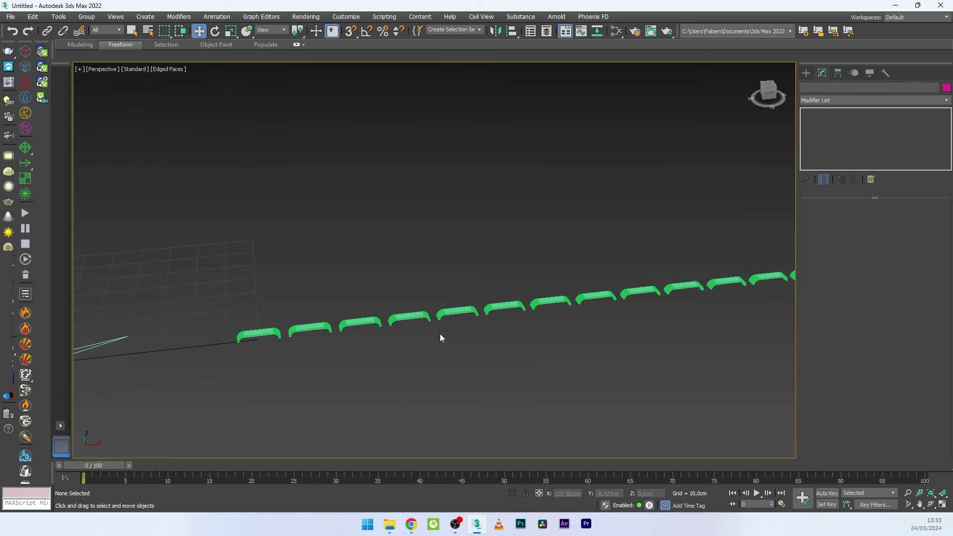
# - Turn off edged faces in the Perspective view and reselect the row of stitches
pyautogui.press('F4')
pyautogui.click(726, 281)
pyautogui.scroll(-3, 726, 282)
pyautogui.moveTo(744, 281); pyautogui.dragTo(675, 309, button='middle')
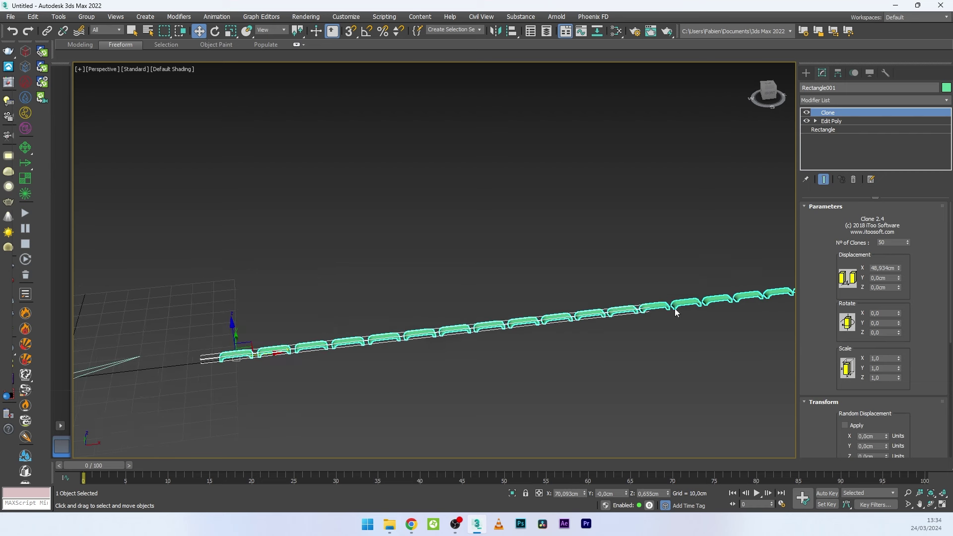
# - Try lowering the number of clones to 23, and restore it to 50
pyautogui.moveTo(907, 242)
pyautogui.mouseDown()
pyautogui.moveTo(912, 270)
pyautogui.moveTo(915, 253)
pyautogui.mouseUp()
pyautogui.click(894, 243)
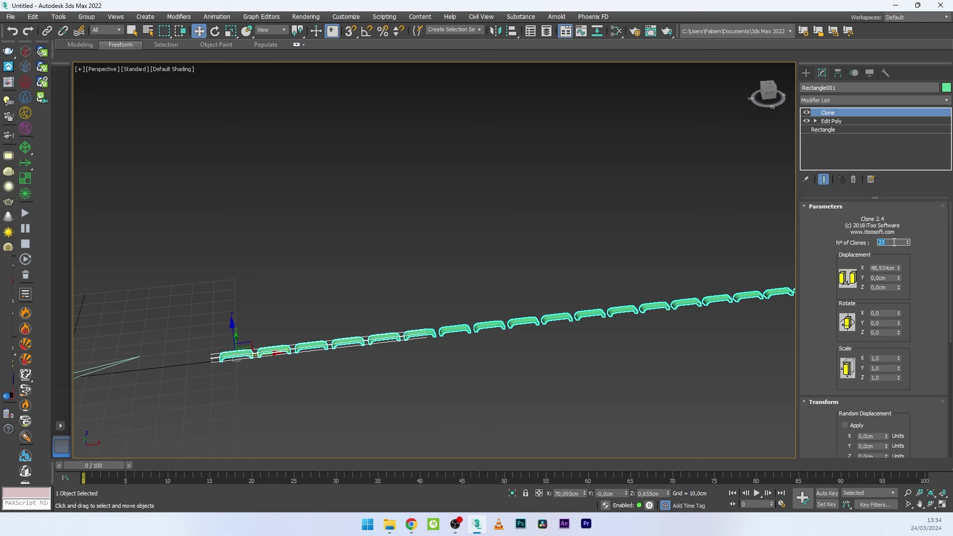
pyautogui.press('Return')
# - Scale the row of stitches down uniformly to about 5.3%
pyautogui.moveTo(307, 311); pyautogui.dragTo(501, 283, button='middle')
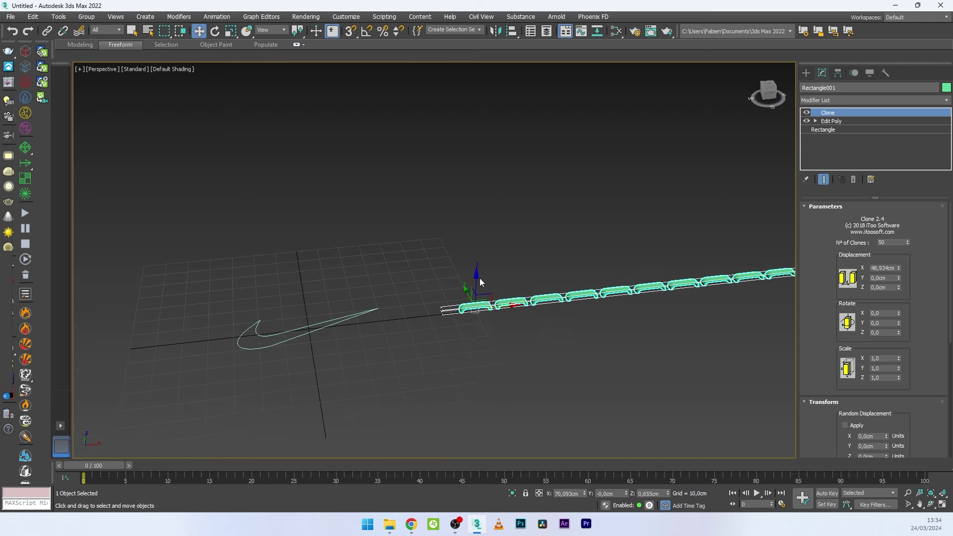
pyautogui.rightClick(500, 283)
pyautogui.click(526, 298)
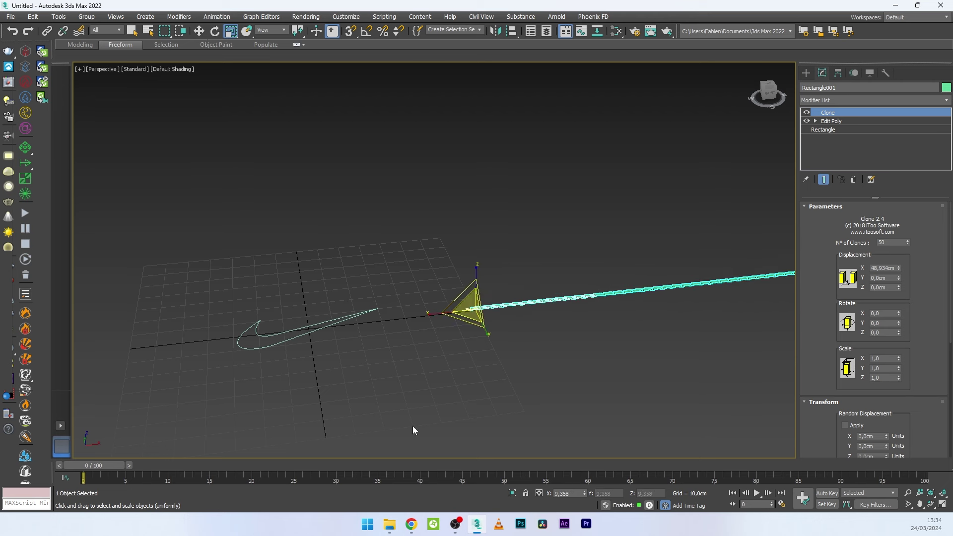
pyautogui.moveTo(471, 310)
pyautogui.mouseDown()
pyautogui.moveTo(448, 354)
pyautogui.moveTo(457, 344)
pyautogui.mouseUp()
# - Move the row of stitches along X closer to the logo spline, to about X 38 cm
pyautogui.rightClick(479, 315)
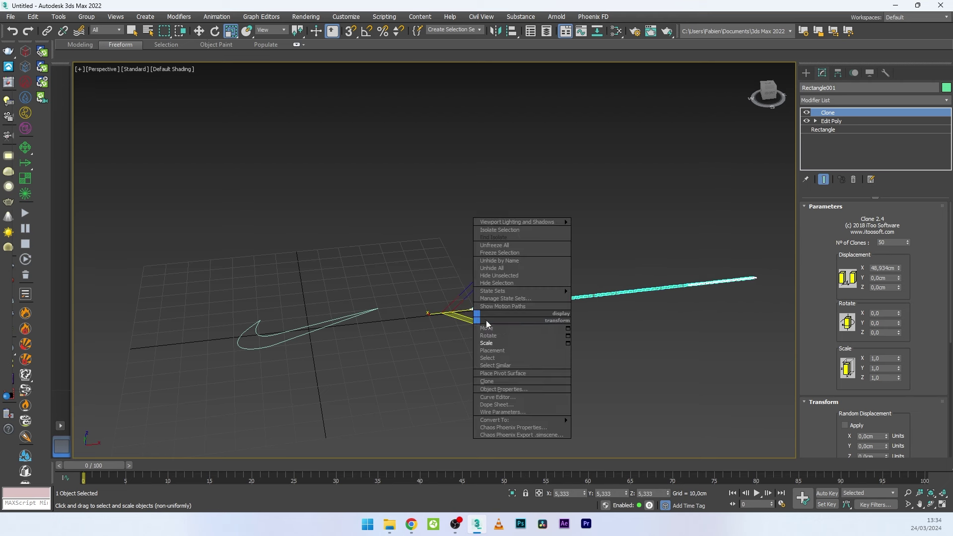
pyautogui.click(488, 323)
pyautogui.moveTo(498, 308); pyautogui.dragTo(463, 311)
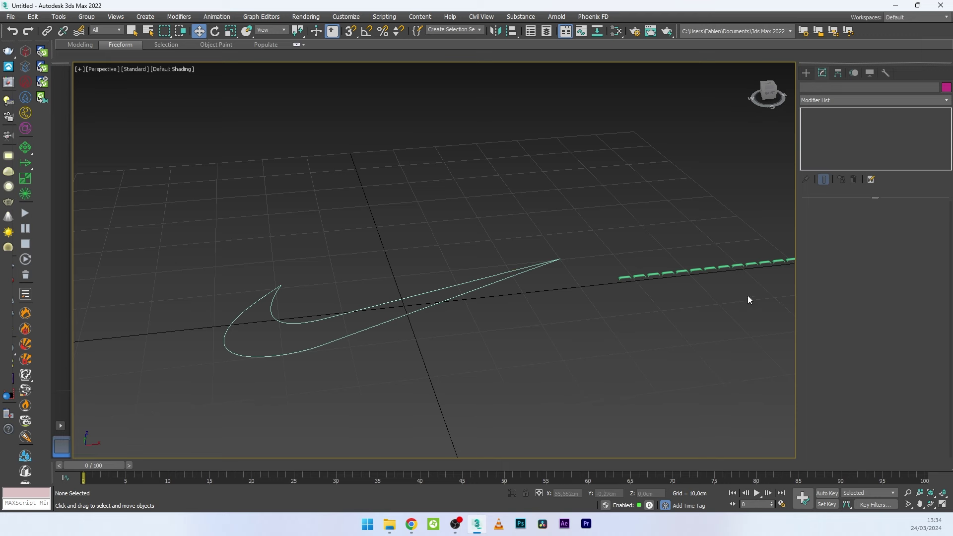
# - Add the object-space Path Deform modifier above the Clone modifier on the row of stitches
pyautogui.click(705, 269)
pyautogui.moveTo(689, 281); pyautogui.dragTo(516, 319, button='middle')
pyautogui.scroll(2, 517, 319)
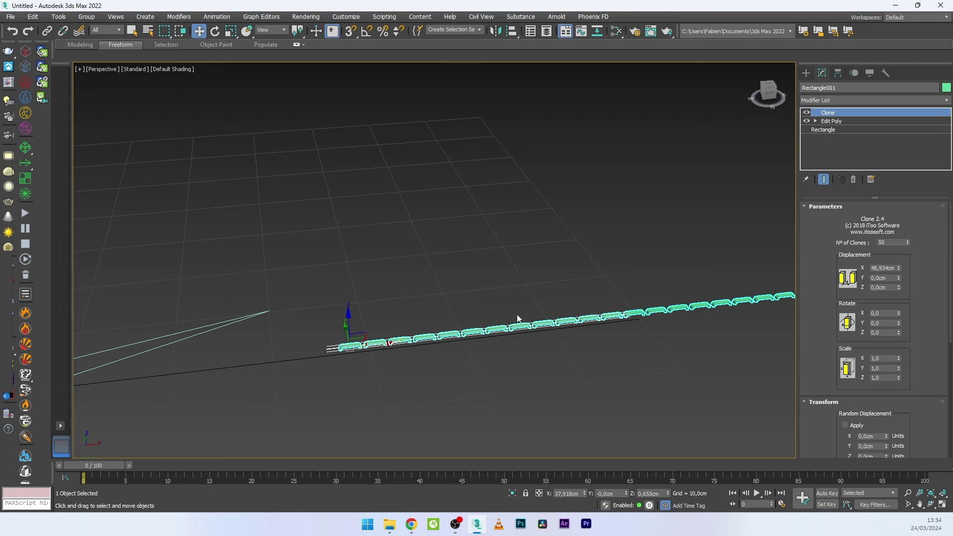
pyautogui.click(824, 100)
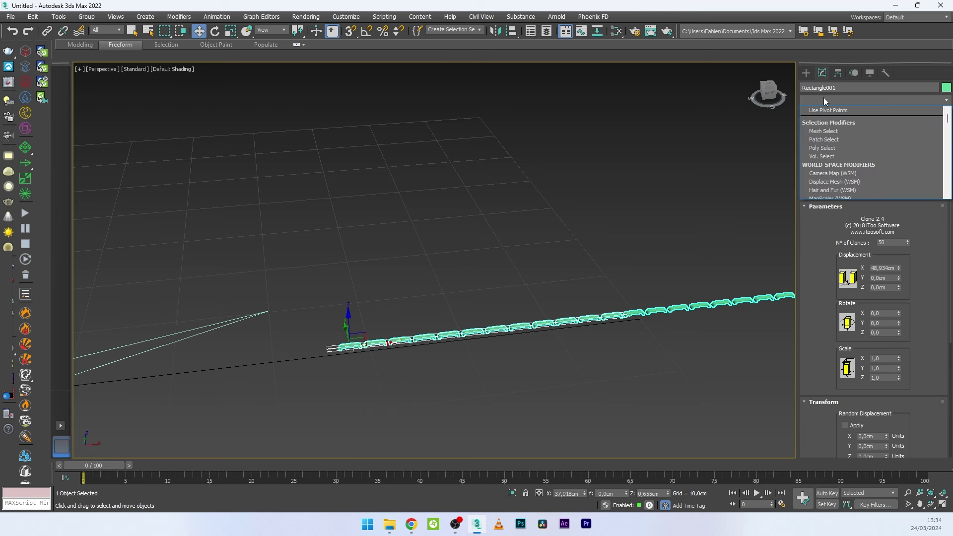
pyautogui.press('p')
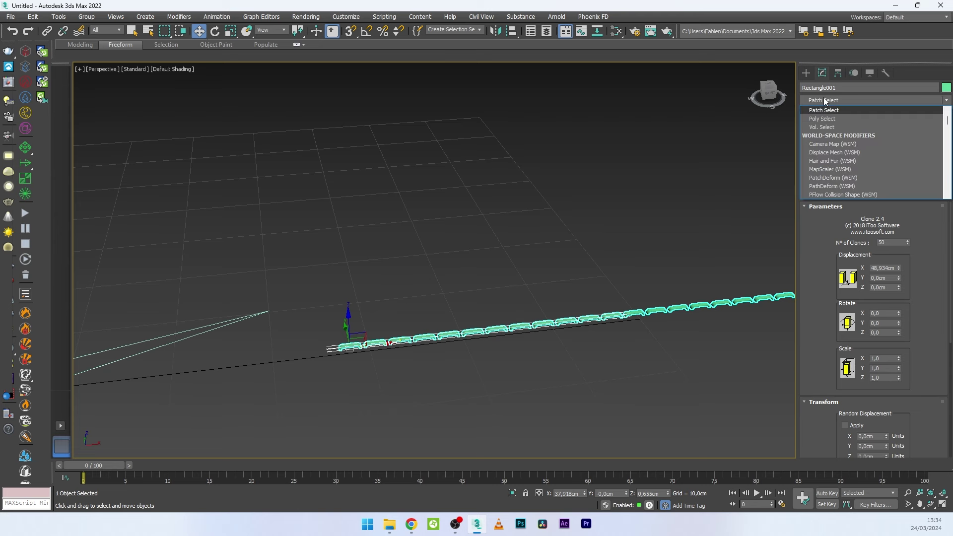
pyautogui.press('p')
pyautogui.press('p')
pyautogui.press('p')
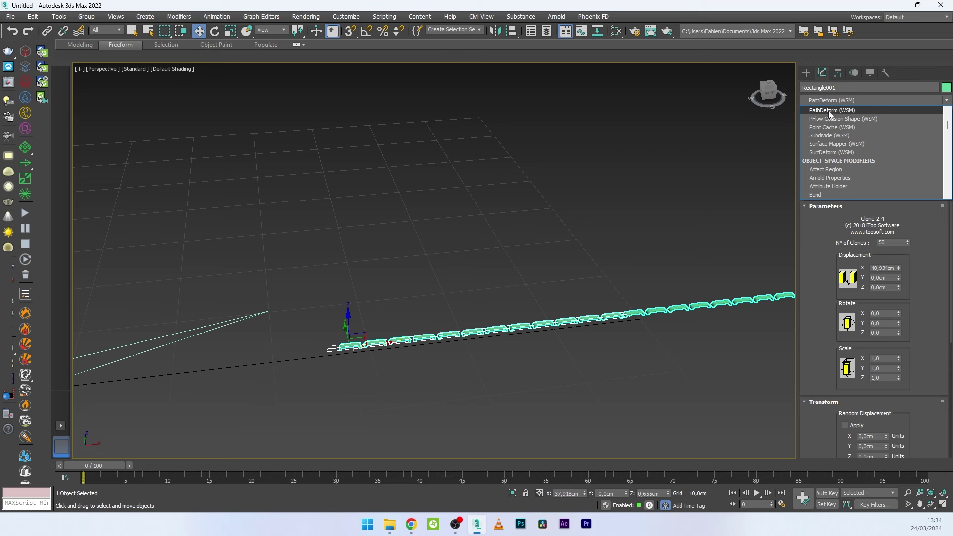
pyautogui.press('p')
pyautogui.press('p')
pyautogui.press('p')
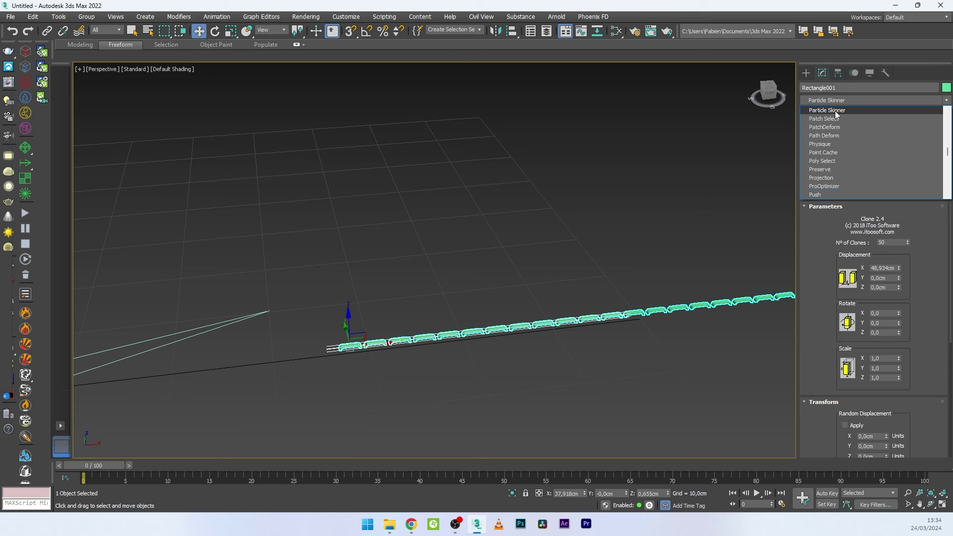
pyautogui.click(827, 135)
# - Pick the logo spline as the deform path for the stitches and set the Path Deform axis to X
pyautogui.click(873, 218)
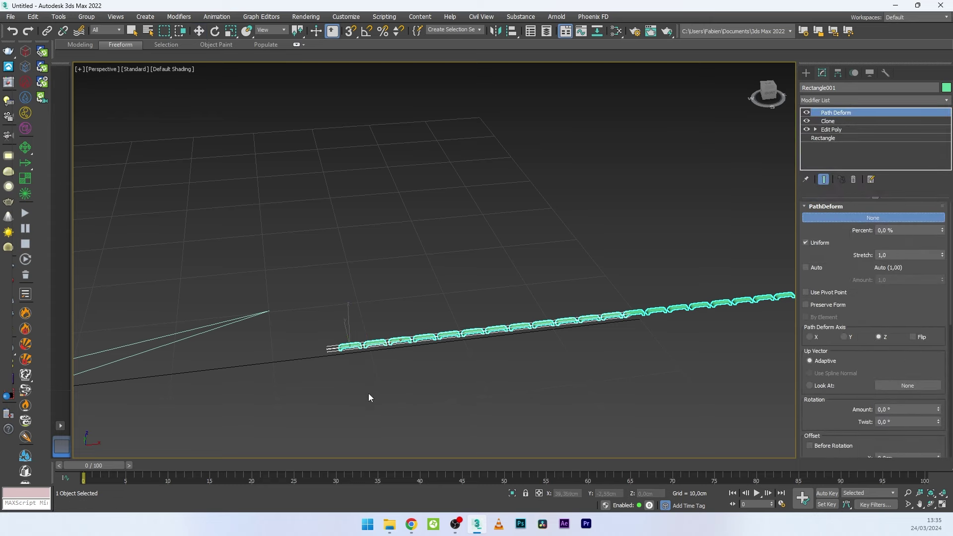
pyautogui.moveTo(368, 393); pyautogui.dragTo(548, 320, button='middle')
pyautogui.click(271, 349)
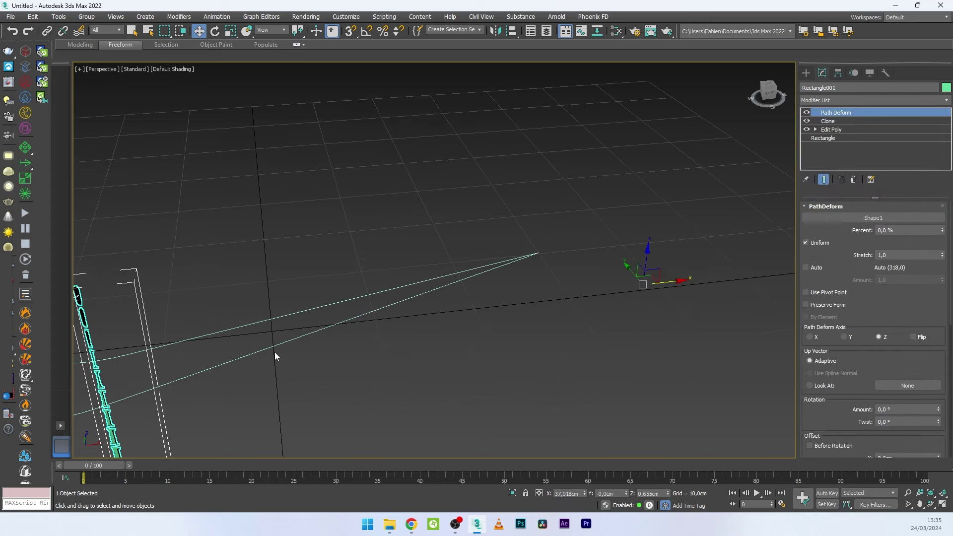
pyautogui.moveTo(275, 352); pyautogui.dragTo(494, 293, button='middle')
pyautogui.scroll(-4, 469, 310)
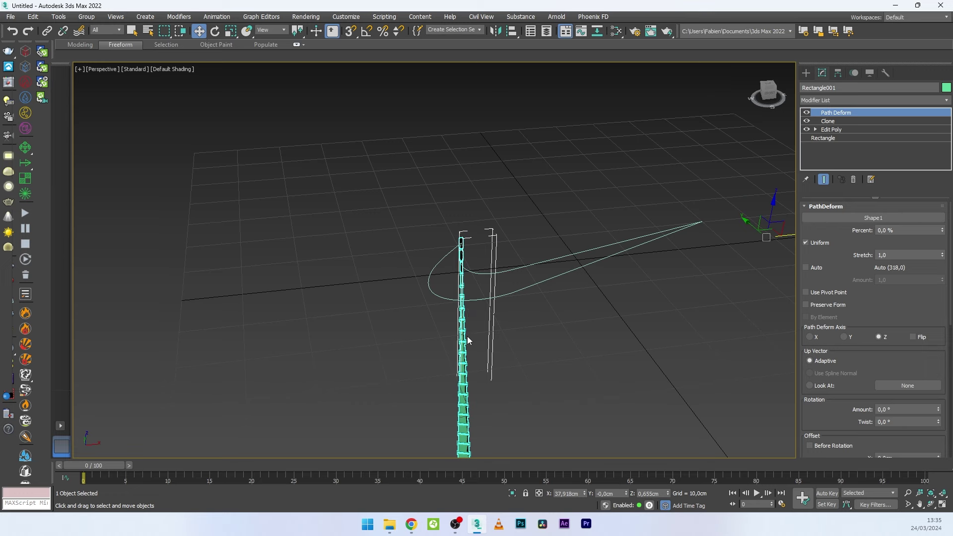
pyautogui.keyDown('alt'); pyautogui.moveTo(466, 336); pyautogui.dragTo(478, 308, button='middle'); pyautogui.keyUp('alt')
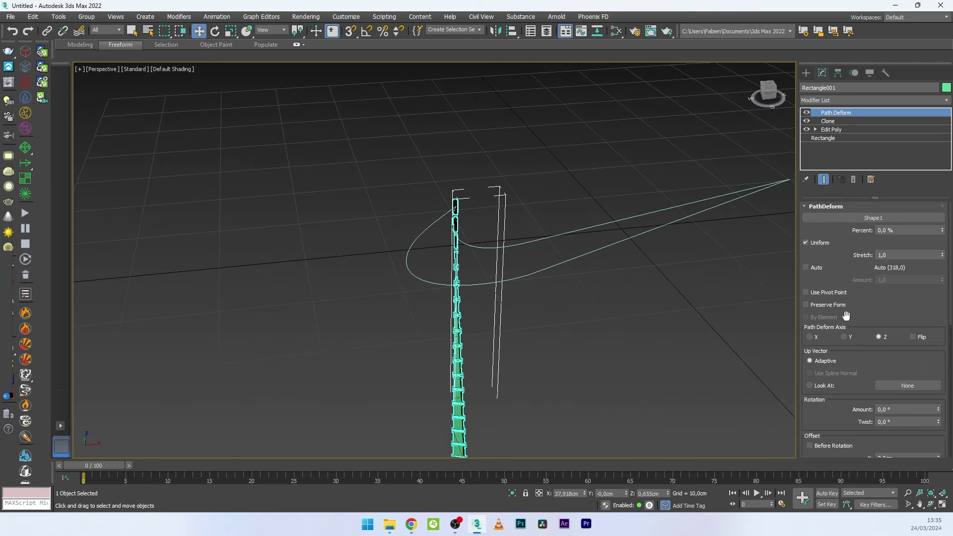
pyautogui.click(810, 337)
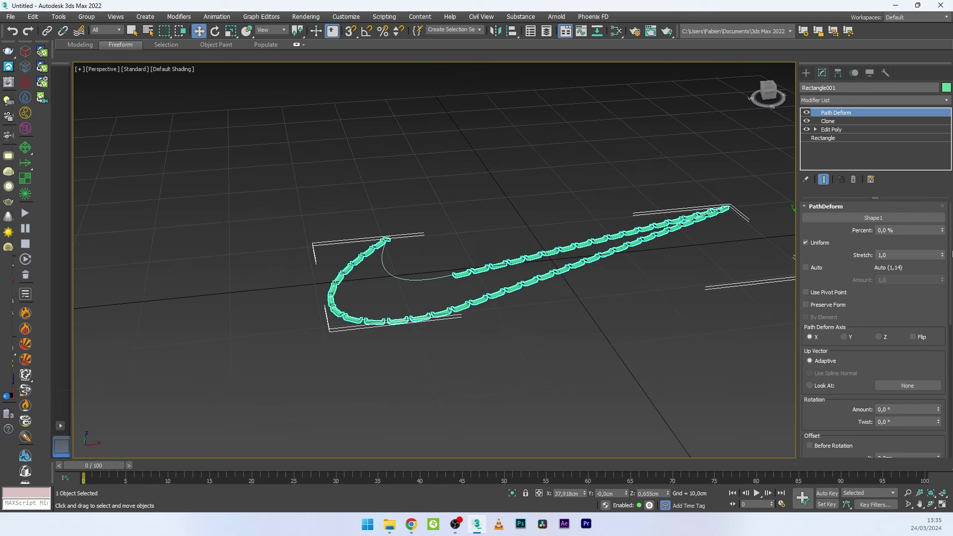
# - Set the Path Deform stretch to 0,2 and enable Driven Scale with a scale of 0,2
pyautogui.click(897, 255)
pyautogui.write('0,2')
pyautogui.press('Return')
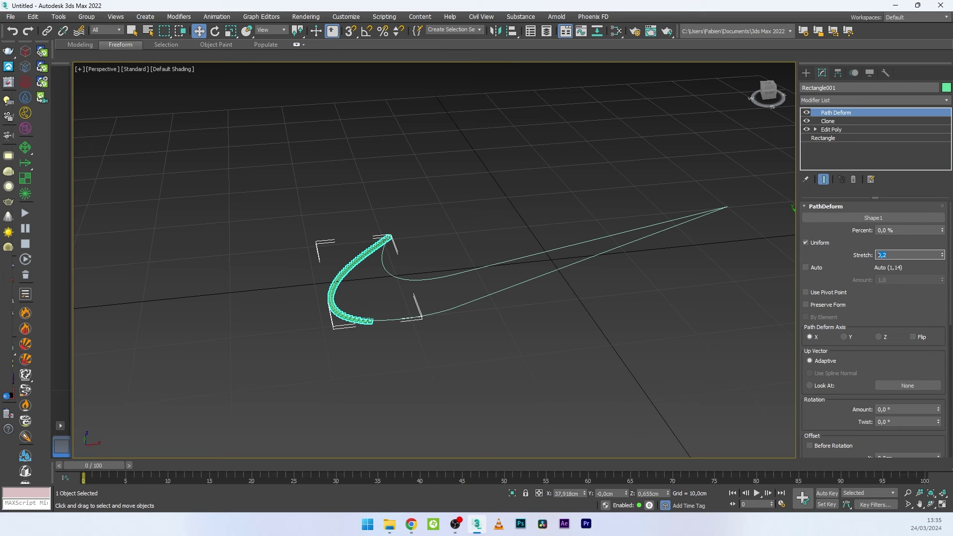
pyautogui.scroll(-5, 943, 268)
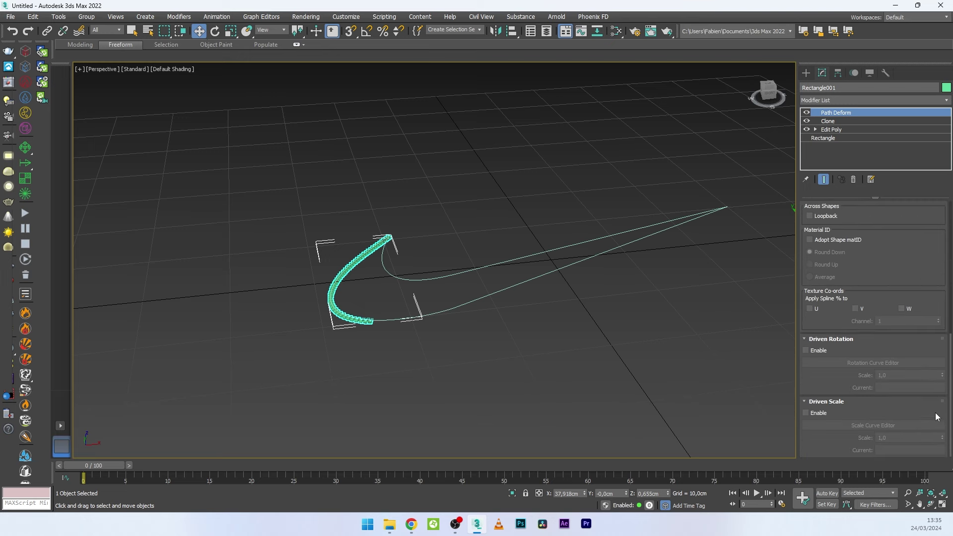
pyautogui.click(814, 413)
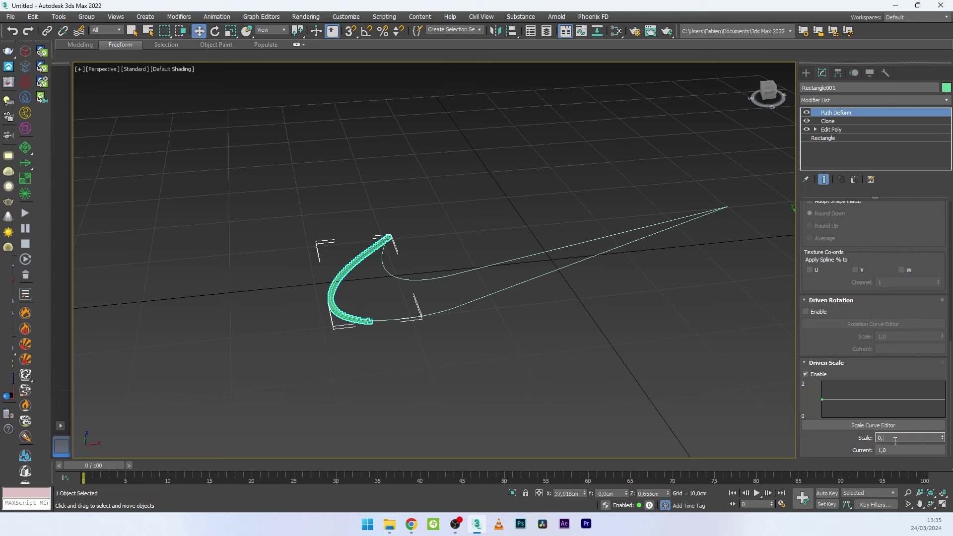
pyautogui.press('Return')
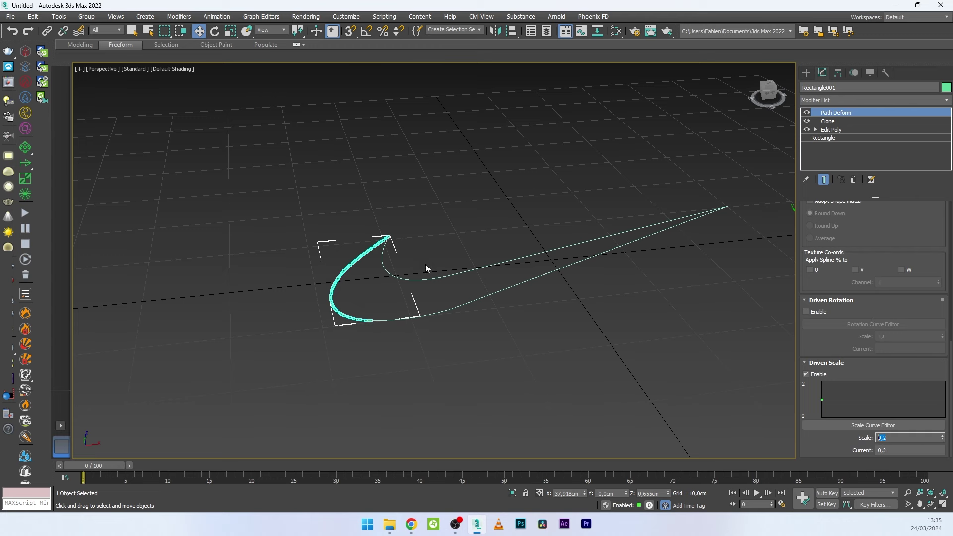
# - Set the Path Deform rotation amount to 180° to flip the stitches over along the logo spline
pyautogui.scroll(3, 350, 329)
pyautogui.scroll(5, 392, 290)
pyautogui.click(359, 296)
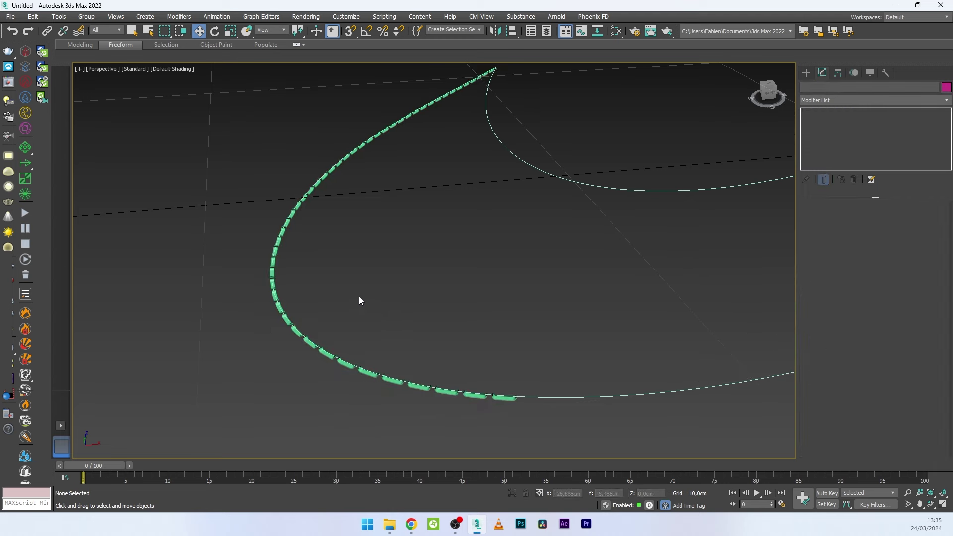
pyautogui.click(511, 396)
pyautogui.scroll(-2, 499, 333)
pyautogui.scroll(5, 496, 333)
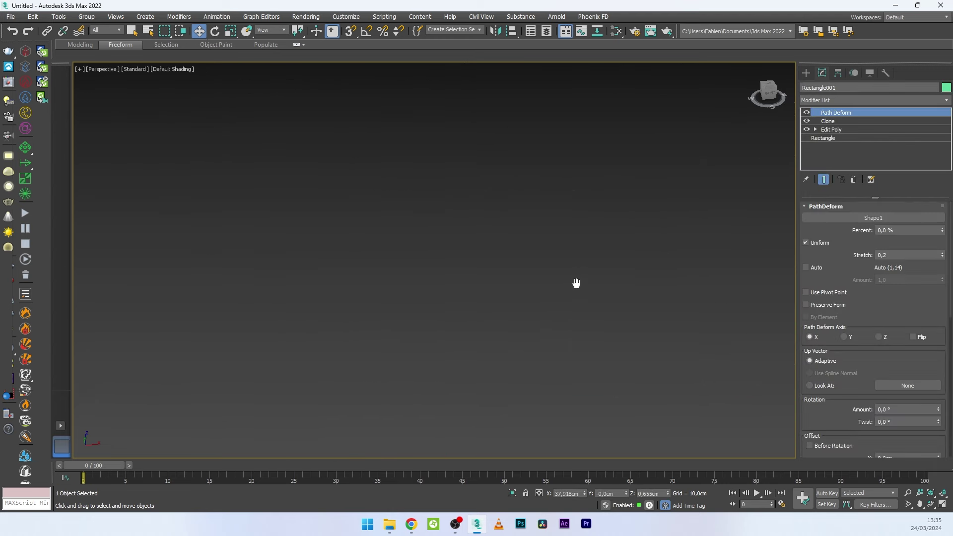
pyautogui.scroll(-5, 552, 371)
pyautogui.scroll(4, 538, 379)
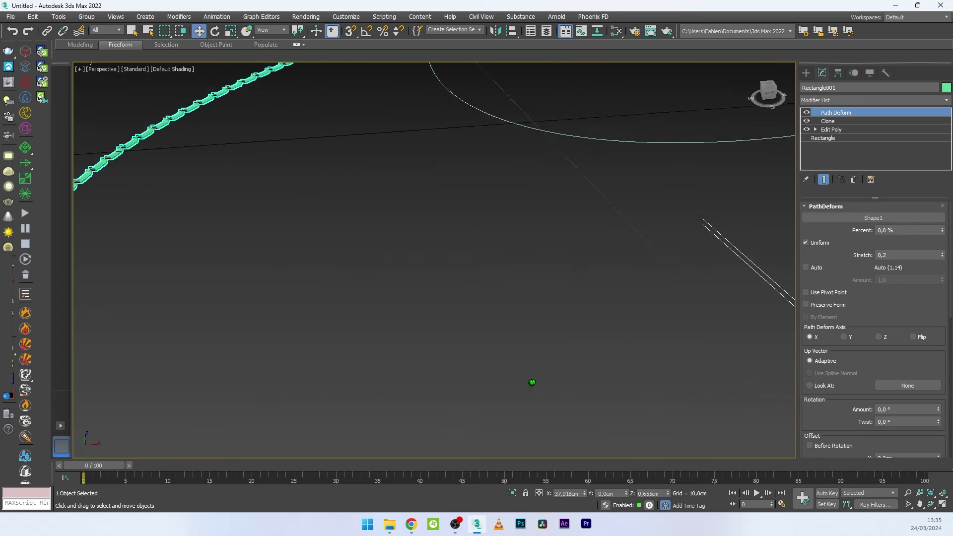
pyautogui.moveTo(532, 383); pyautogui.dragTo(561, 348, button='middle')
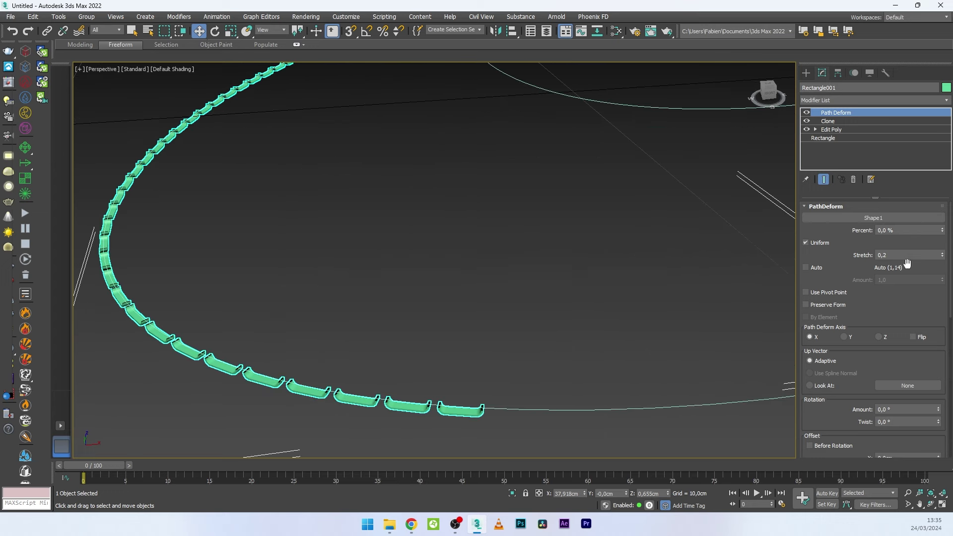
pyautogui.scroll(-3, 812, 388)
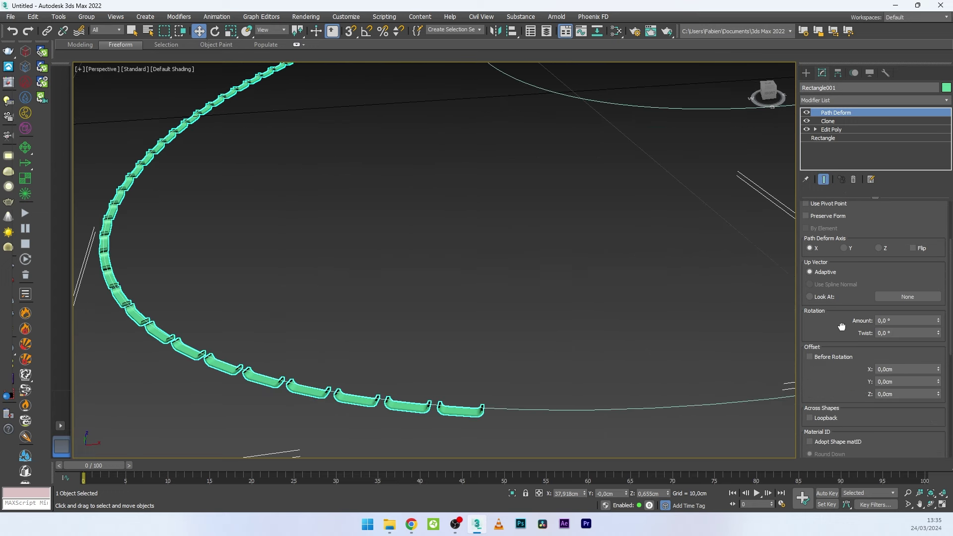
pyautogui.click(901, 320)
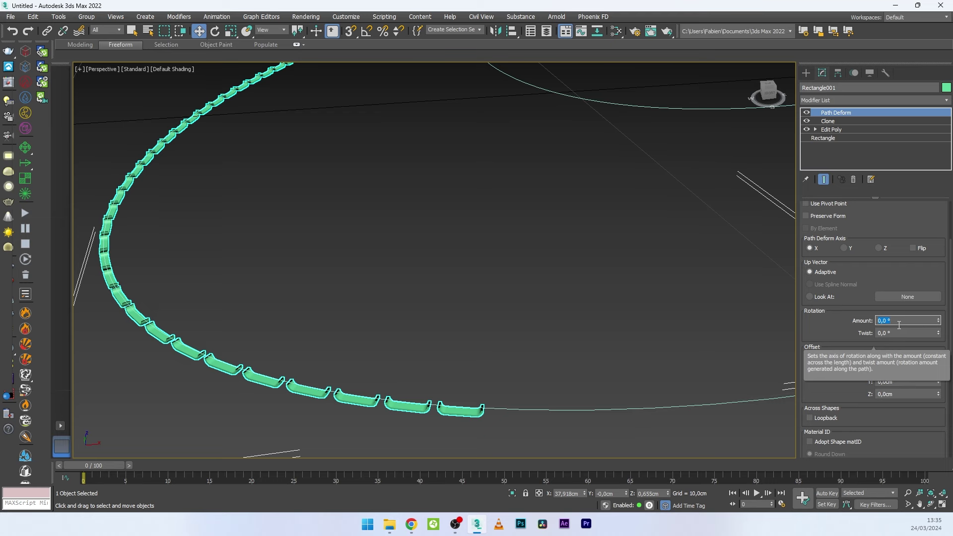
pyautogui.write('180')
pyautogui.press('Return')
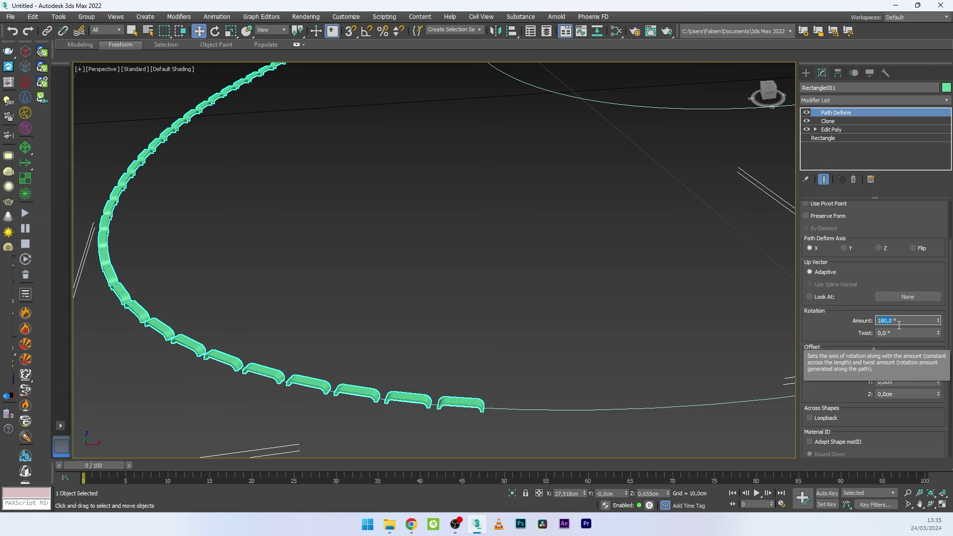
# - In the Clone modifier, set the X displacement to 50,891 cm and the number of clones to 250
pyautogui.scroll(-5, 547, 266)
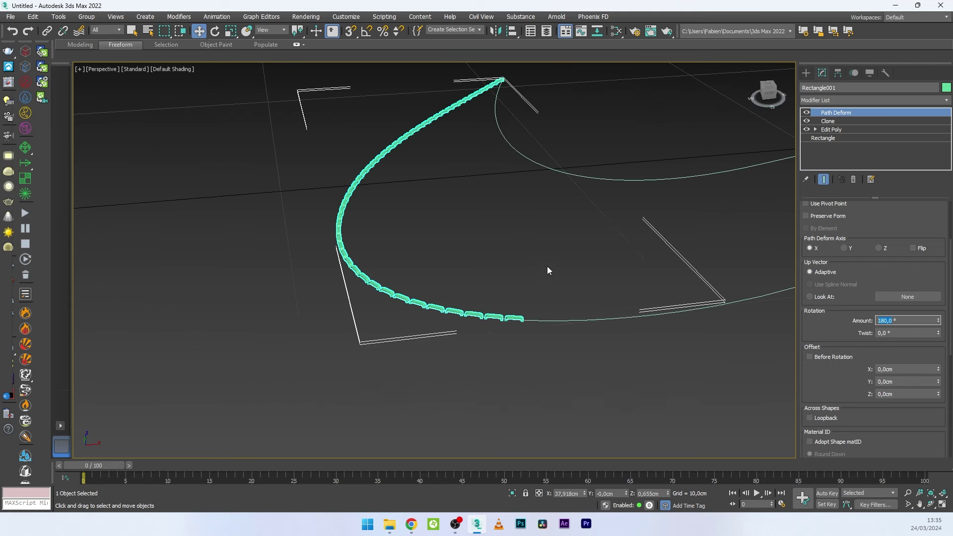
pyautogui.moveTo(547, 266); pyautogui.dragTo(441, 316, button='middle')
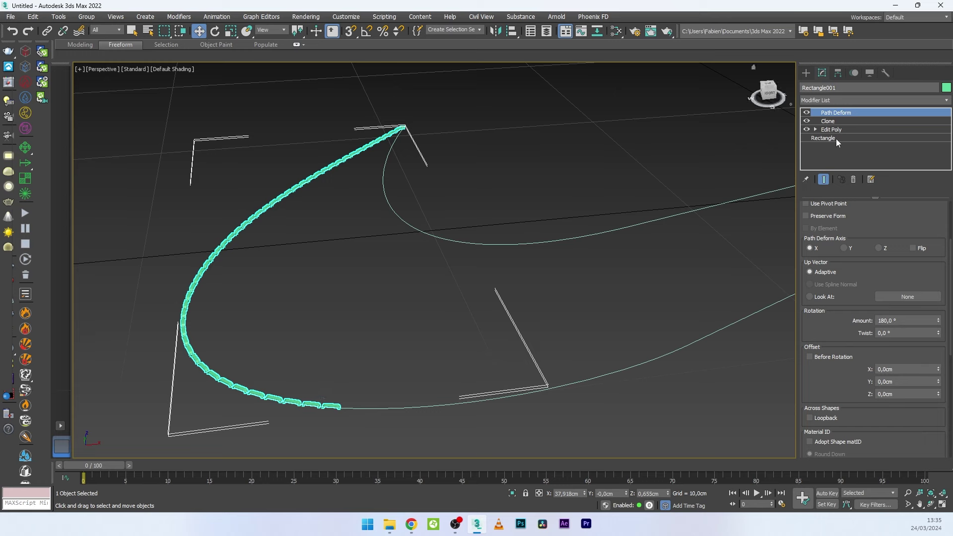
pyautogui.click(829, 121)
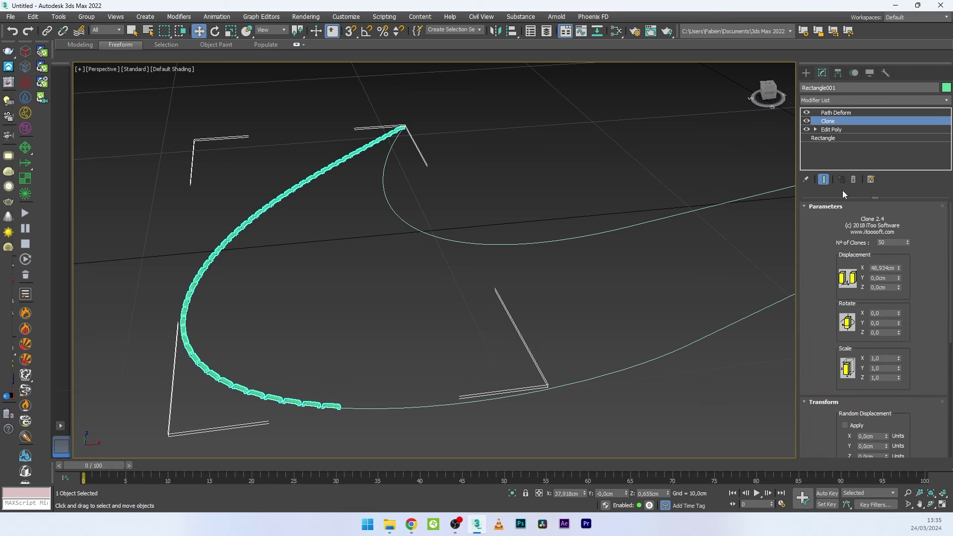
pyautogui.moveTo(898, 269)
pyautogui.mouseDown()
pyautogui.moveTo(942, 155)
pyautogui.moveTo(5, 135)
pyautogui.moveTo(3, 171)
pyautogui.moveTo(42, 121)
pyautogui.moveTo(1, 365)
pyautogui.mouseUp()
pyautogui.moveTo(565, 197); pyautogui.dragTo(503, 211, button='middle')
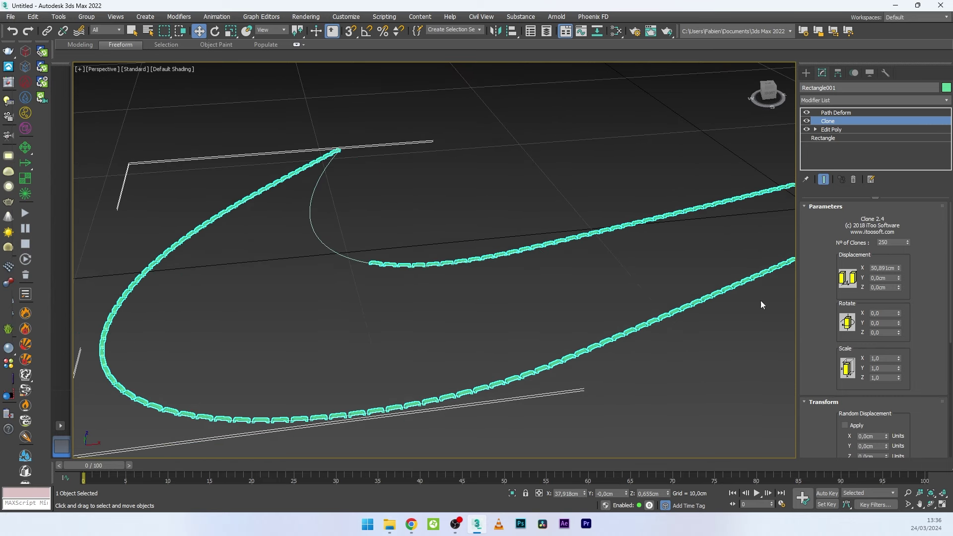
# - Set the Path Deform stretch to 0,25 to extend the stitches around the logo spline
pyautogui.click(835, 113)
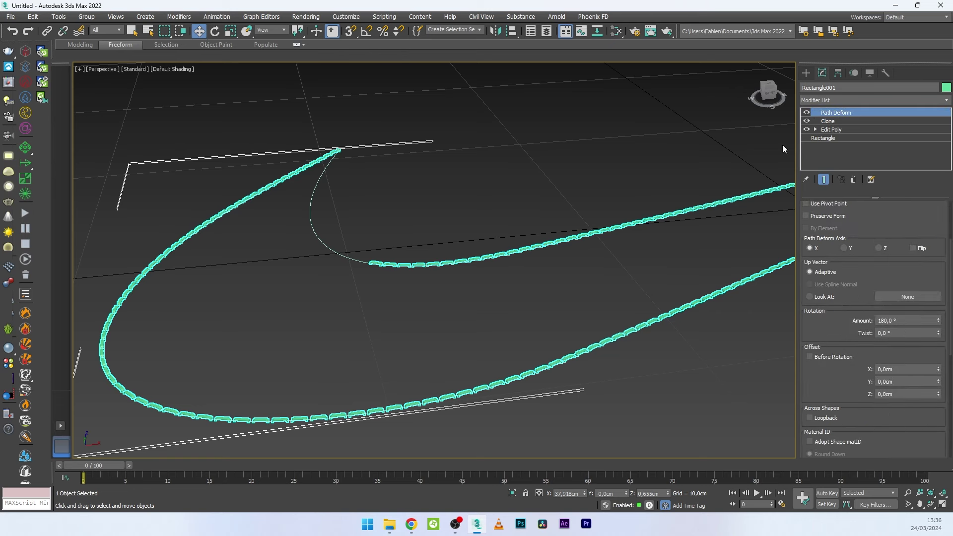
pyautogui.moveTo(950, 274); pyautogui.dragTo(951, 231)
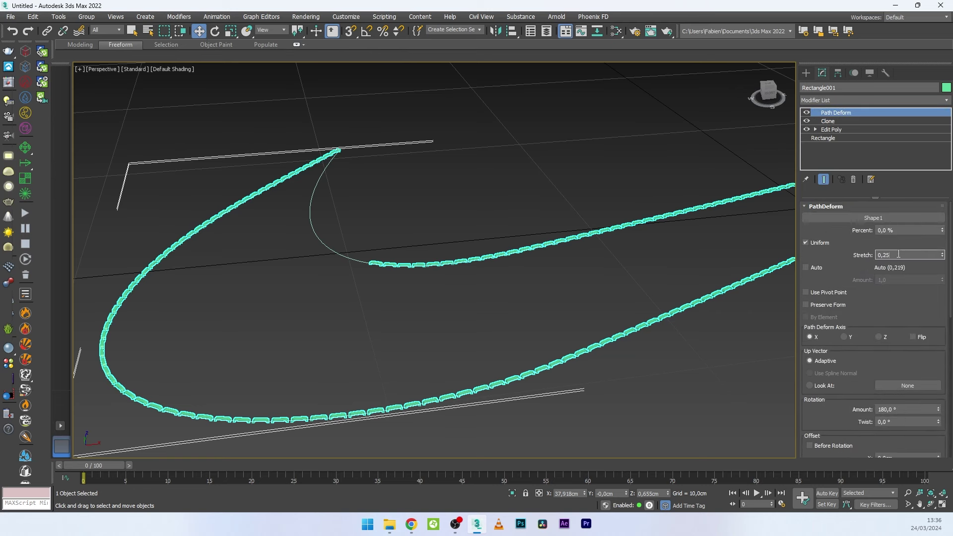
pyautogui.click(898, 255)
pyautogui.write('0,25')
pyautogui.press('Return')
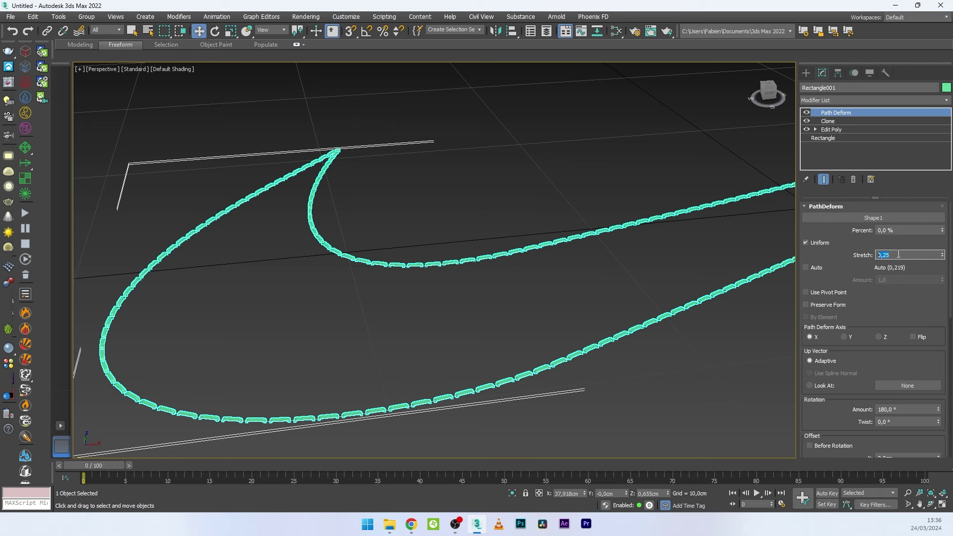
# - Try a Driven Scale value of 0,25 on the stitches, and restore it to 0,2
pyautogui.moveTo(950, 278); pyautogui.dragTo(944, 439)
pyautogui.click(900, 437)
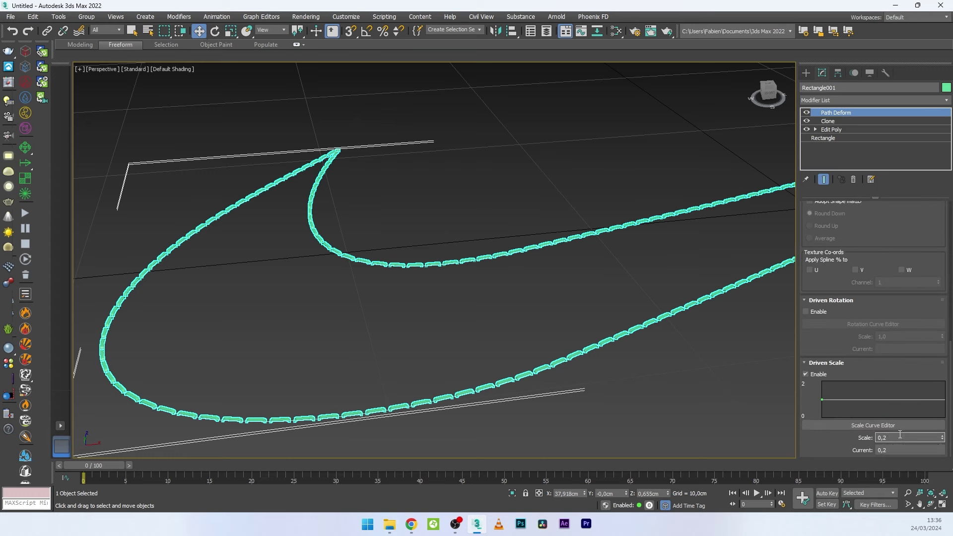
pyautogui.write('5')
pyautogui.press('Return')
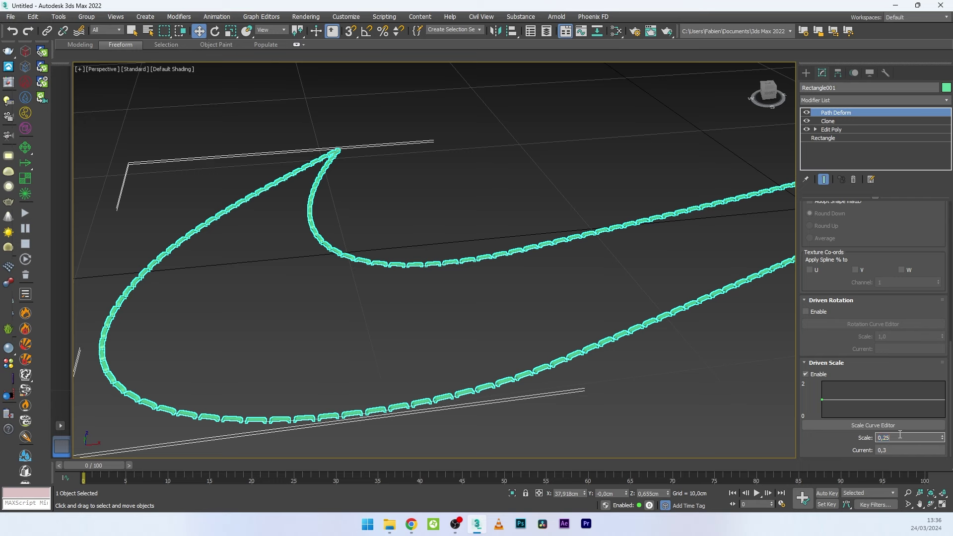
pyautogui.press('Return')
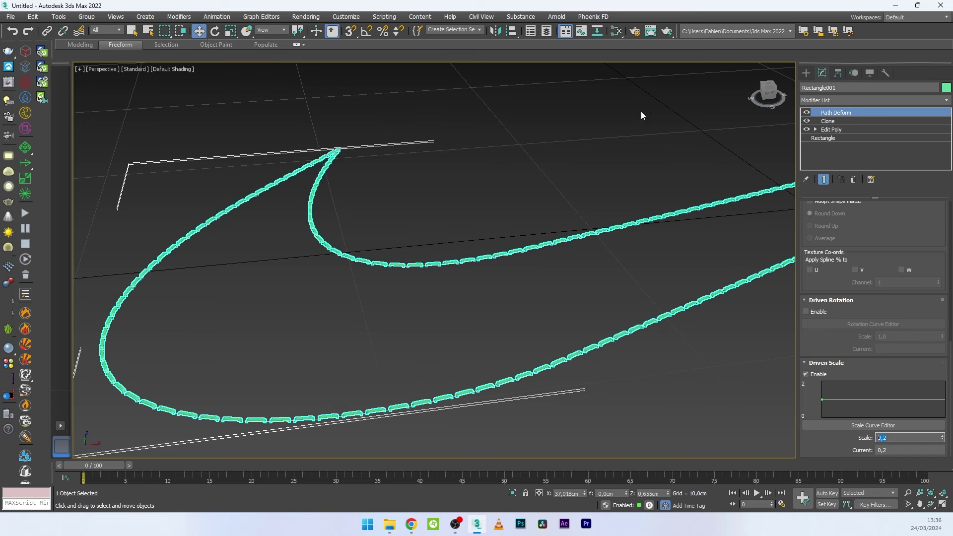
# - Reduce the number of clones to 218, judging the overlap at the logo's tip from the Top view
pyautogui.click(834, 120)
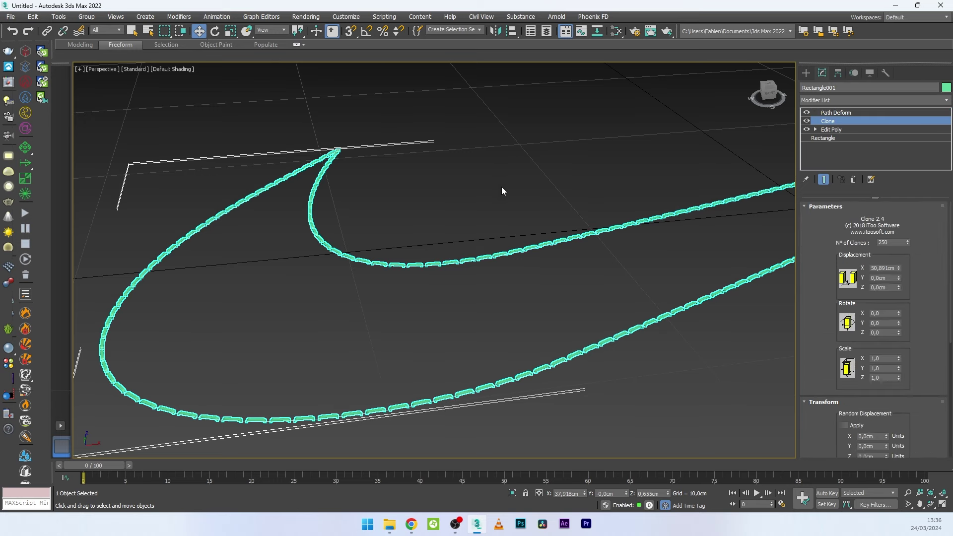
pyautogui.press('t')
pyautogui.scroll(8, 416, 244)
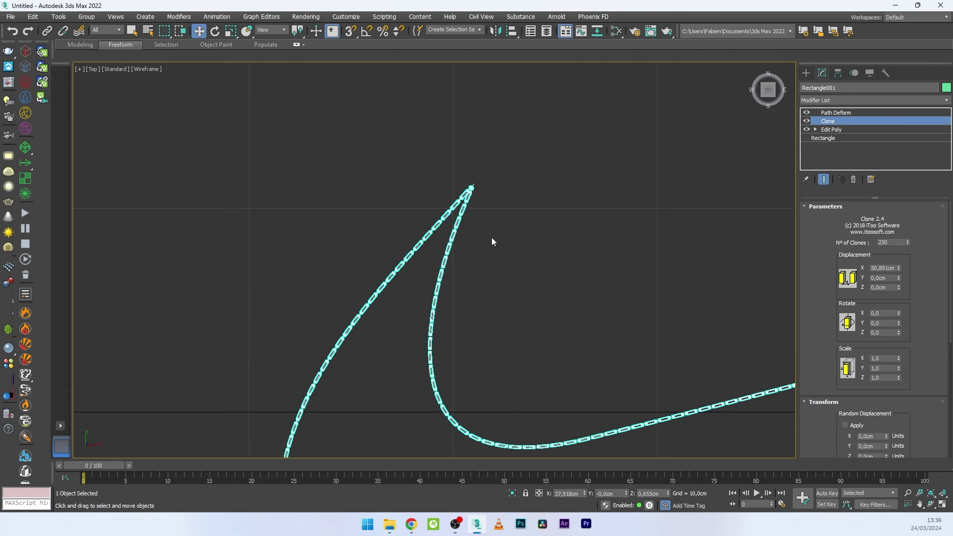
pyautogui.scroll(3, 491, 241)
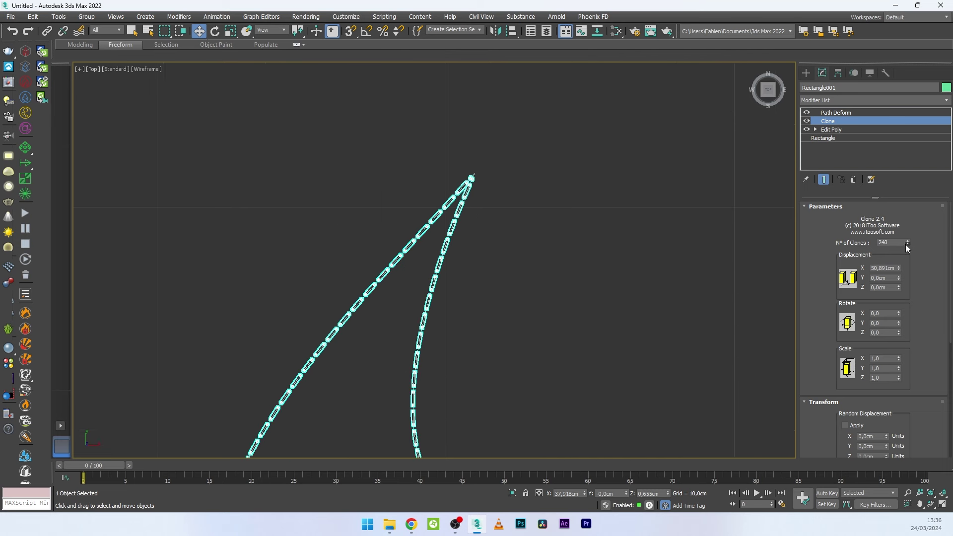
pyautogui.moveTo(907, 243)
pyautogui.mouseDown()
pyautogui.moveTo(907, 268)
pyautogui.moveTo(908, 248)
pyautogui.mouseUp()
pyautogui.scroll(5, 452, 180)
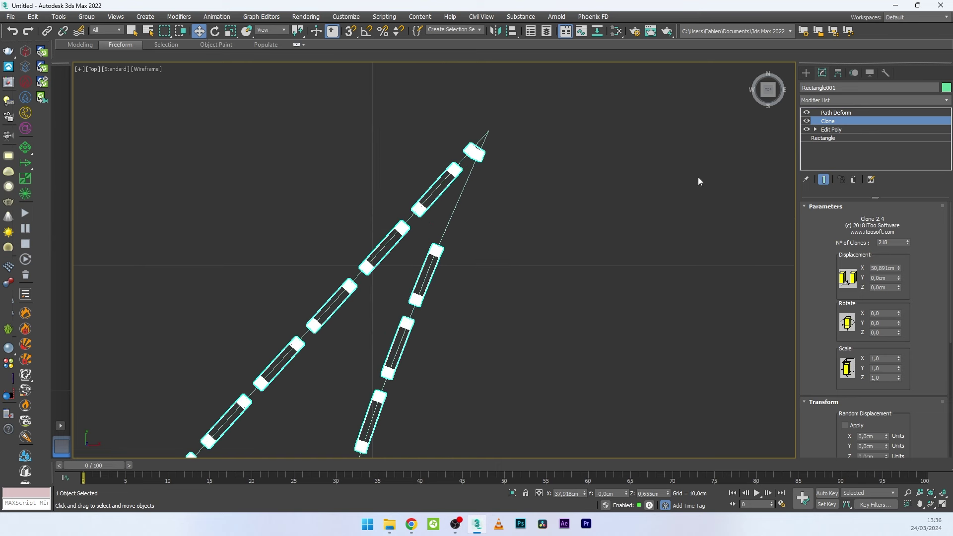
# - Set the stitches' Path Deform percent to 0,2 %, checking how the stitches meet at the logo's tip
pyautogui.click(835, 112)
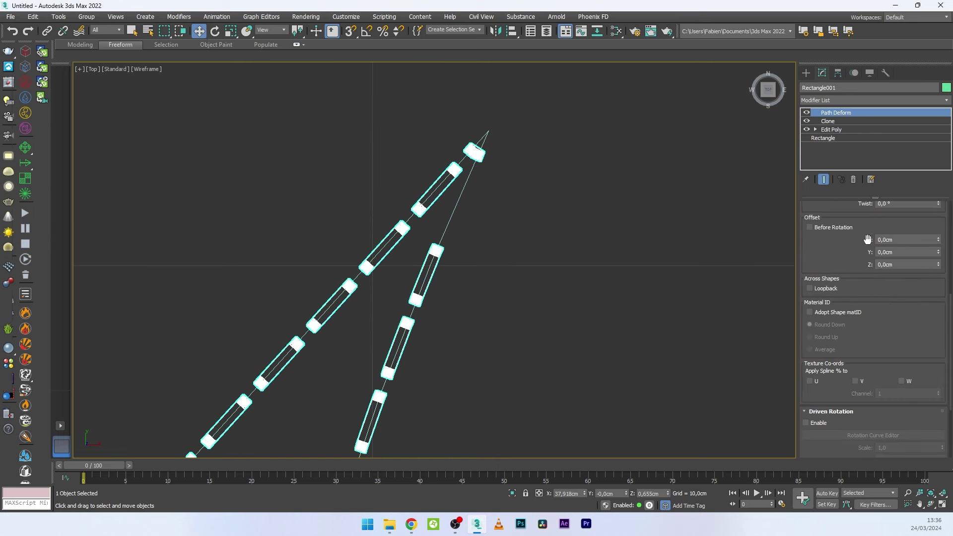
pyautogui.scroll(-3, 857, 387)
pyautogui.scroll(3, 857, 388)
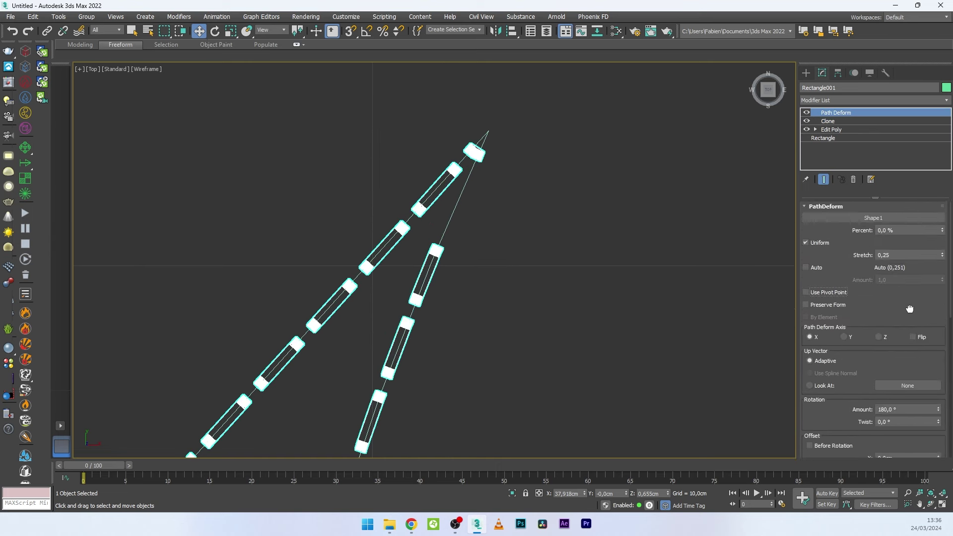
pyautogui.click(942, 228)
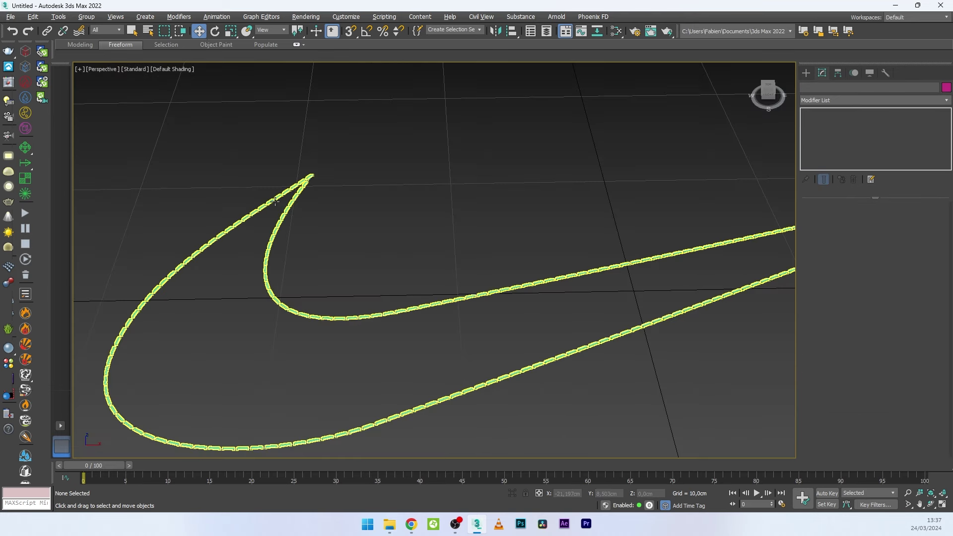
pyautogui.click(327, 182)
pyautogui.scroll(-3, 580, 363)
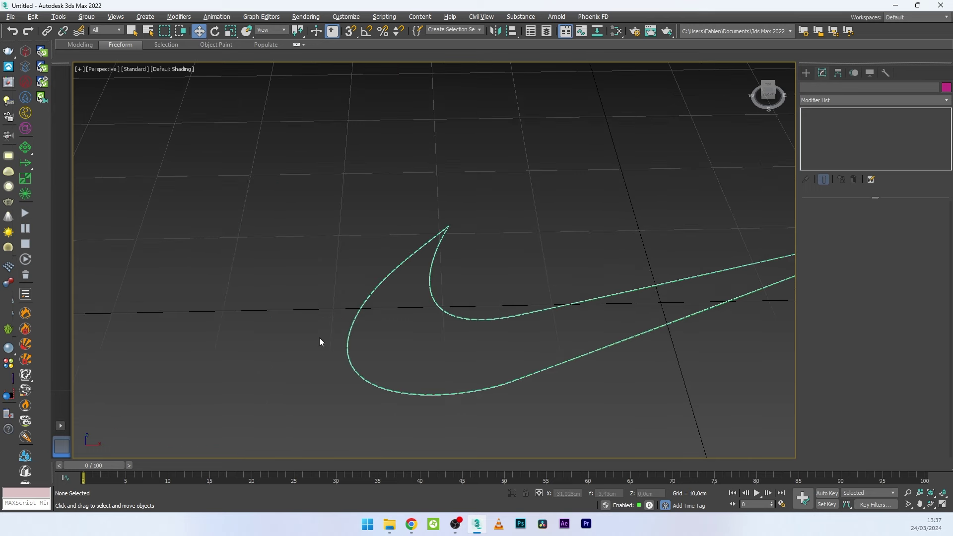
# - Disable the Path Deform modifier on the stitches and show the straight stitch row in the Front view
pyautogui.click(408, 319)
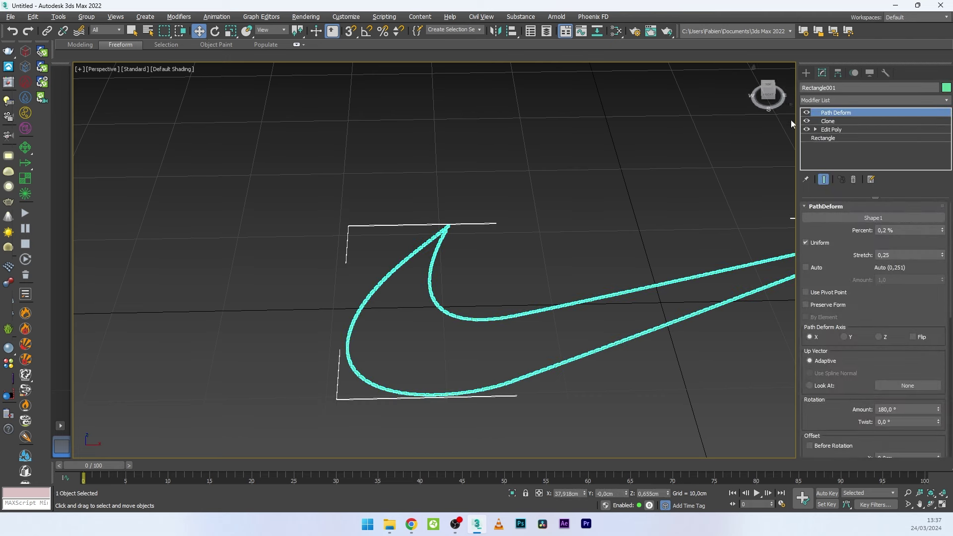
pyautogui.click(807, 114)
pyautogui.moveTo(586, 249); pyautogui.dragTo(451, 324, button='middle')
pyautogui.scroll(3, 516, 273)
pyautogui.press('f')
pyautogui.scroll(-3, 451, 324)
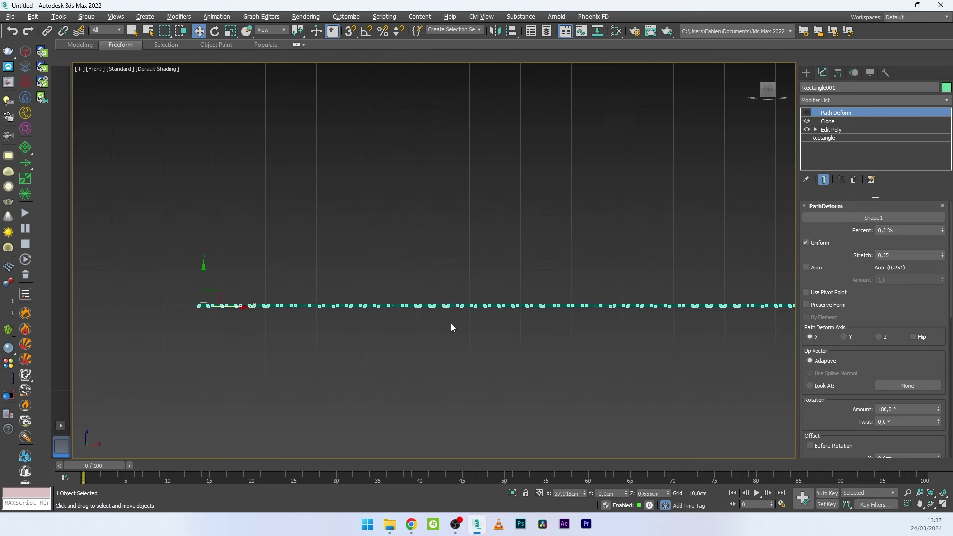
# - Add a Slice modifier to the stitch row
pyautogui.click(835, 100)
pyautogui.press('s')
pyautogui.press('s')
pyautogui.press('s')
pyautogui.press('s')
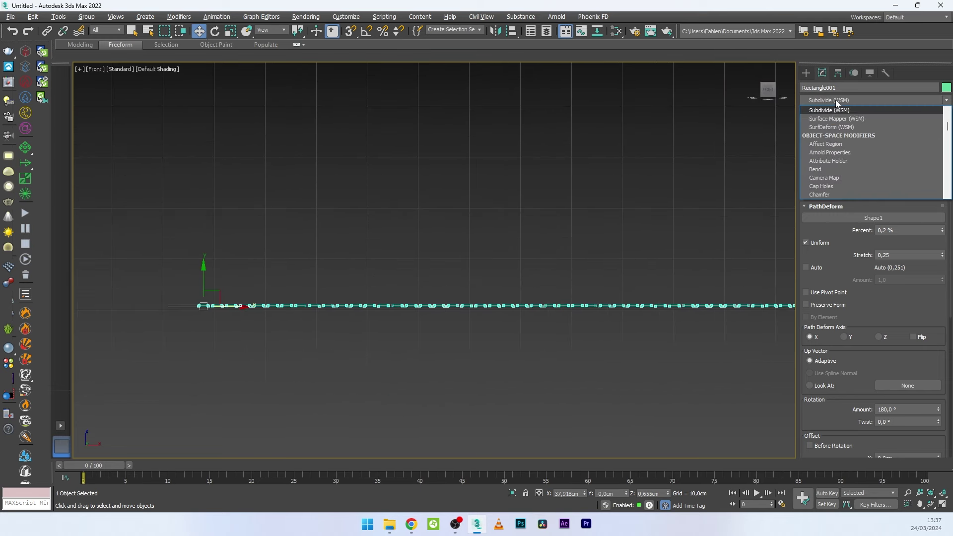
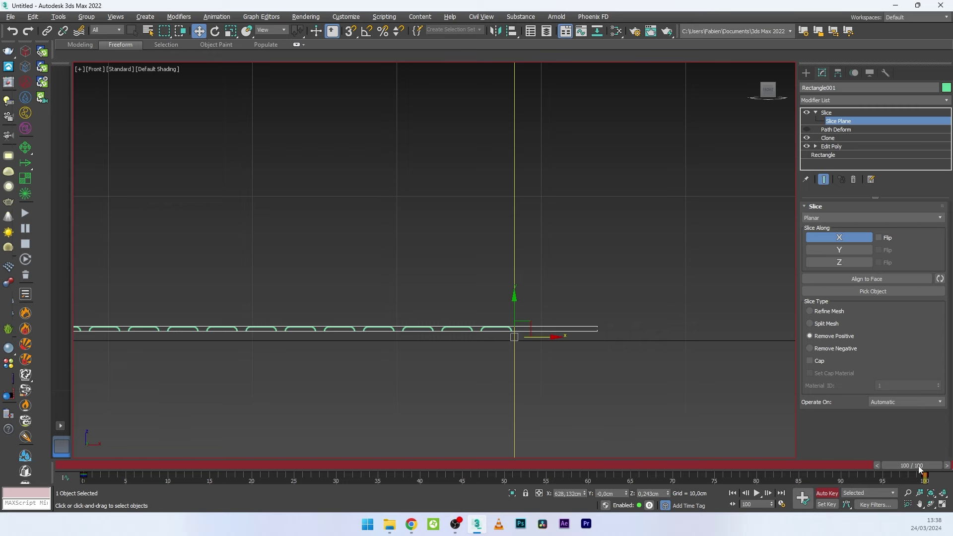
# - Scrub back to frame 85 to check the slice plane's animated travel along the stitch row
pyautogui.scroll(-4, 447, 348)
pyautogui.scroll(-5, 496, 323)
pyautogui.moveTo(381, 336); pyautogui.dragTo(577, 357, button='middle')
pyautogui.moveTo(914, 465); pyautogui.dragTo(782, 468)
pyautogui.press('w')
pyautogui.moveTo(276, 362); pyautogui.dragTo(507, 344, button='middle')
pyautogui.scroll(-4, 498, 347)
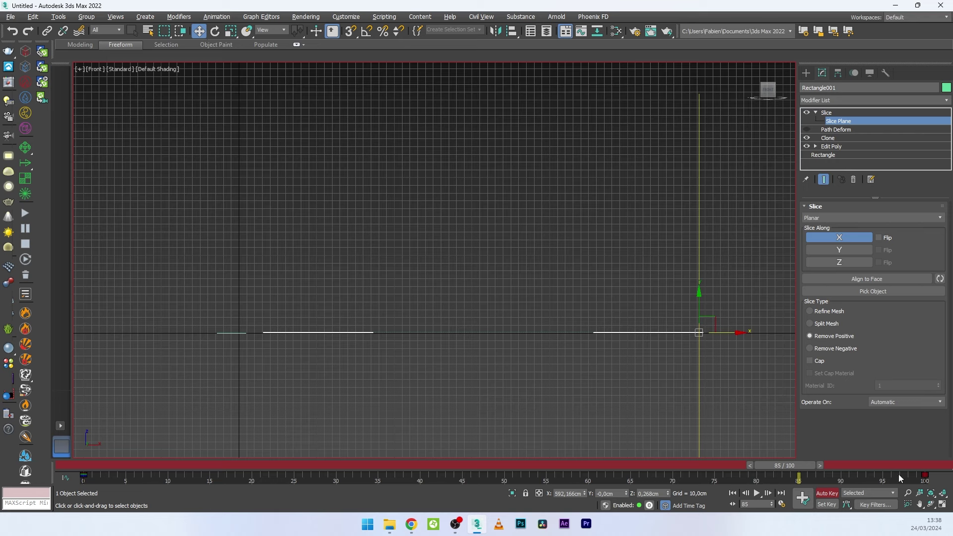
# - Select the slice plane's keys on the timeline and open its position tracks in the Curve Editor
pyautogui.moveTo(936, 480); pyautogui.dragTo(37, 485)
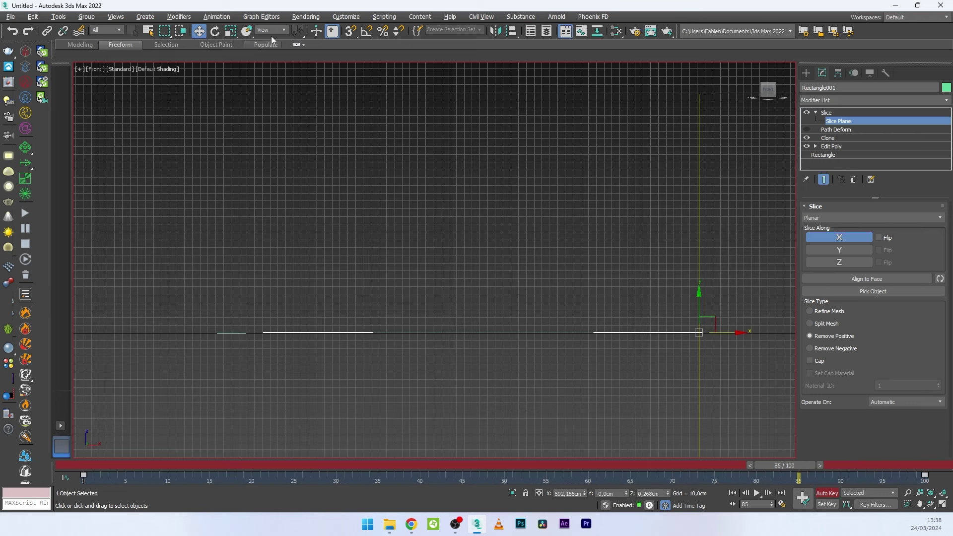
pyautogui.click(251, 17)
pyautogui.click(278, 55)
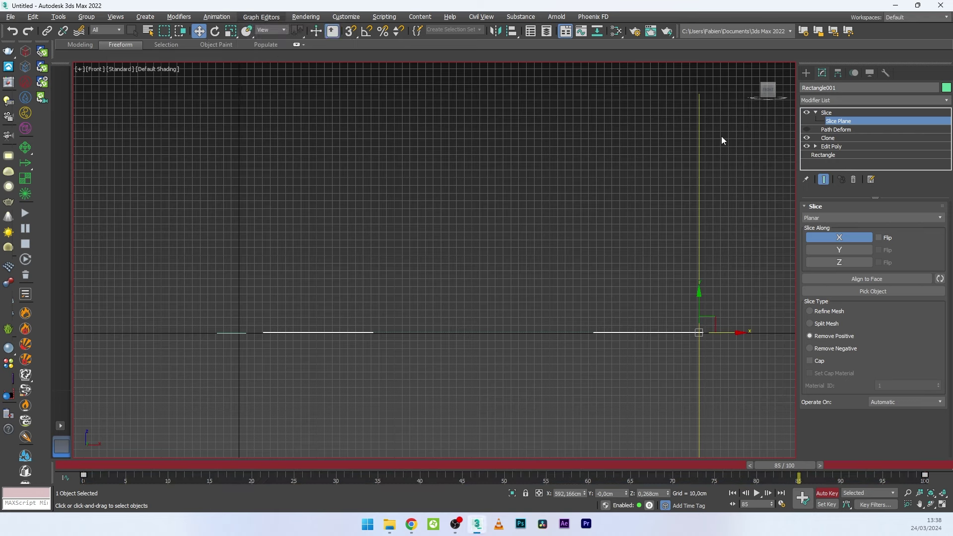
pyautogui.moveTo(952, 25); pyautogui.dragTo(458, 79)
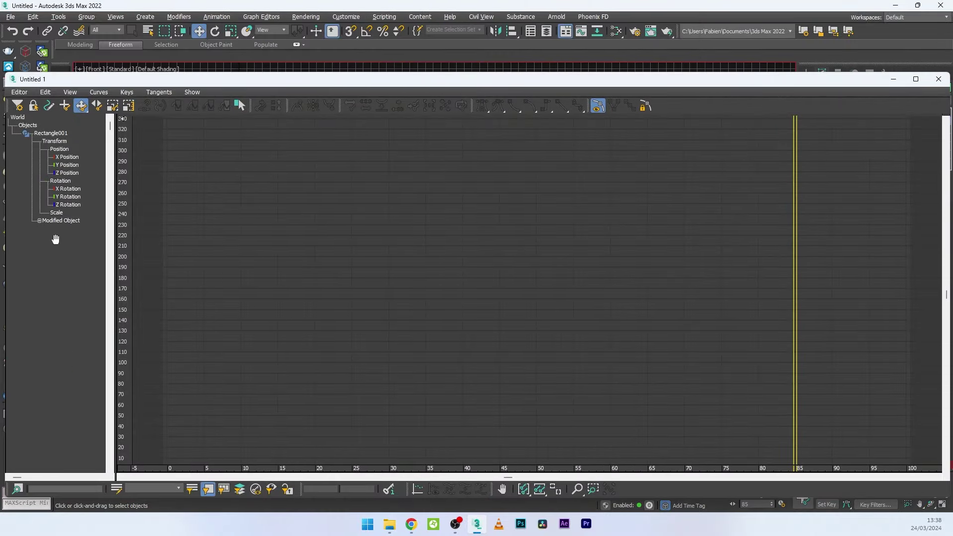
pyautogui.click(39, 221)
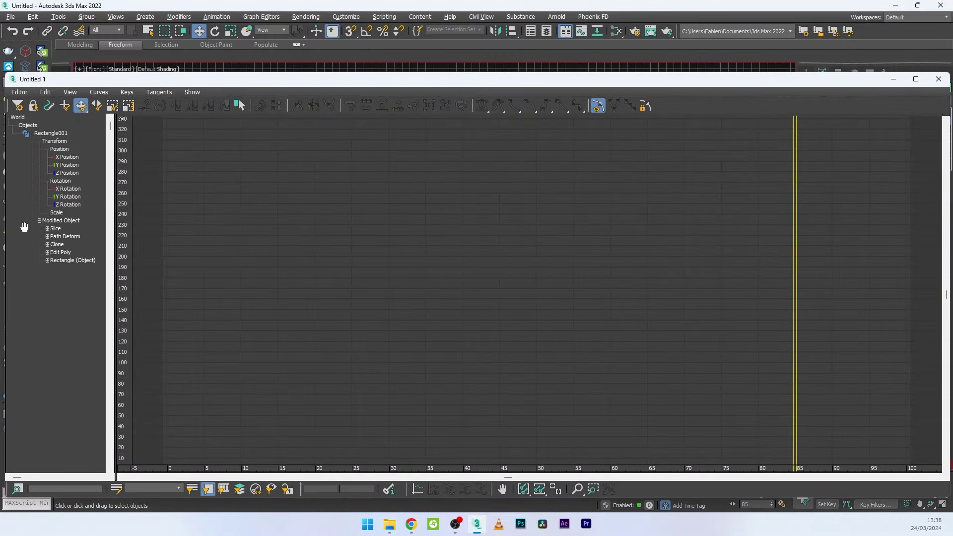
pyautogui.click(48, 229)
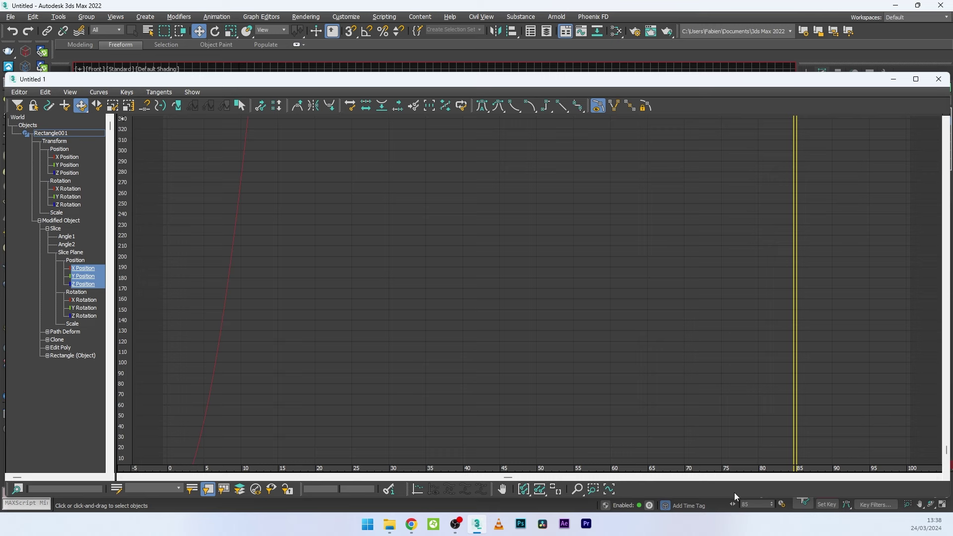
# - Select all of the slice plane's position keys, give them linear tangents, and turn off Auto Key
pyautogui.click(578, 489)
pyautogui.moveTo(536, 282)
pyautogui.mouseDown()
pyautogui.moveTo(538, 378)
pyautogui.moveTo(528, 267)
pyautogui.mouseUp()
pyautogui.moveTo(528, 268); pyautogui.dragTo(514, 365, button='middle')
pyautogui.moveTo(542, 214); pyautogui.dragTo(546, 303)
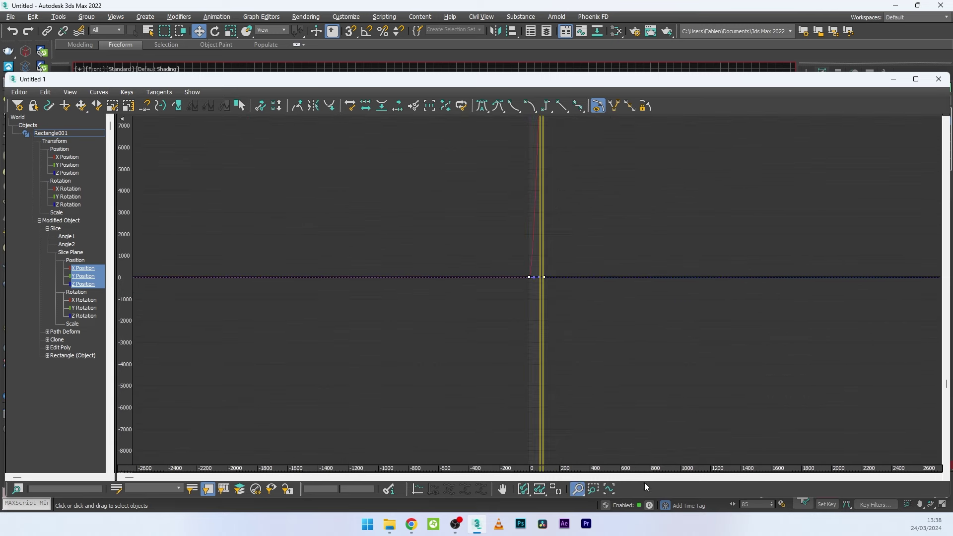
pyautogui.click(594, 491)
pyautogui.moveTo(507, 181); pyautogui.dragTo(571, 278)
pyautogui.click(576, 491)
pyautogui.click(593, 489)
pyautogui.moveTo(481, 206); pyautogui.dragTo(563, 320)
pyautogui.rightClick(650, 172)
pyautogui.moveTo(637, 190); pyautogui.dragTo(373, 447)
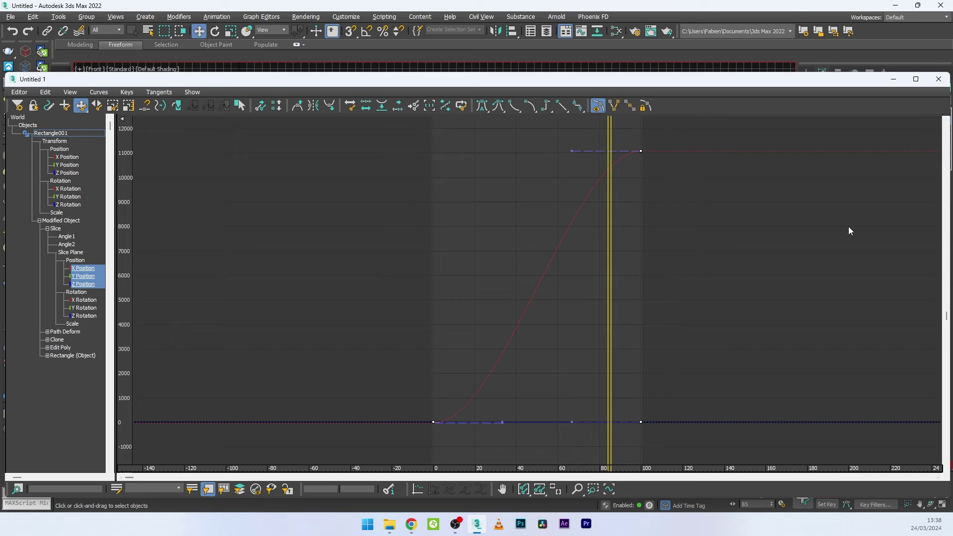
pyautogui.click(937, 81)
pyautogui.click(832, 495)
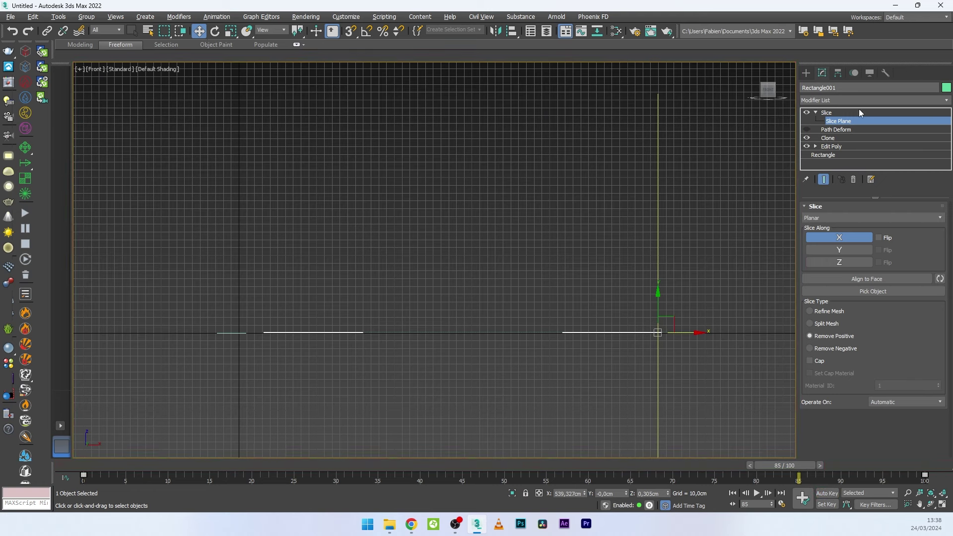
# - Reorder the Path Deform modifier above Slice in the stitches' stack and enable it again
pyautogui.click(841, 129)
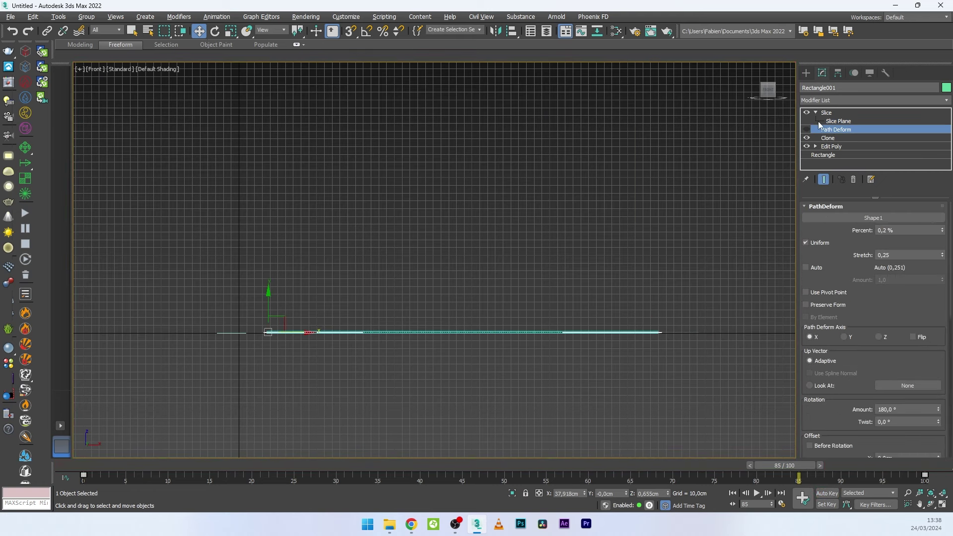
pyautogui.moveTo(831, 129); pyautogui.dragTo(838, 105)
pyautogui.click(805, 112)
pyautogui.click(568, 173)
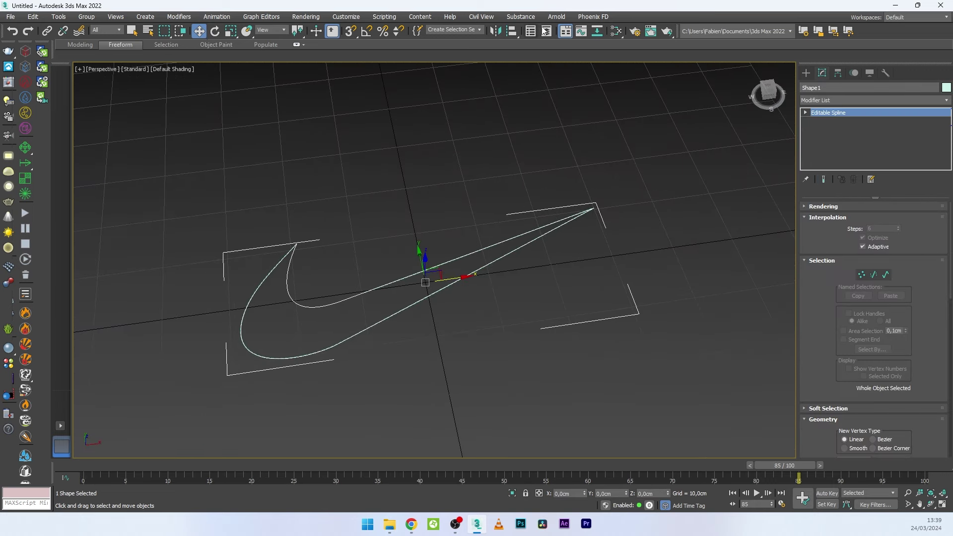
# - Hide the logo spline Shape1 using the Layer Explorer, and narrow the explorer to enlarge the viewport
pyautogui.click(547, 30)
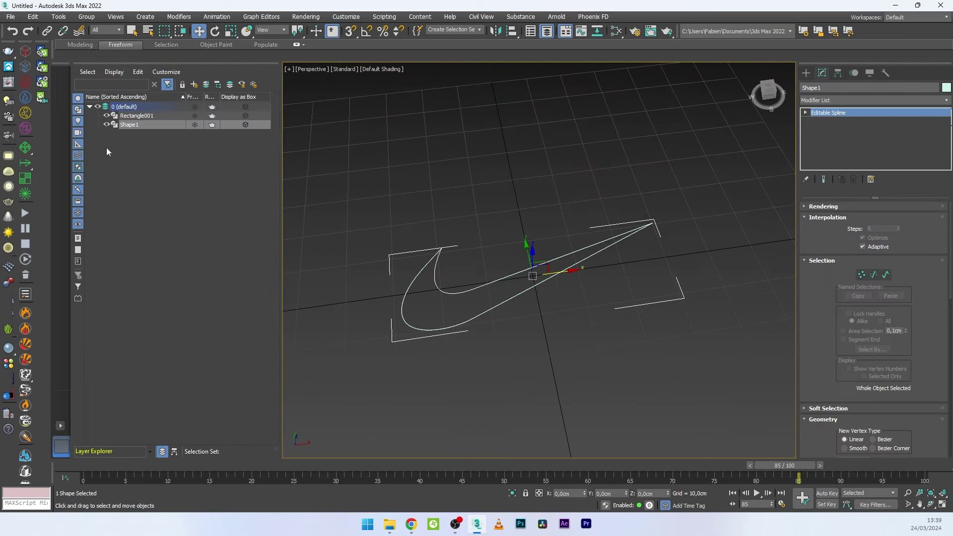
pyautogui.click(110, 127)
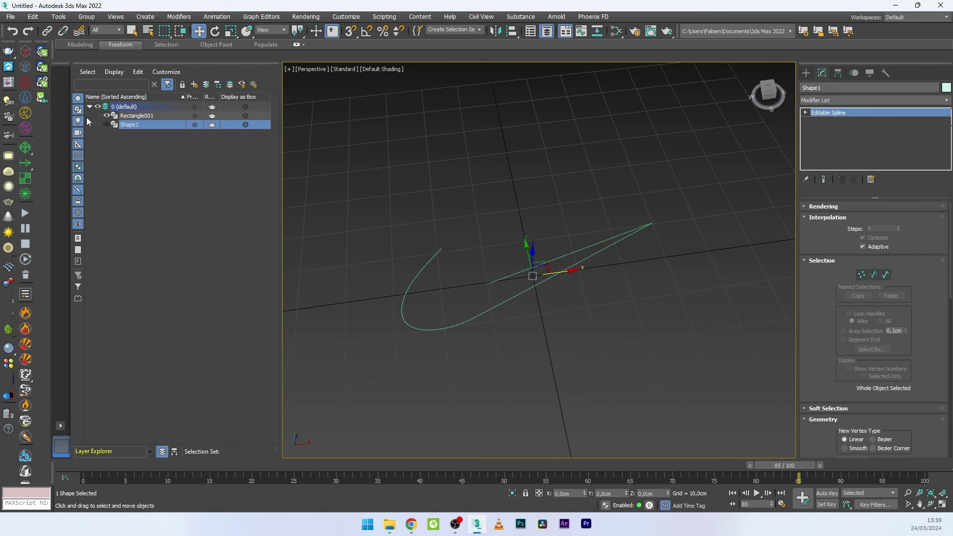
pyautogui.scroll(3, 517, 270)
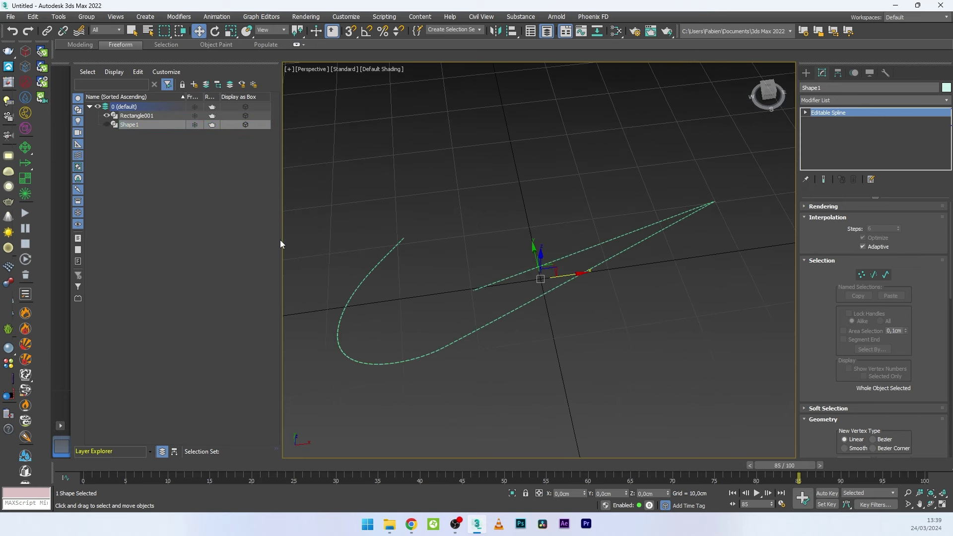
pyautogui.moveTo(281, 240); pyautogui.dragTo(154, 237)
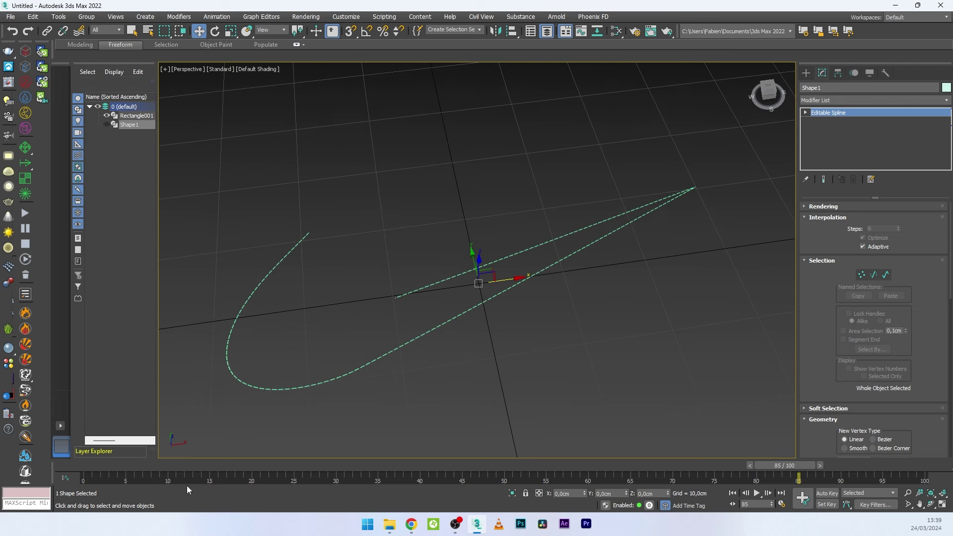
# - Return to frame 0, deselect everything, and play the animation of the stitches growing along the logo
pyautogui.moveTo(127, 464); pyautogui.dragTo(90, 464)
pyautogui.click(386, 415)
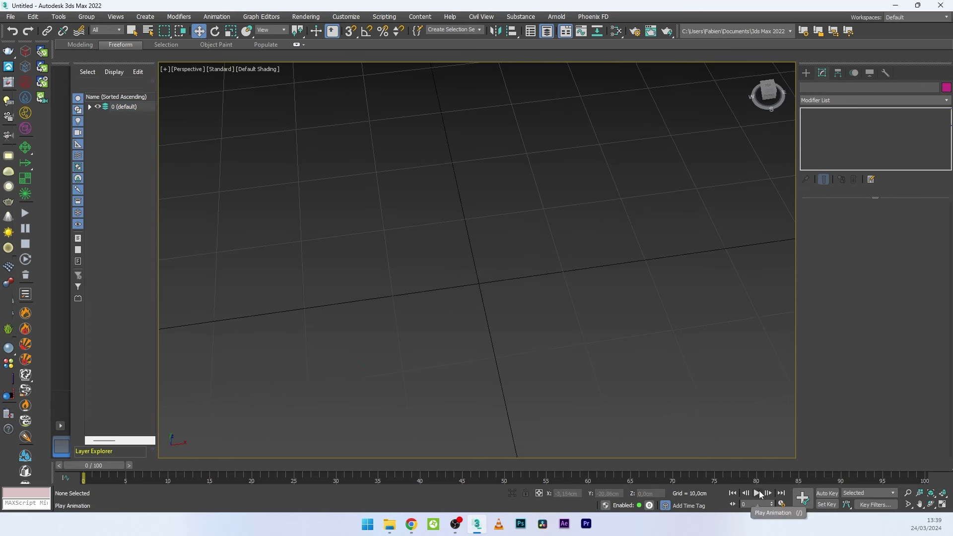
pyautogui.click(757, 493)
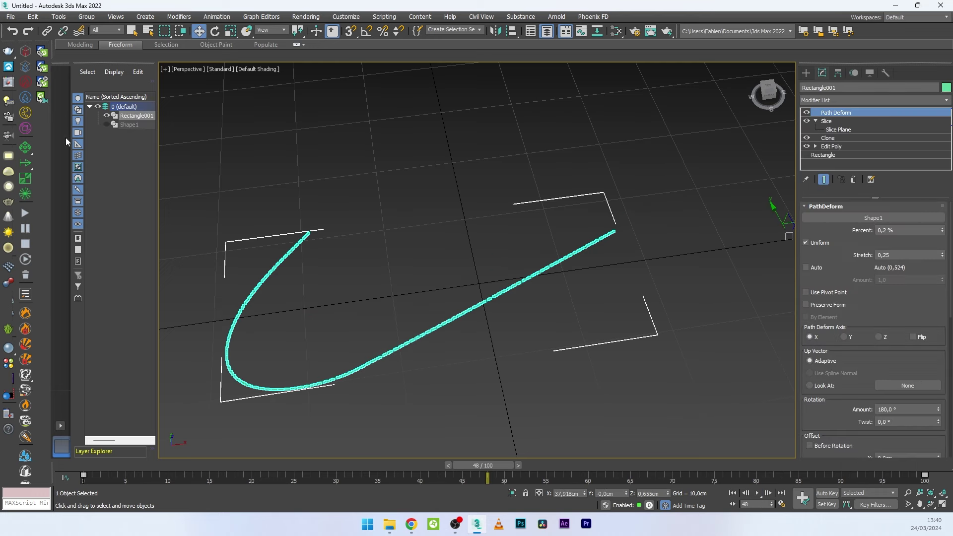
# - Hide the stitches, show Shape1, and create an upright box about 44 cm wide, 2,9 cm long and 40 cm high, displayed with edged faces
pyautogui.click(106, 116)
pyautogui.click(106, 125)
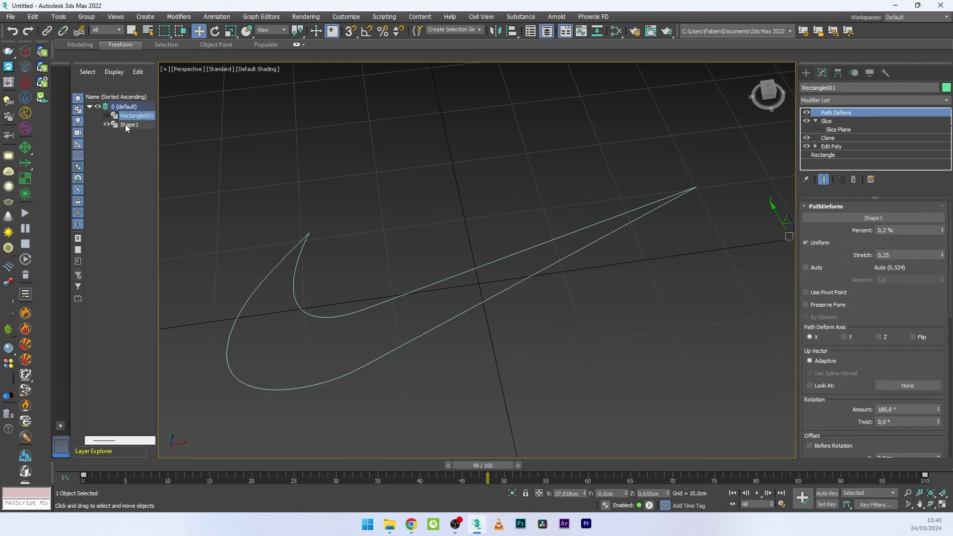
pyautogui.click(806, 73)
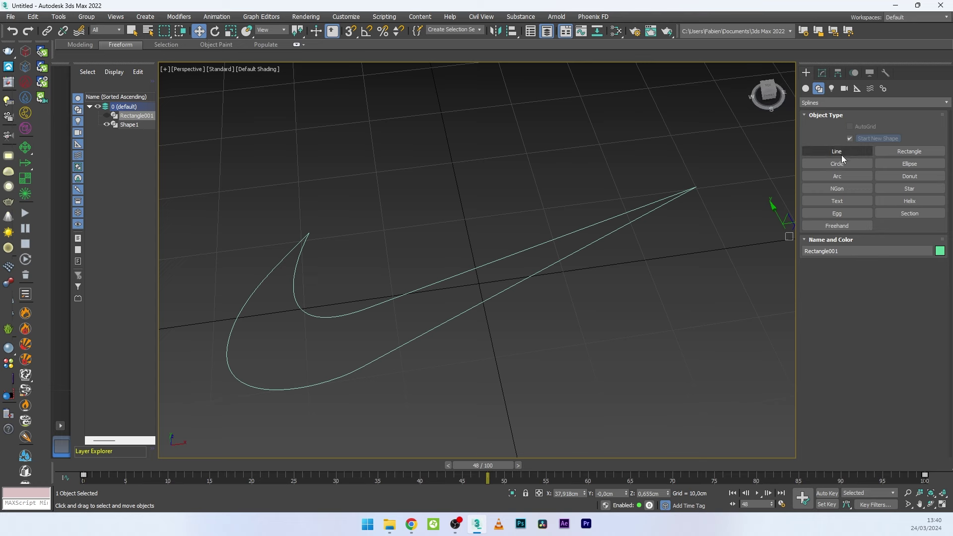
pyautogui.click(806, 88)
pyautogui.click(837, 139)
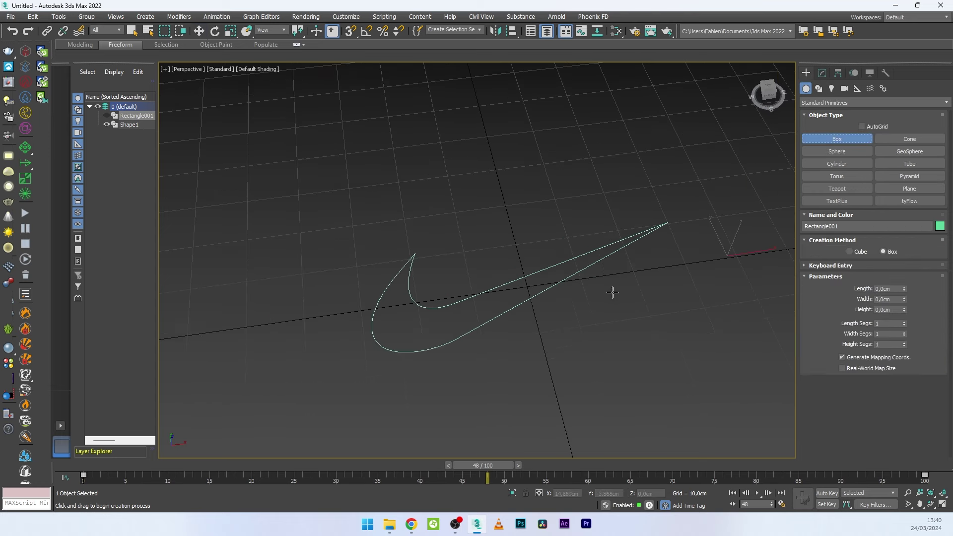
pyautogui.moveTo(460, 347); pyautogui.dragTo(701, 317)
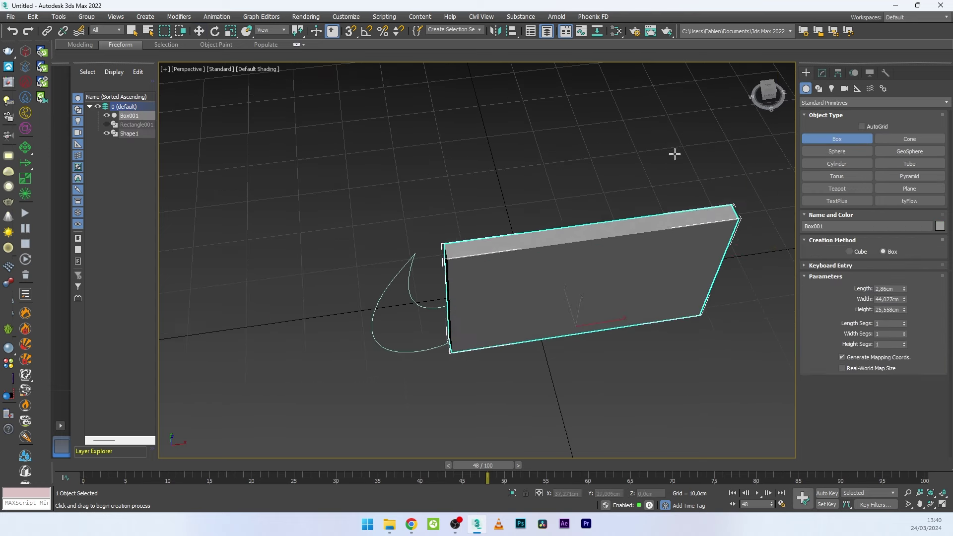
pyautogui.press('F4')
pyautogui.keyDown('alt'); pyautogui.moveTo(633, 249); pyautogui.dragTo(558, 257, button='middle'); pyautogui.keyUp('alt')
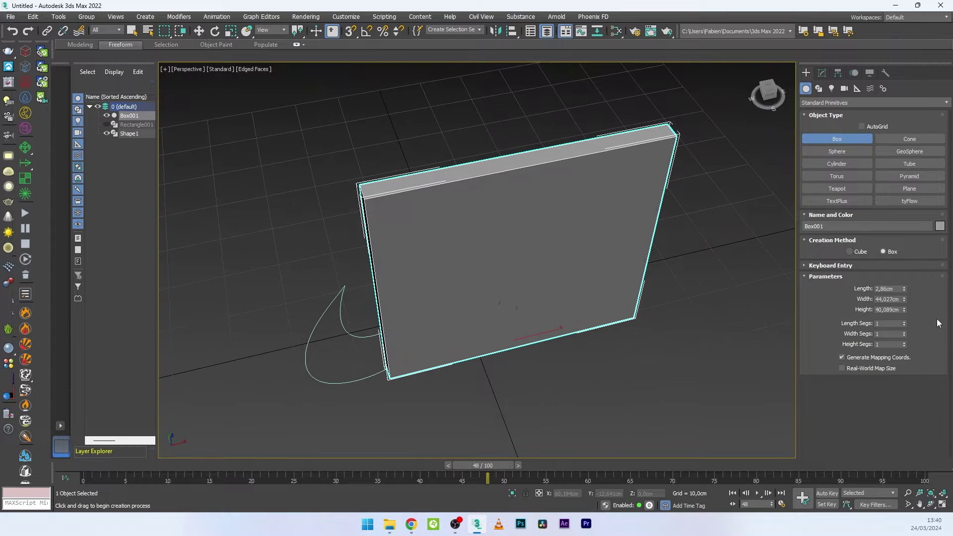
# - Set the box's length, width and height segments to 50
pyautogui.write('0')
pyautogui.doubleClick(893, 334)
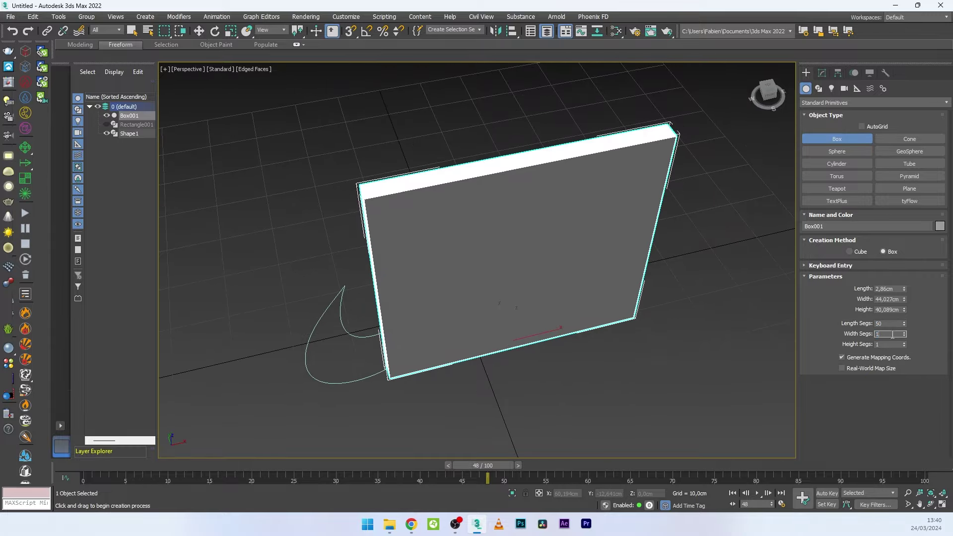
pyautogui.write('50')
pyautogui.press('Tab')
pyautogui.press('Return')
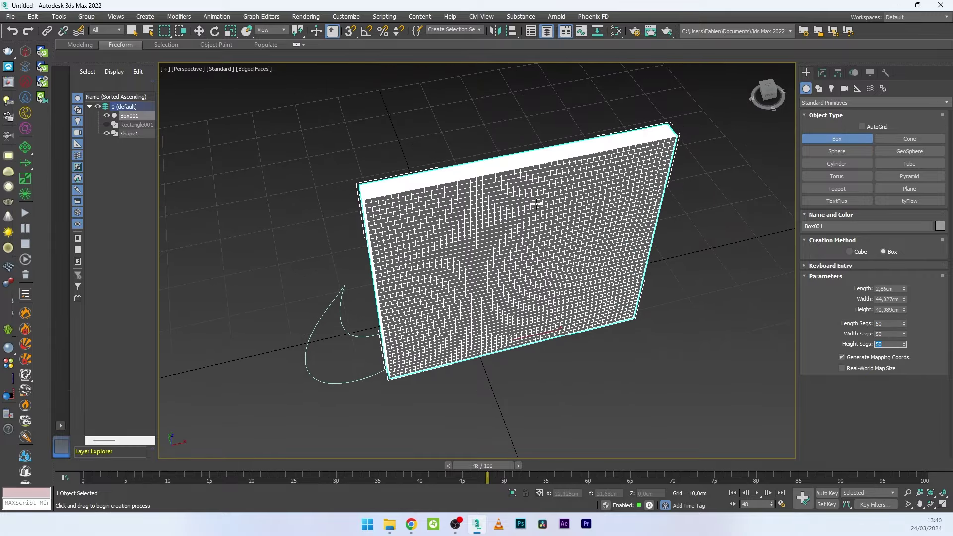
# - Thin the box to a length of 0,458 cm and lower its height to 34,877 cm
pyautogui.scroll(3, 501, 213)
pyautogui.keyDown('alt'); pyautogui.moveTo(482, 205); pyautogui.dragTo(589, 245, button='middle'); pyautogui.keyUp('alt')
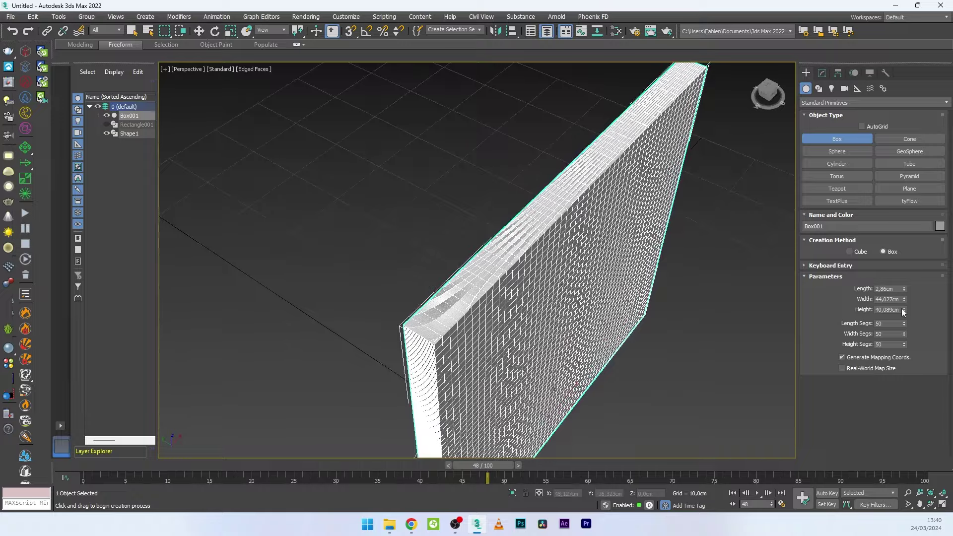
pyautogui.moveTo(903, 312); pyautogui.dragTo(902, 333)
pyautogui.scroll(2, 618, 180)
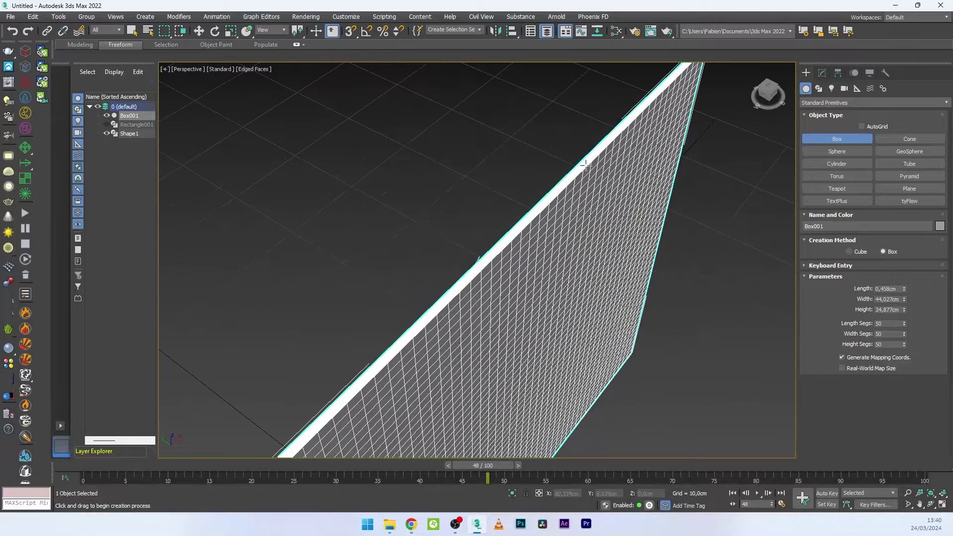
pyautogui.scroll(-5, 633, 149)
pyautogui.keyDown('alt'); pyautogui.moveTo(637, 163); pyautogui.dragTo(589, 243, button='middle'); pyautogui.keyUp('alt')
pyautogui.scroll(-3, 589, 249)
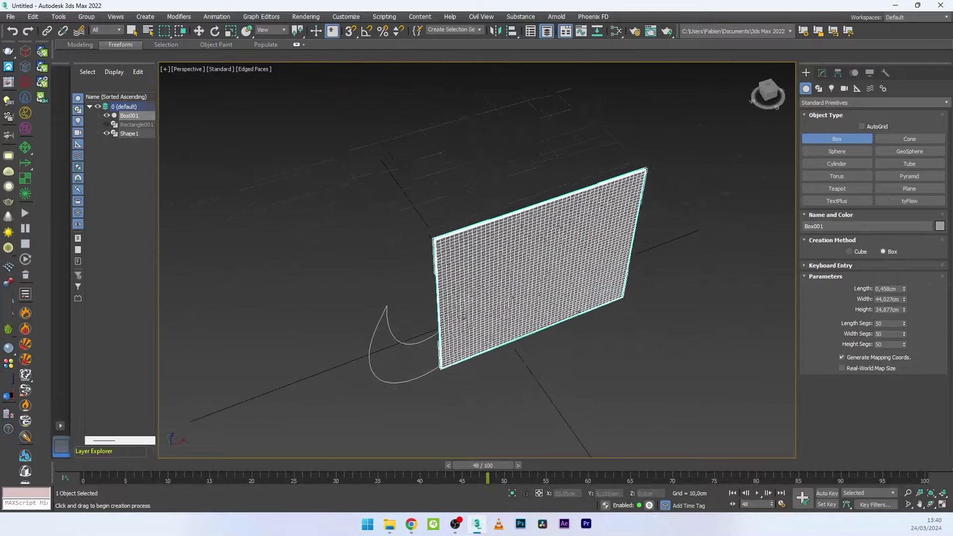
# - Add a Path Deform modifier to the box
pyautogui.click(822, 73)
pyautogui.click(833, 102)
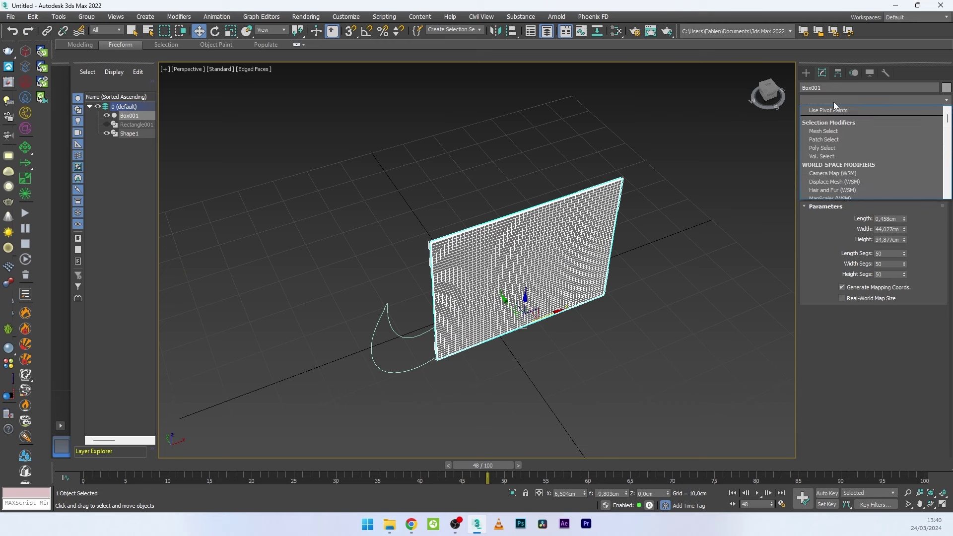
pyautogui.press('p')
pyautogui.press('p')
pyautogui.press('p')
pyautogui.press('p')
pyautogui.press('p')
pyautogui.press('p')
pyautogui.press('p')
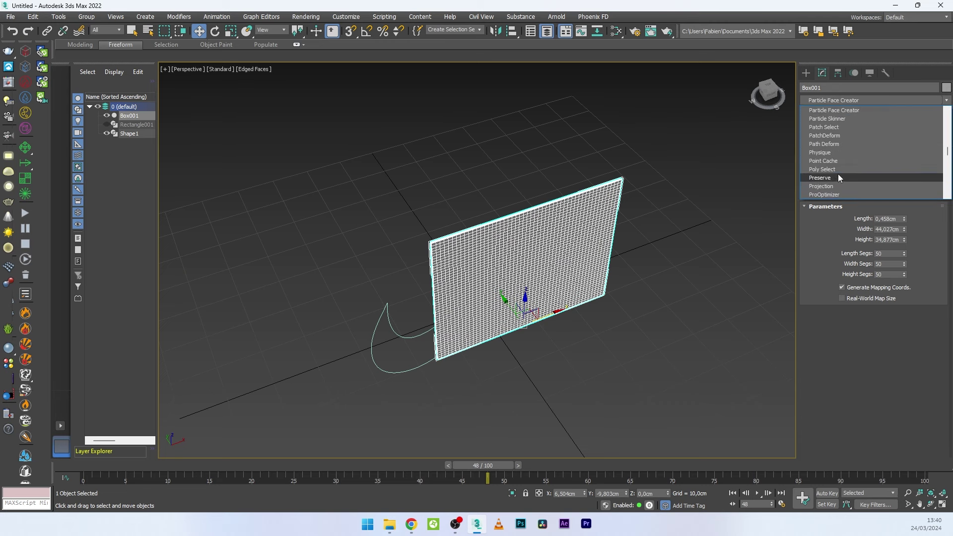
pyautogui.click(828, 144)
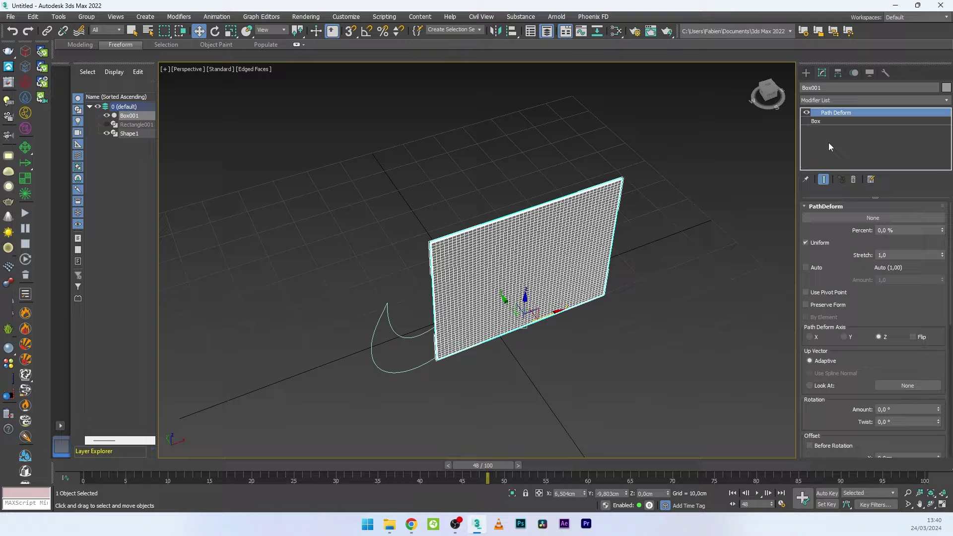
# - Use the logo spline Shape1 as the path for the box's Path Deform
pyautogui.click(898, 217)
pyautogui.scroll(5, 382, 395)
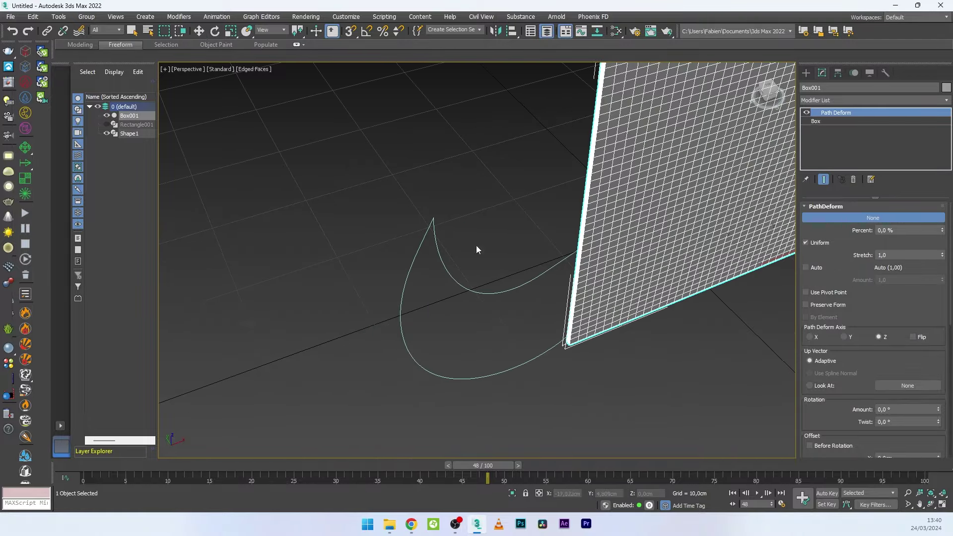
pyautogui.click(498, 298)
pyautogui.keyDown('alt'); pyautogui.moveTo(499, 300); pyautogui.dragTo(578, 329, button='middle'); pyautogui.keyUp('alt')
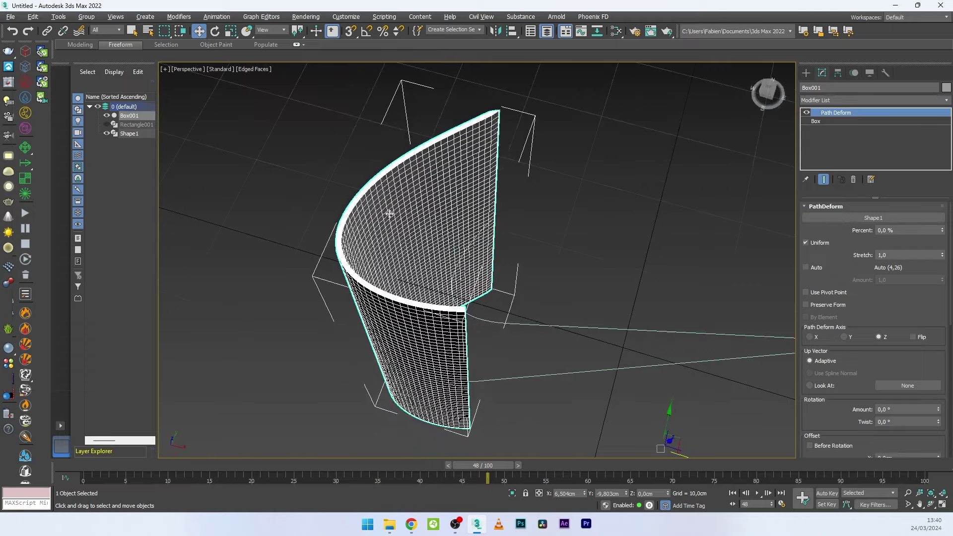
# - Lengthen the base box to a height of 147,949 cm and raise its height segments to 192
pyautogui.click(822, 122)
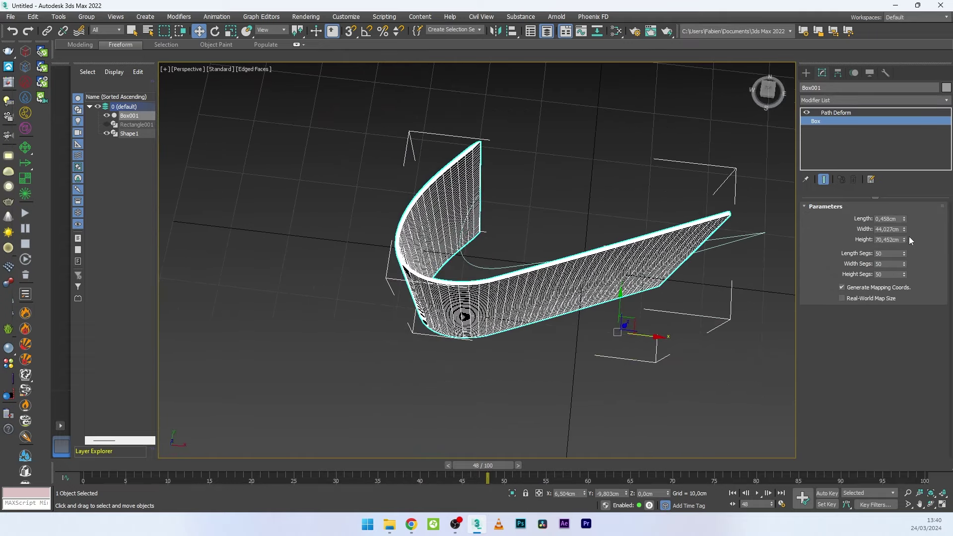
pyautogui.moveTo(904, 240); pyautogui.dragTo(922, 199)
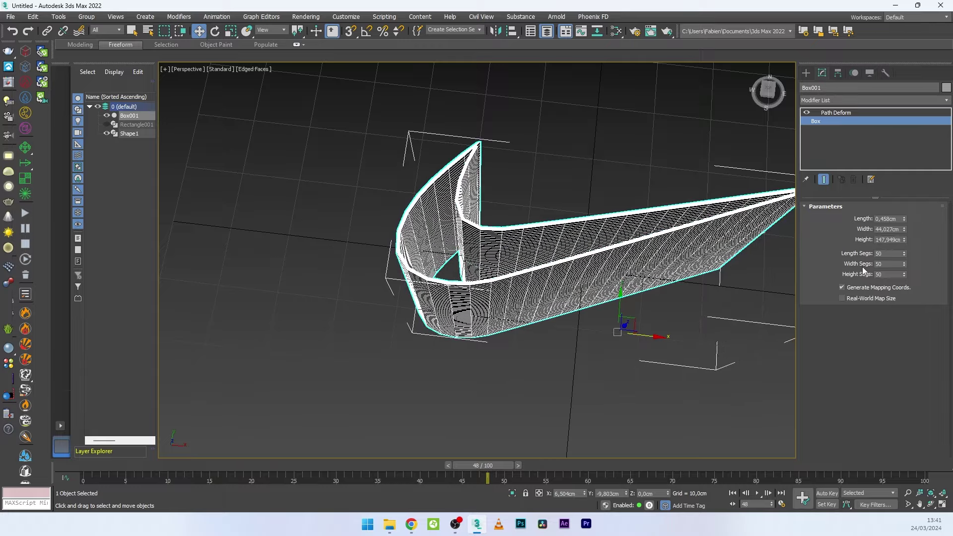
pyautogui.moveTo(904, 274); pyautogui.dragTo(877, 221)
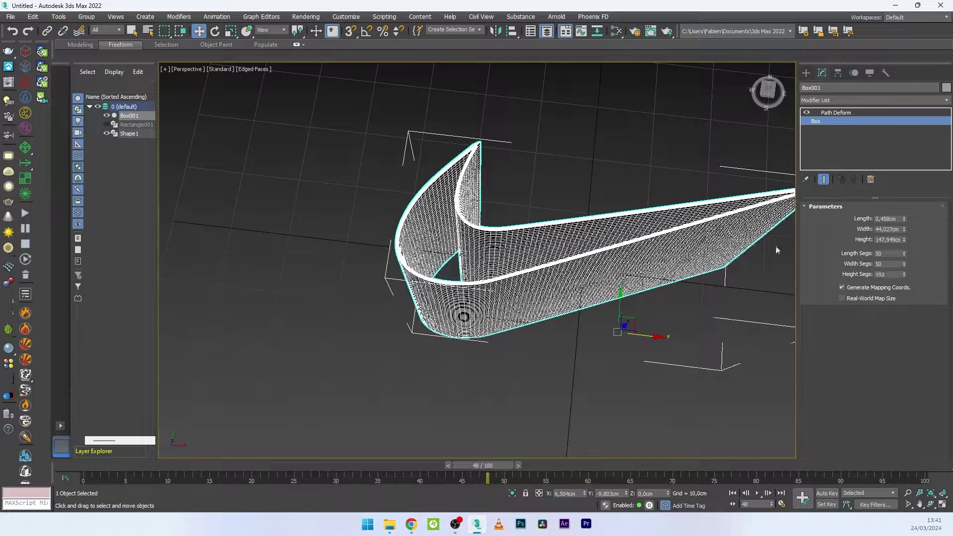
# - Reduce the width of the base box to 26,394 cm
pyautogui.keyDown('alt'); pyautogui.moveTo(469, 318); pyautogui.dragTo(669, 252, button='middle'); pyautogui.keyUp('alt')
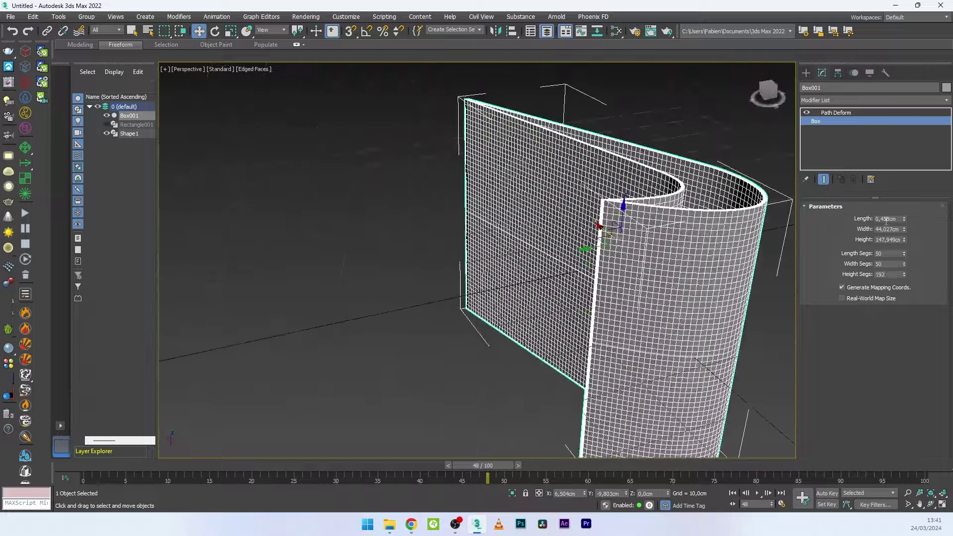
pyautogui.moveTo(905, 230)
pyautogui.mouseDown()
pyautogui.moveTo(906, 268)
pyautogui.moveTo(905, 245)
pyautogui.mouseUp()
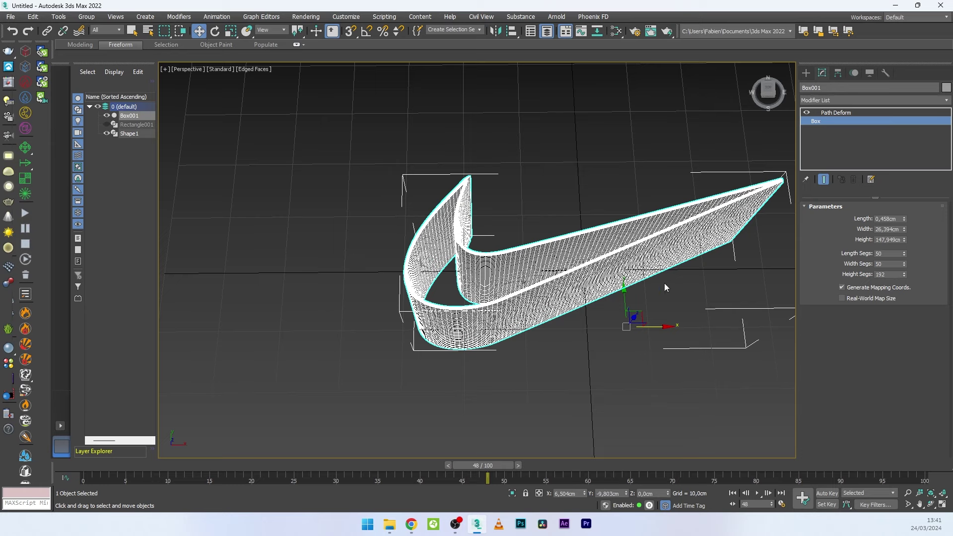
pyautogui.moveTo(452, 209); pyautogui.dragTo(442, 234, button='middle')
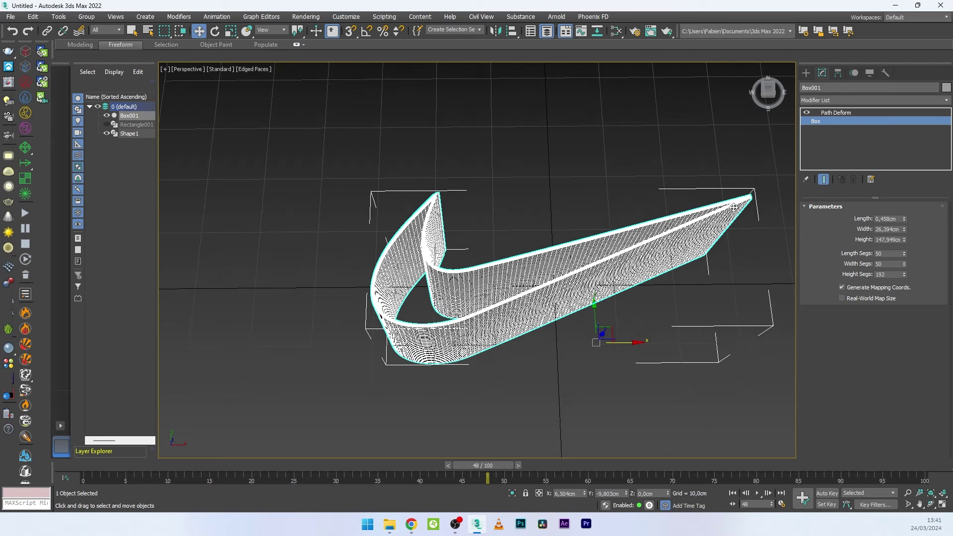
# - Turn on automatic keying at frame 0 and set the Path Deform's Stretch to 0
pyautogui.click(842, 113)
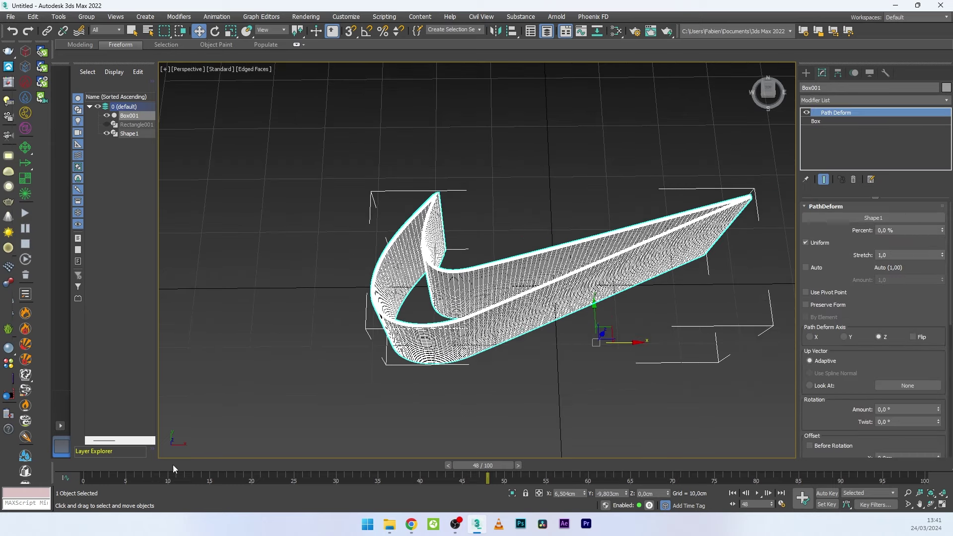
pyautogui.moveTo(172, 464); pyautogui.dragTo(88, 463)
pyautogui.click(826, 493)
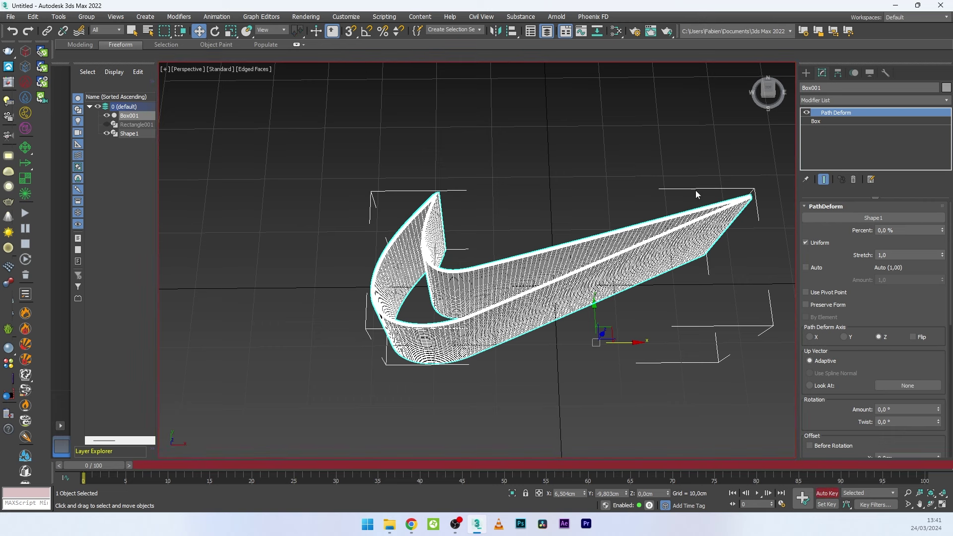
pyautogui.scroll(-1, 868, 297)
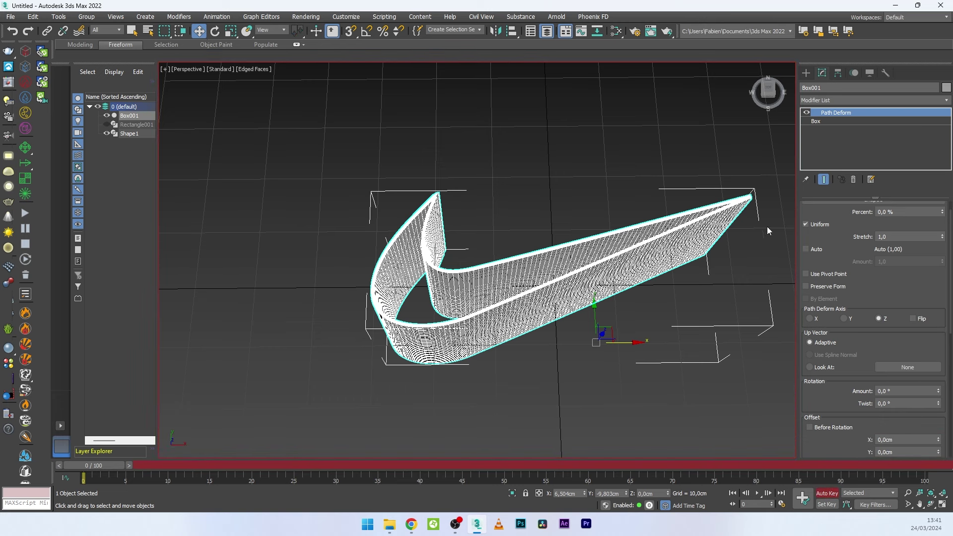
pyautogui.click(897, 237)
pyautogui.write('0')
pyautogui.press('Return')
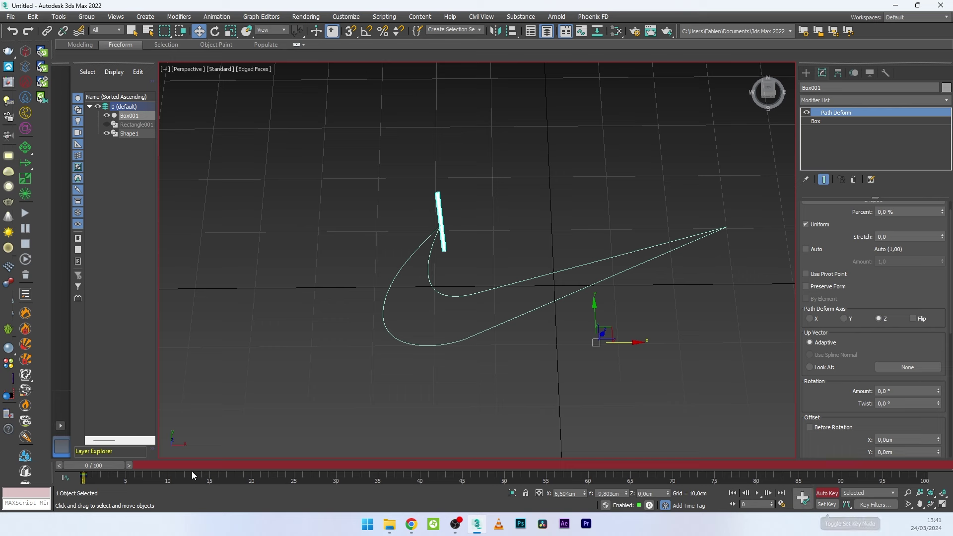
# - Key the Path Deform's Stretch at 1,0 on frame 100
pyautogui.moveTo(111, 464); pyautogui.dragTo(923, 465)
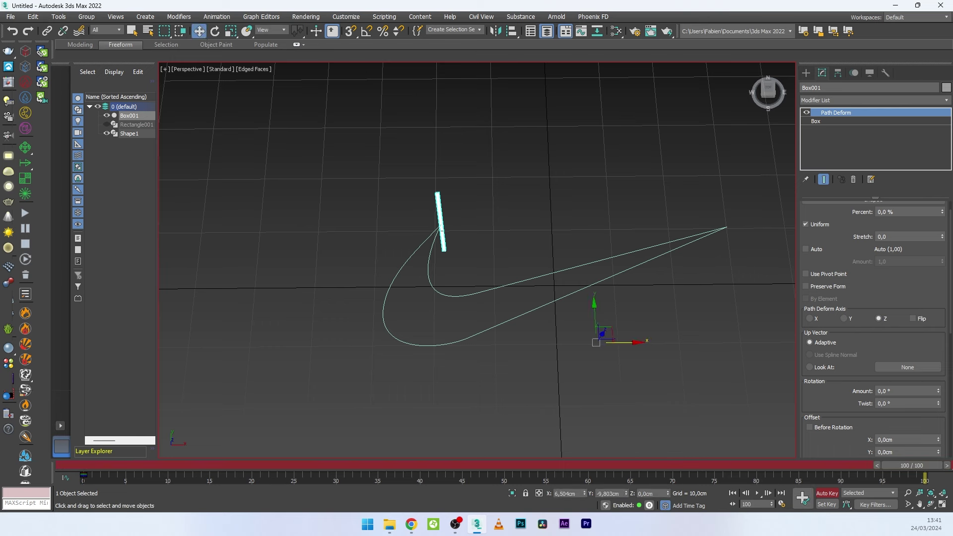
pyautogui.click(895, 237)
pyautogui.press('Return')
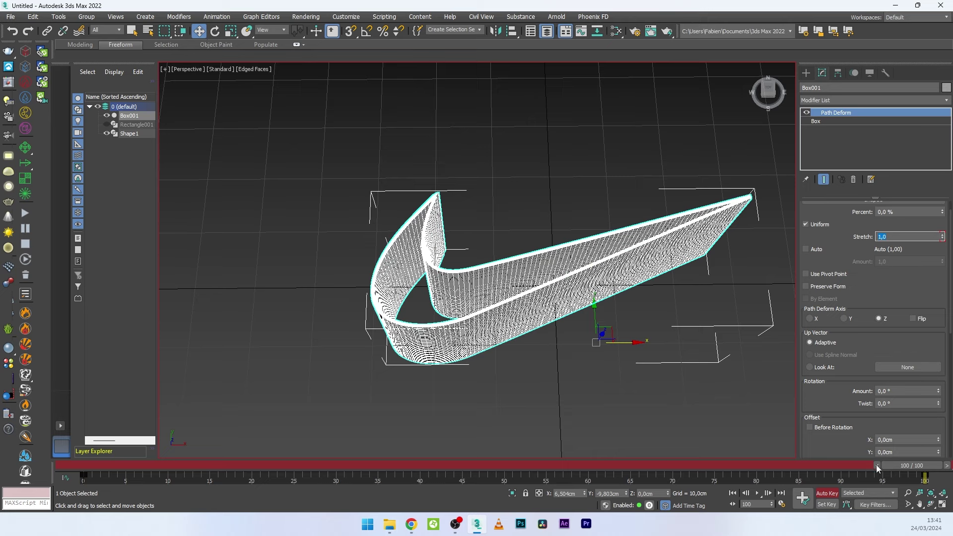
# - Select the box's animation keys and inspect its Path Deform Stretch curve in the Curve Editor
pyautogui.moveTo(937, 478); pyautogui.dragTo(71, 468)
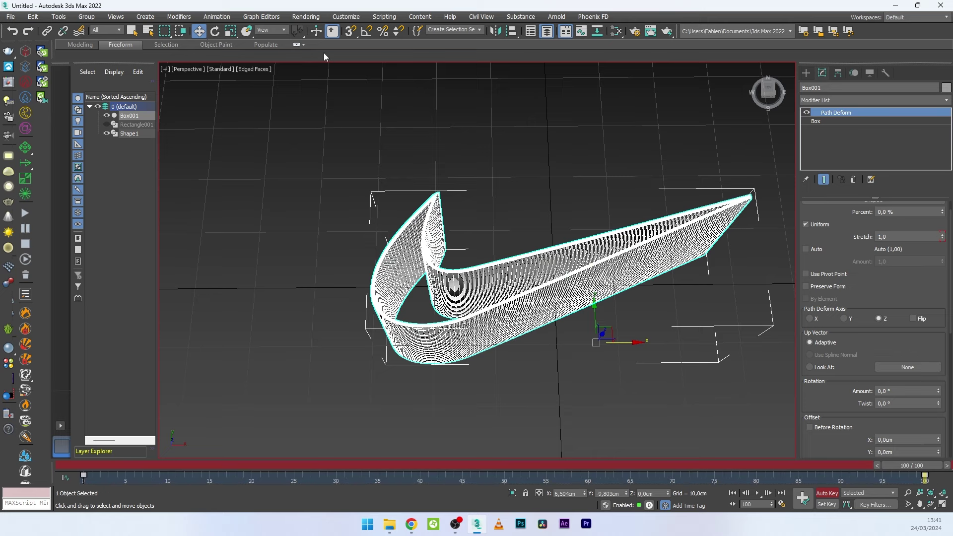
pyautogui.click(261, 17)
pyautogui.click(263, 112)
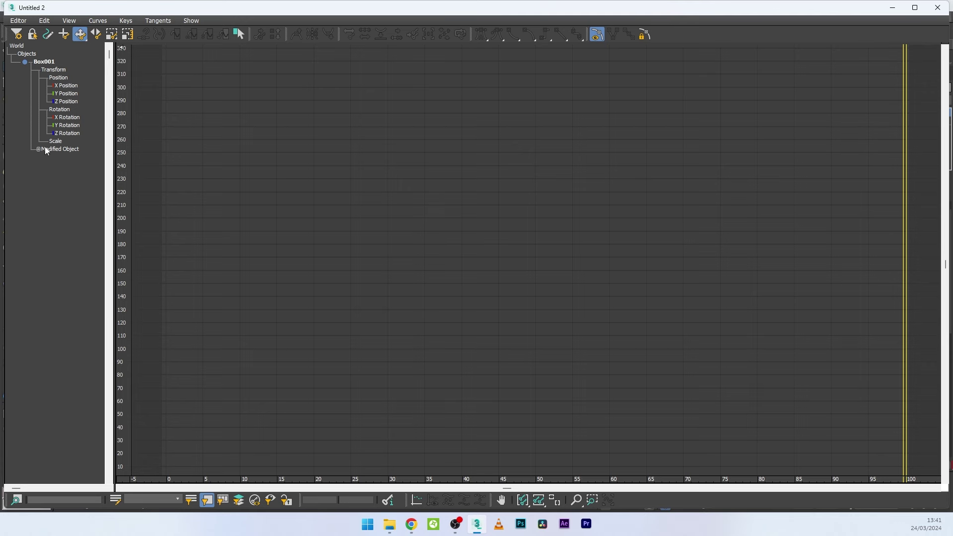
pyautogui.click(38, 149)
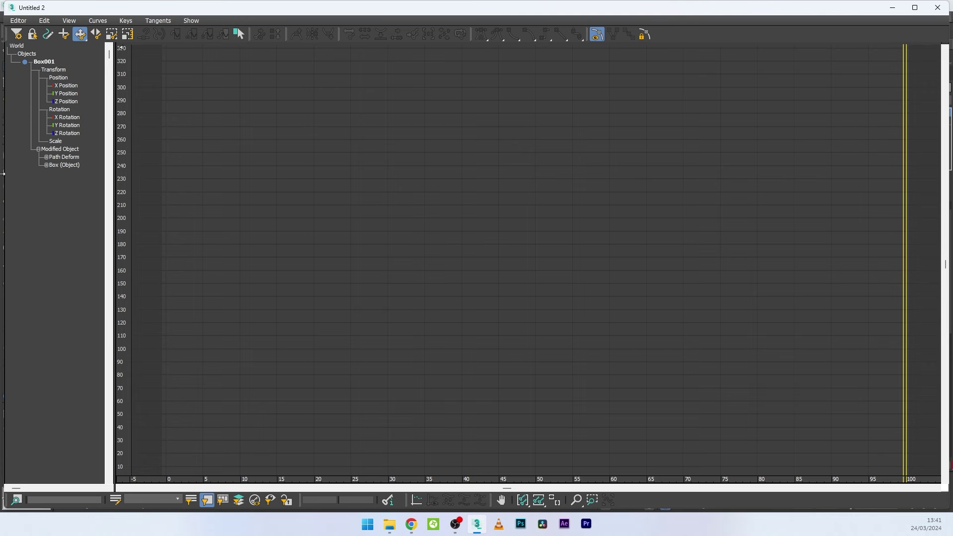
pyautogui.click(46, 165)
pyautogui.click(46, 157)
pyautogui.click(66, 172)
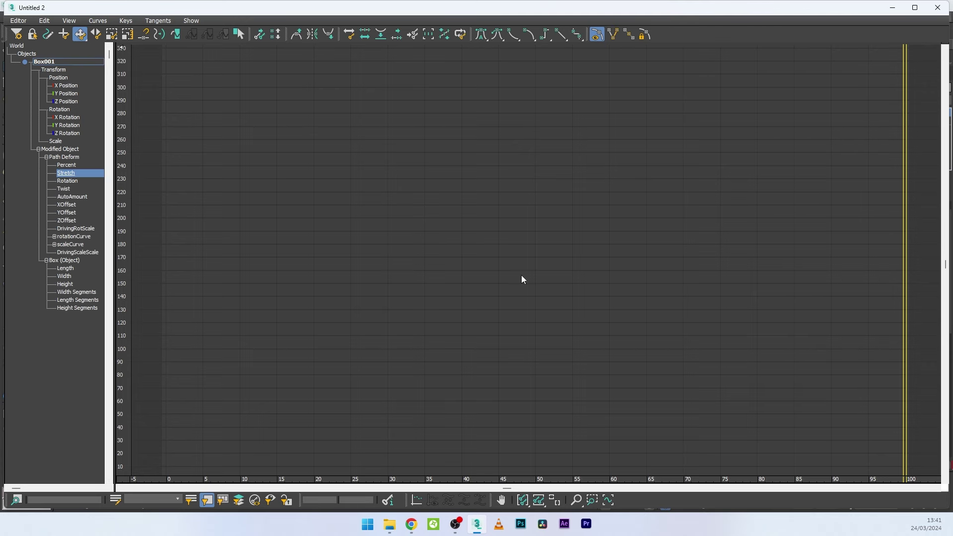
pyautogui.click(576, 500)
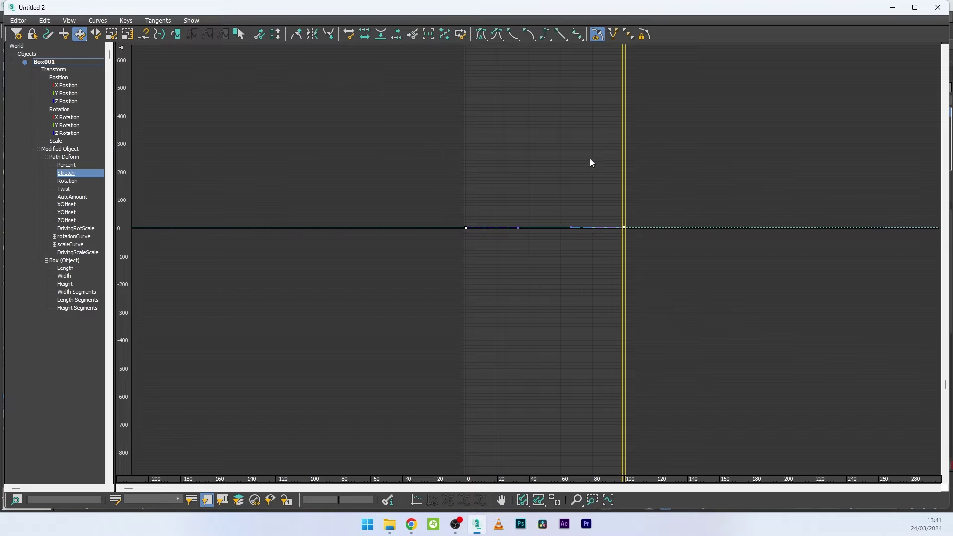
pyautogui.click(938, 8)
# - Scrub to frame 76 to preview the box growing along the logo, and hide Shape1 while keeping the box visible
pyautogui.moveTo(106, 521); pyautogui.dragTo(712, 466)
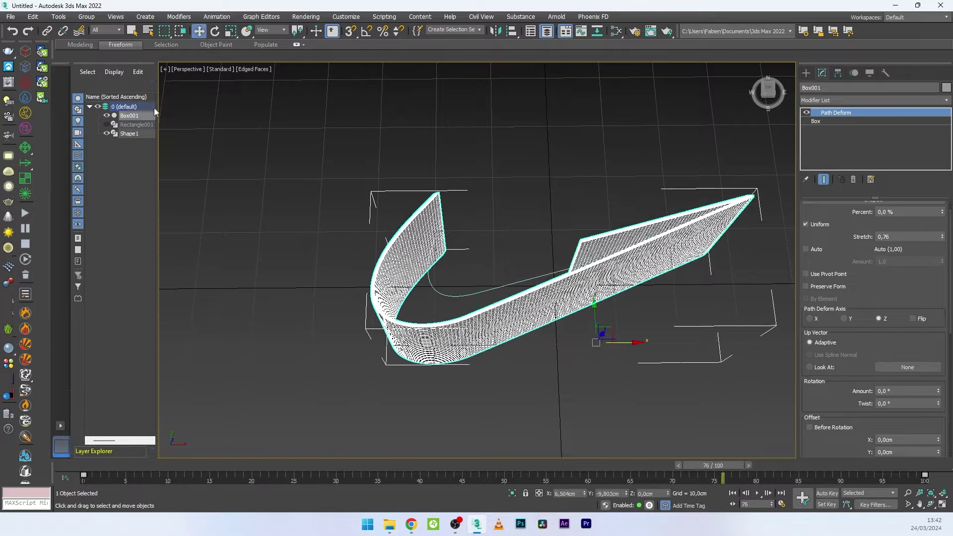
pyautogui.click(106, 133)
pyautogui.click(107, 115)
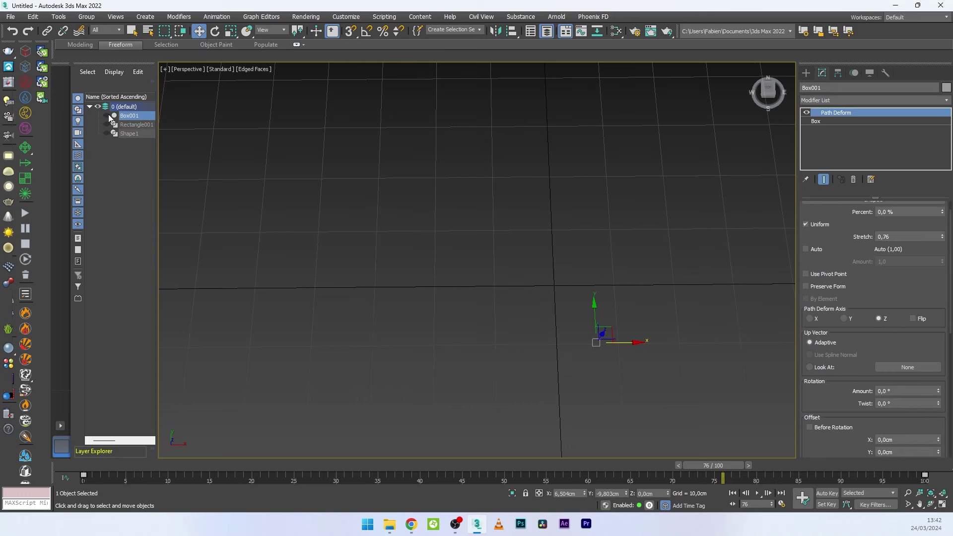
pyautogui.click(108, 116)
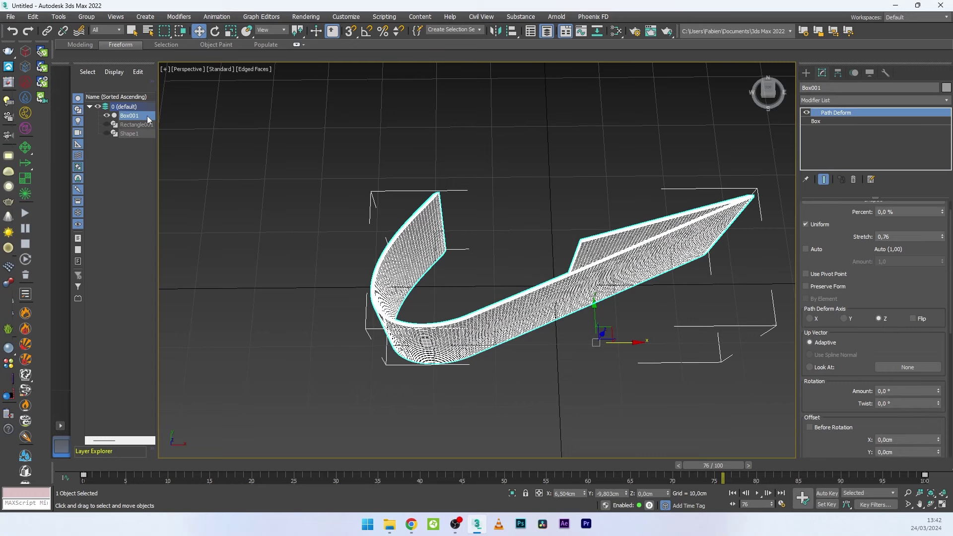
pyautogui.click(121, 125)
# - Scrub through the finished "Vellum with a dynamic pin" scene to examine how the cloth wrinkles as the pin follows the logo
pyautogui.moveTo(94, 467); pyautogui.dragTo(801, 424)
pyautogui.moveTo(673, 451); pyautogui.dragTo(323, 490)
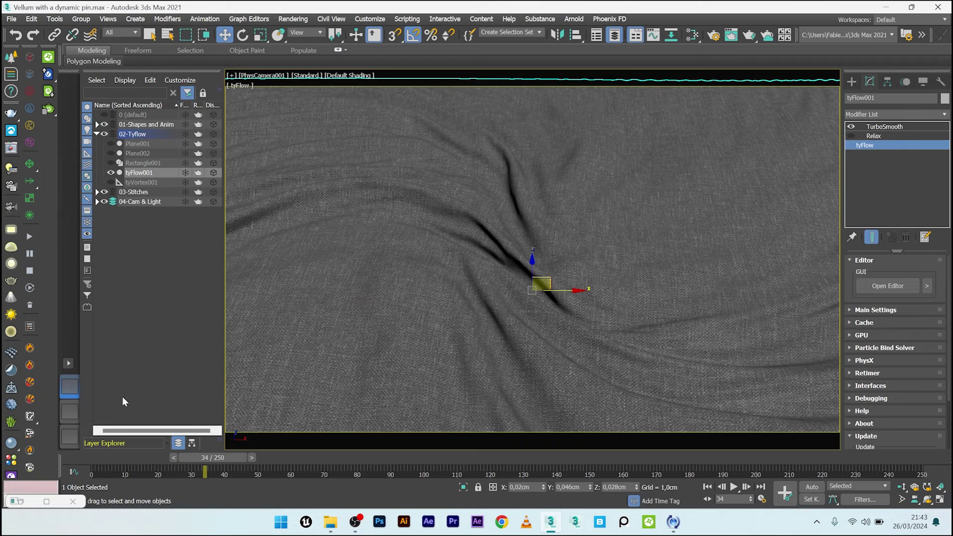
pyautogui.moveTo(128, 458); pyautogui.dragTo(432, 457)
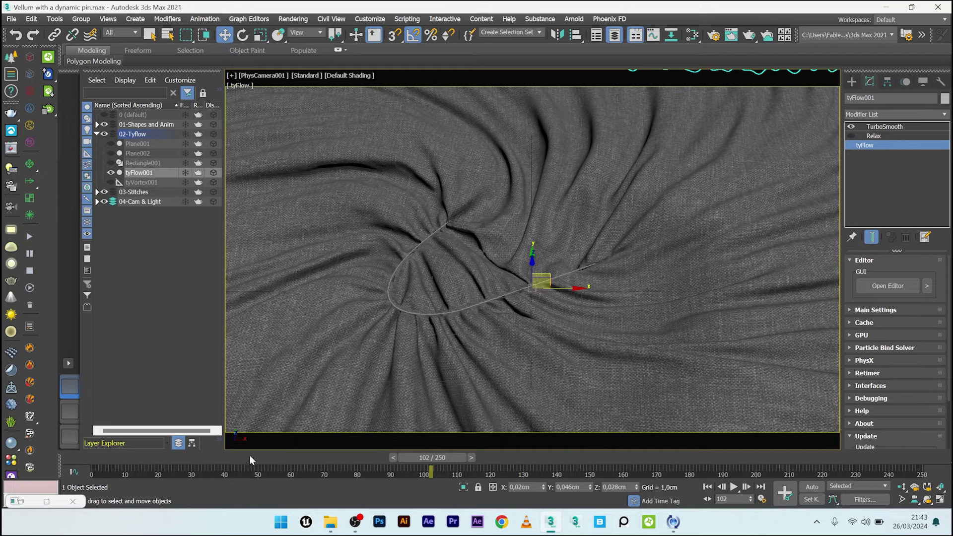
pyautogui.moveTo(249, 455); pyautogui.dragTo(372, 459)
pyautogui.moveTo(463, 457); pyautogui.dragTo(681, 463)
pyautogui.moveTo(564, 465); pyautogui.dragTo(541, 460)
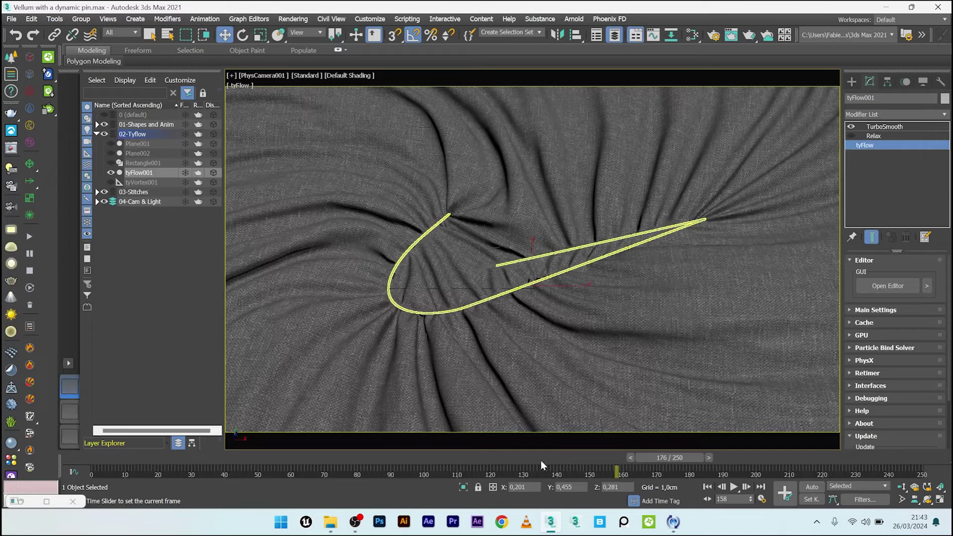
# - Select the tyFlow level beneath the cloth's TurboSmooth and Relax modifiers and open its flow editor with the events in view
pyautogui.click(884, 127)
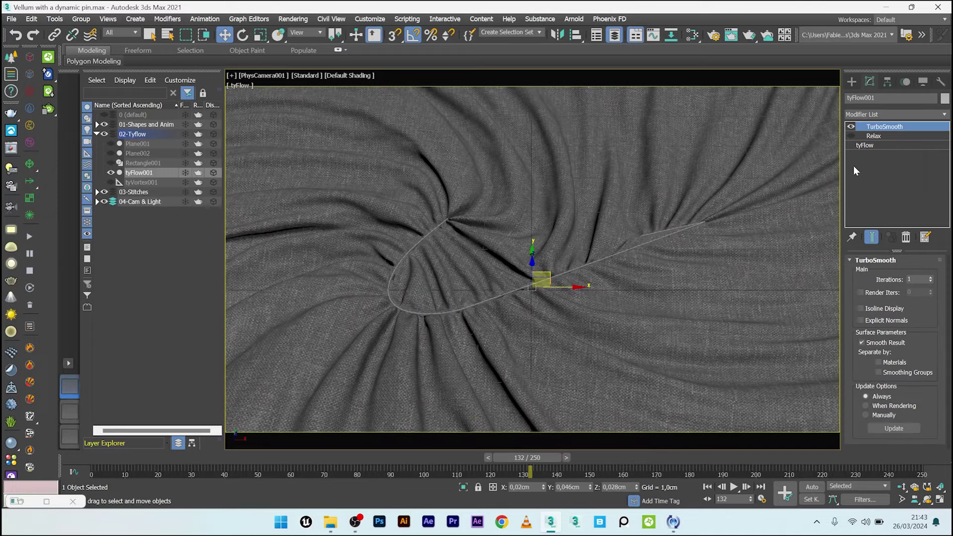
pyautogui.click(866, 145)
pyautogui.click(888, 286)
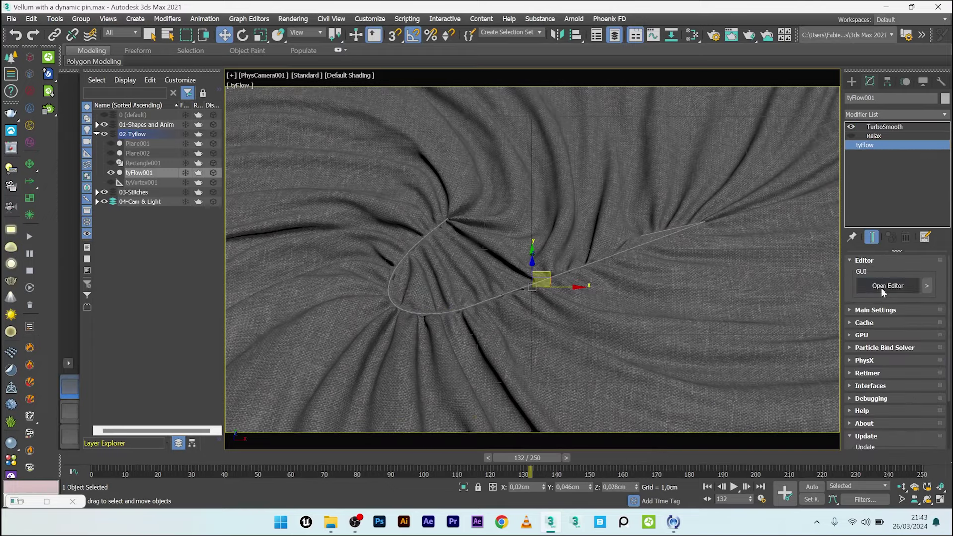
pyautogui.moveTo(310, 171)
pyautogui.mouseDown(button='middle')
pyautogui.moveTo(233, 162)
pyautogui.moveTo(234, 112)
pyautogui.moveTo(318, 163)
pyautogui.mouseUp(button='middle')
pyautogui.moveTo(318, 162); pyautogui.dragTo(315, 162, button='middle')
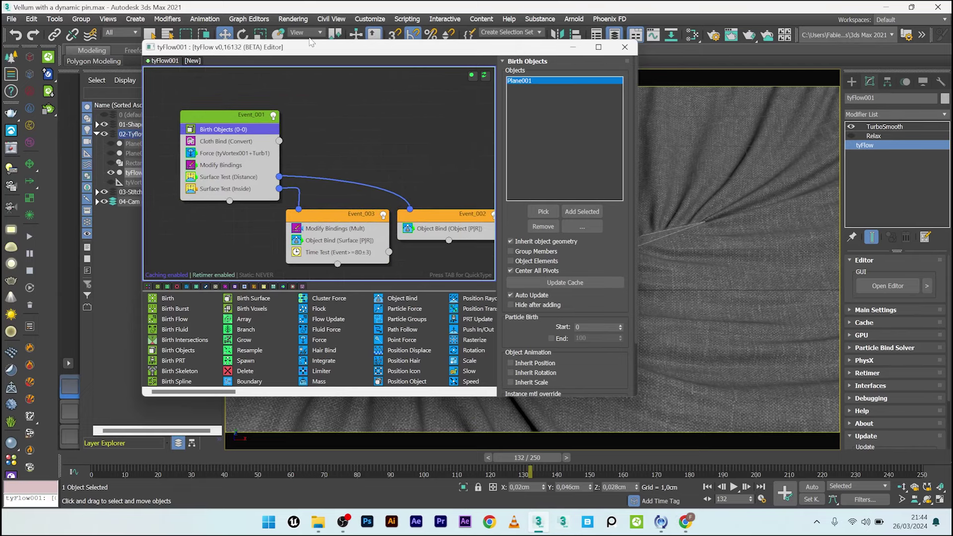
# - Switch to Chrome to show the YouTube tutorial "Cloth modify binding & Stretching", and return to the tyFlow editor in 3ds Max
pyautogui.click(685, 521)
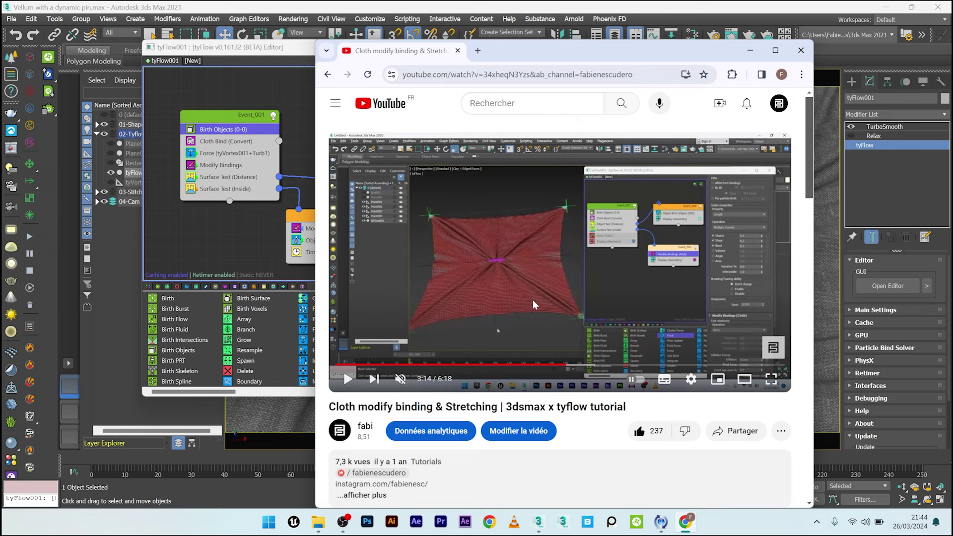
pyautogui.click(281, 51)
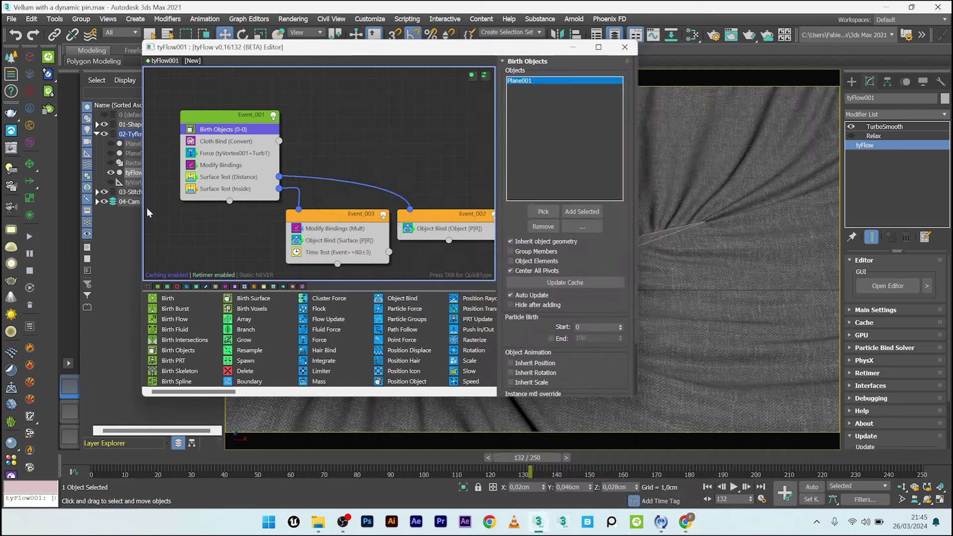
# - Review the Birth Objects operator in Event_001 and bring up the Cloth Bind operator's settings
pyautogui.click(200, 155)
pyautogui.moveTo(223, 134); pyautogui.dragTo(223, 134)
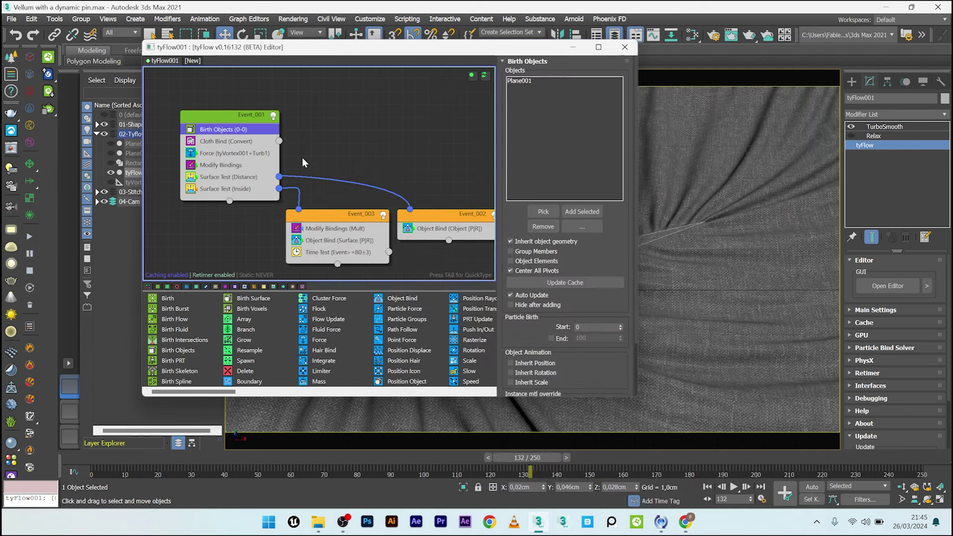
pyautogui.click(228, 142)
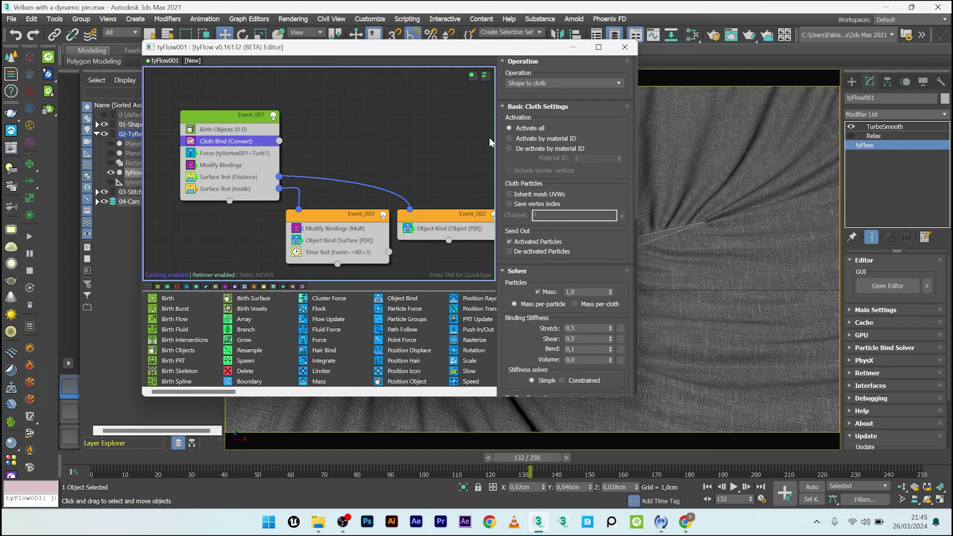
# - Turn off the Cloth Bind operator's CUDA collision solver and scrub the timeline to check the cloth's folds
pyautogui.scroll(-9, 537, 288)
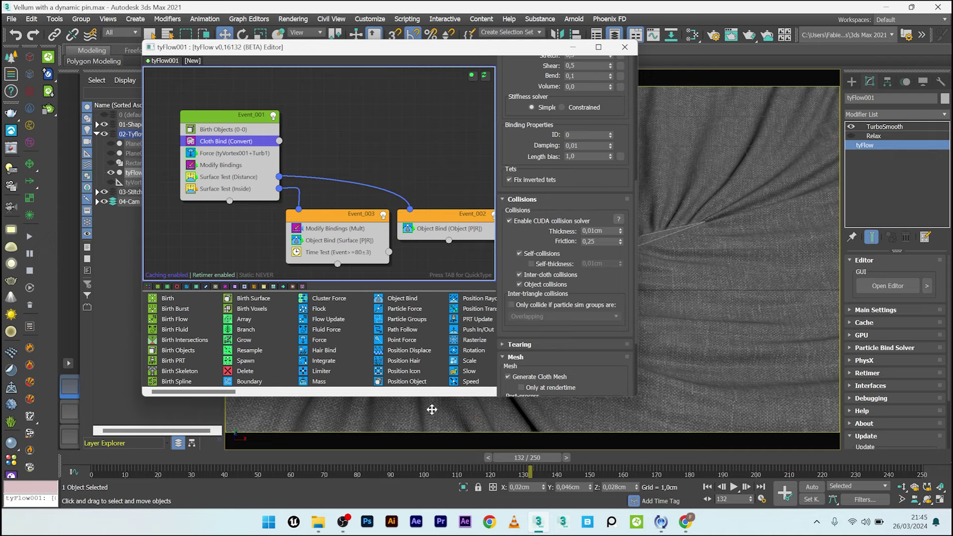
pyautogui.click(520, 220)
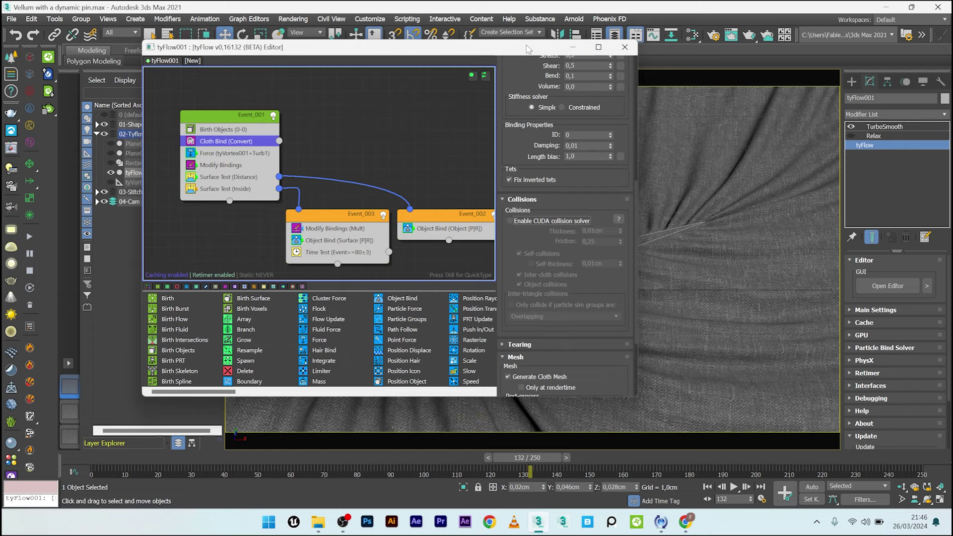
pyautogui.moveTo(528, 49); pyautogui.dragTo(250, 76)
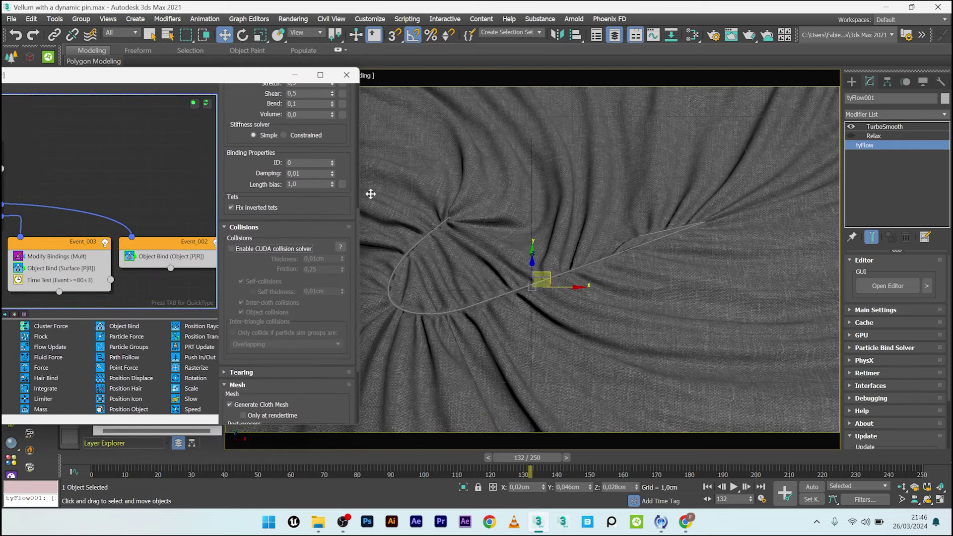
pyautogui.moveTo(134, 454); pyautogui.dragTo(238, 455)
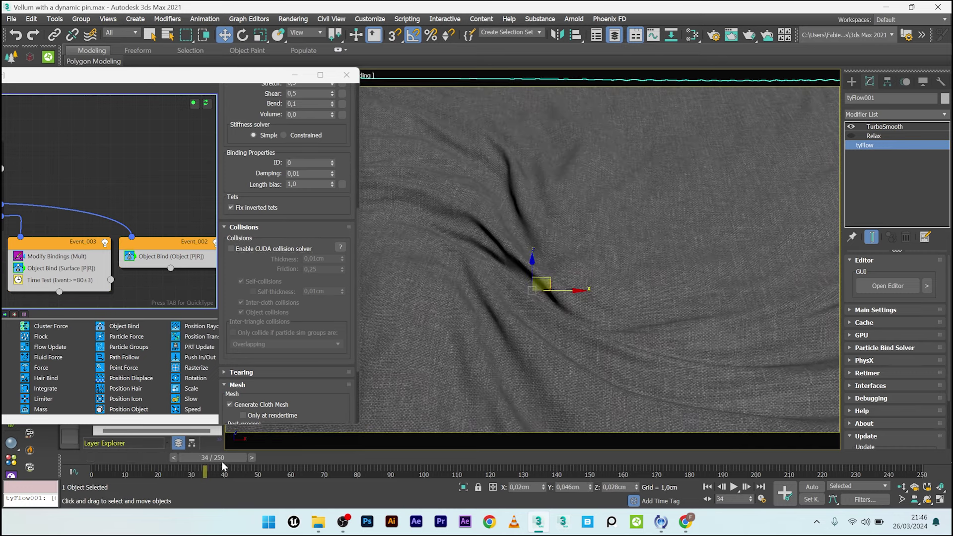
pyautogui.moveTo(331, 453); pyautogui.dragTo(510, 457)
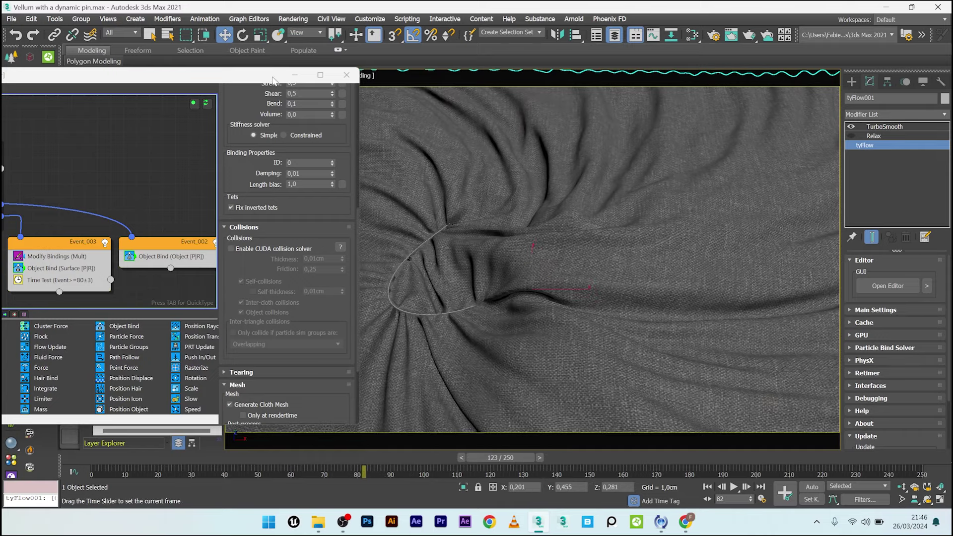
# - Switch the camera viewport to Clay shading and scrub to frame 145 to inspect the cloth's mesh wrinkles
pyautogui.moveTo(276, 77); pyautogui.dragTo(311, 243)
pyautogui.click(352, 76)
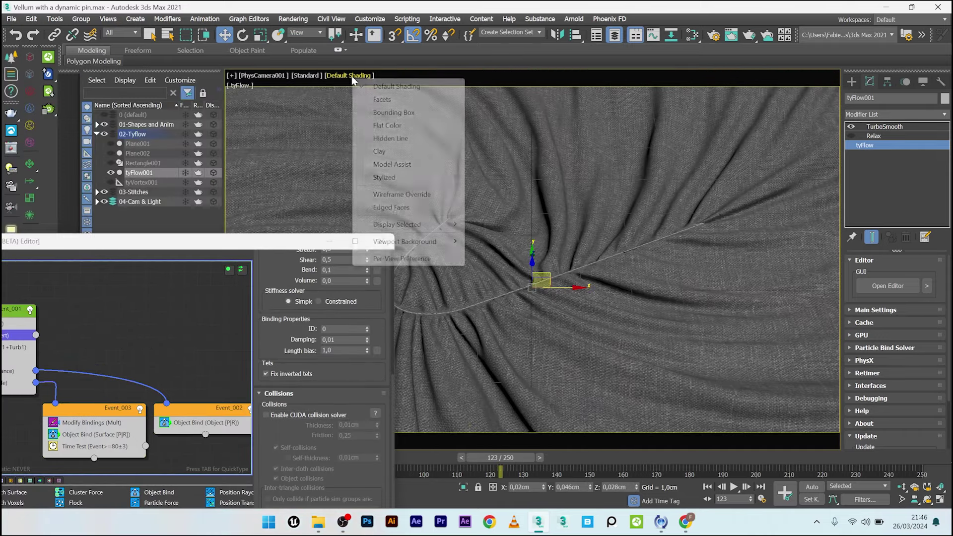
pyautogui.click(425, 155)
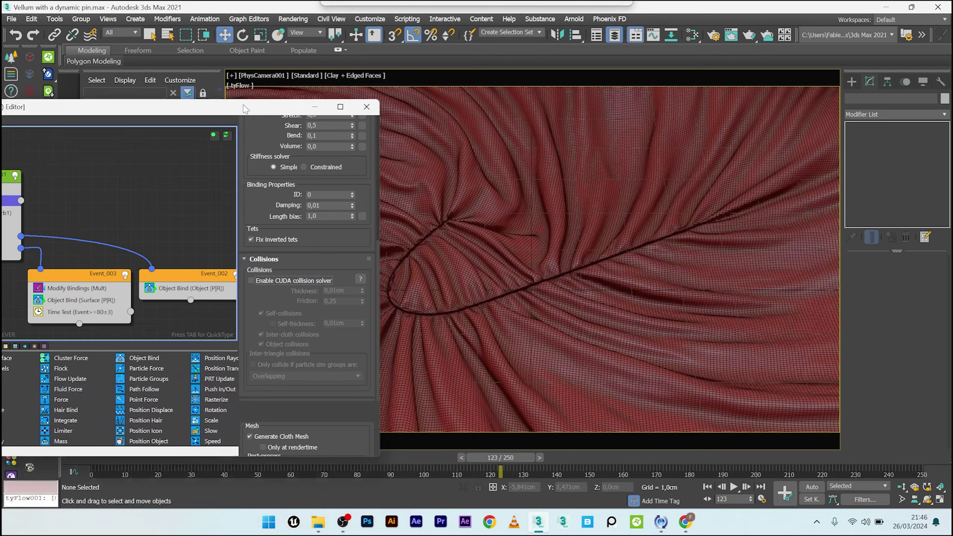
pyautogui.moveTo(245, 108); pyautogui.dragTo(275, 59)
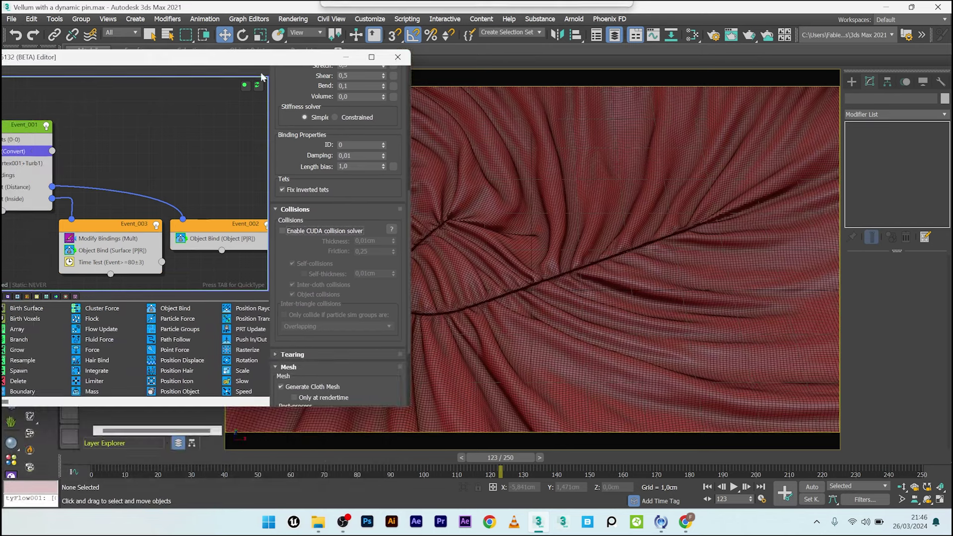
pyautogui.moveTo(102, 458); pyautogui.dragTo(445, 448)
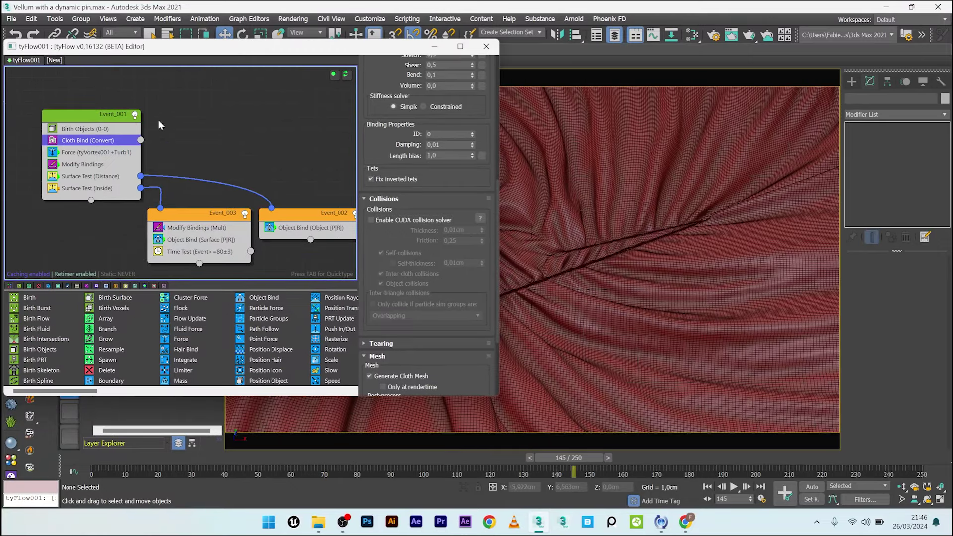
# - Review the Force operator in Event_001, including its tyVortex001 force and built-in noise settings
pyautogui.click(78, 153)
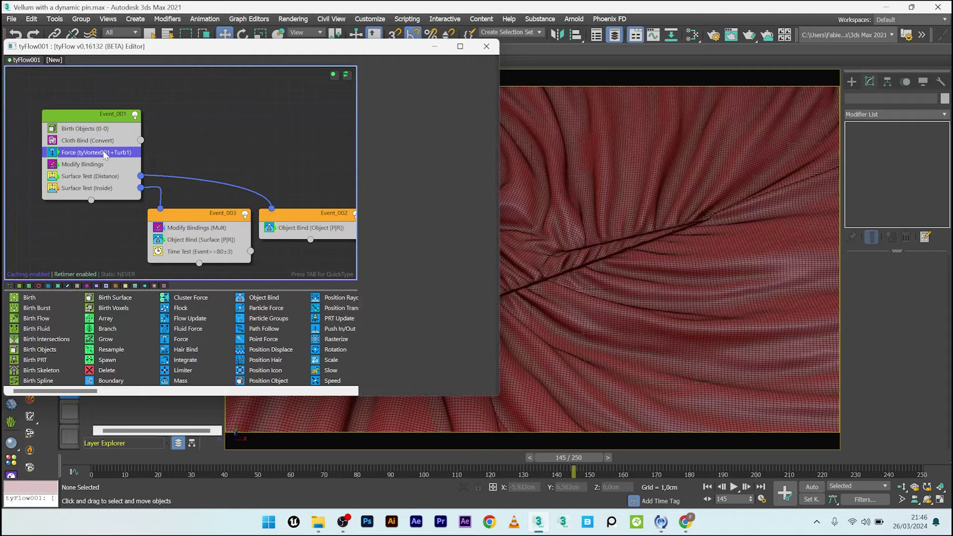
pyautogui.moveTo(368, 50); pyautogui.dragTo(259, 42)
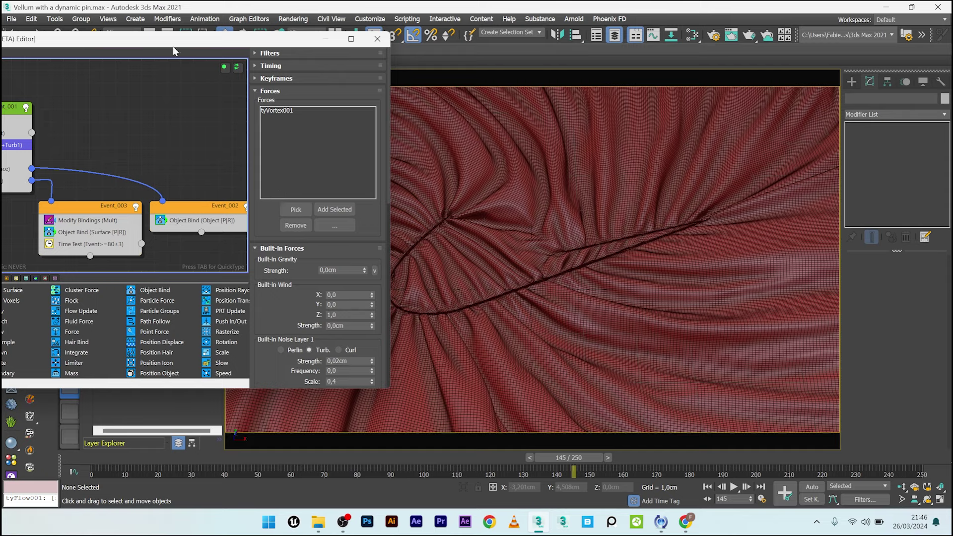
pyautogui.moveTo(174, 46); pyautogui.dragTo(303, 43)
pyautogui.moveTo(414, 312); pyautogui.dragTo(409, 236)
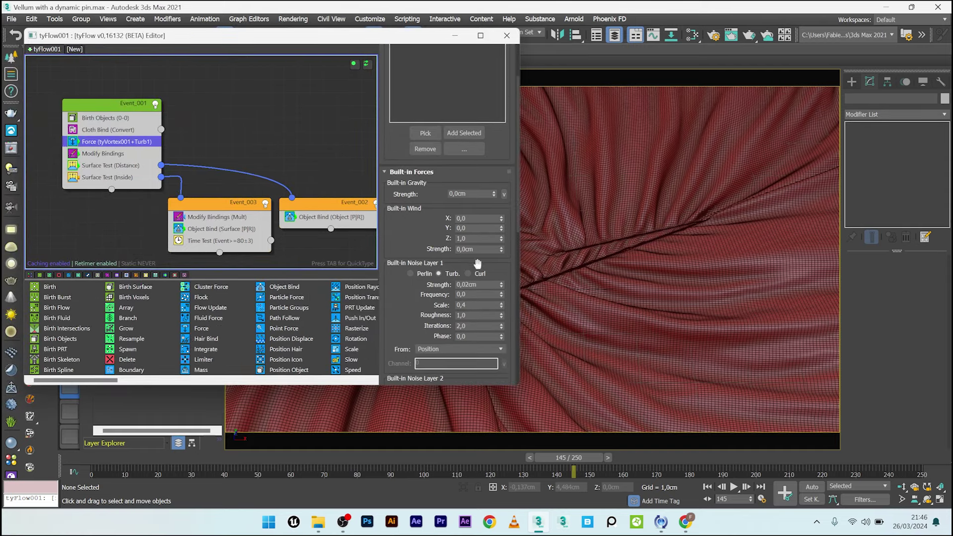
# - Review the inflation settings of Modify Bindings and the Surface Test (Distance) operator in Event_001
pyautogui.click(96, 154)
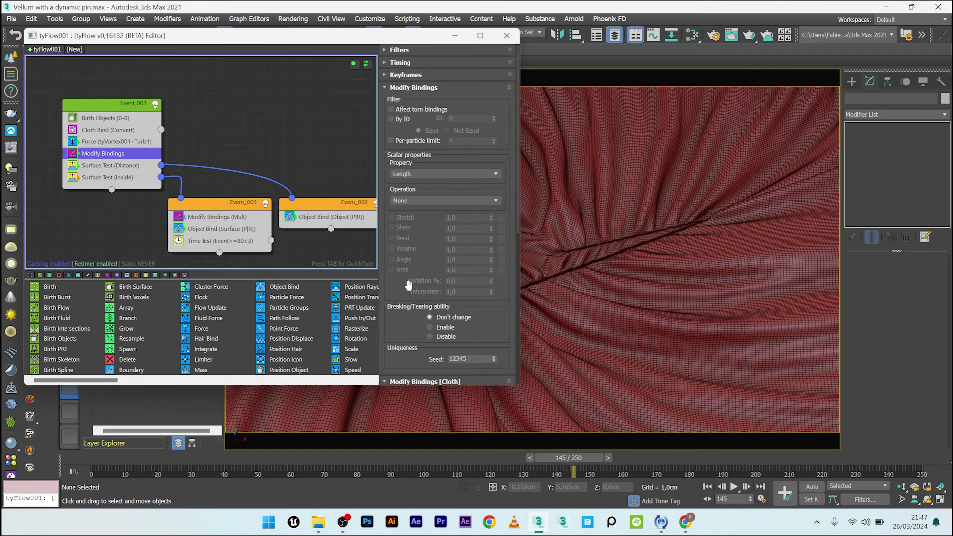
pyautogui.moveTo(402, 340); pyautogui.dragTo(389, 54)
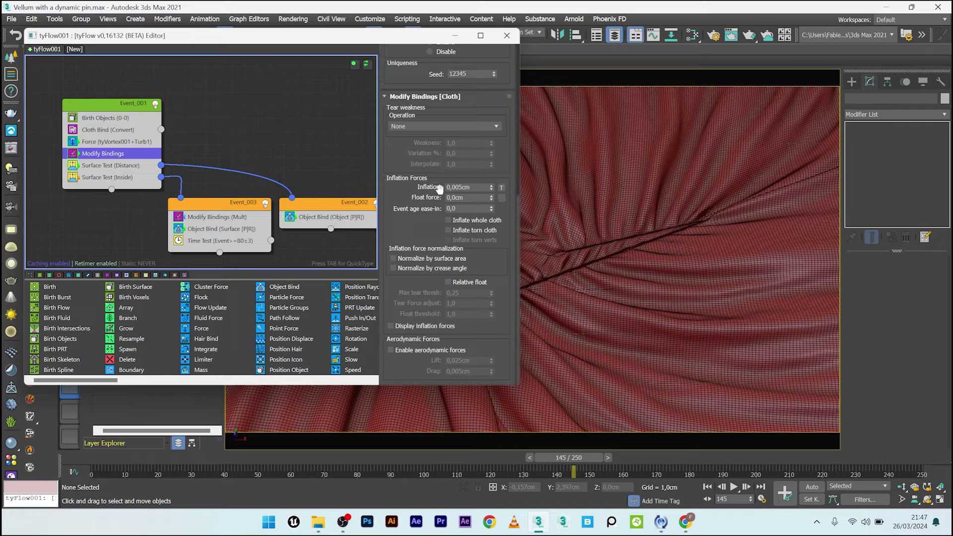
pyautogui.click(99, 166)
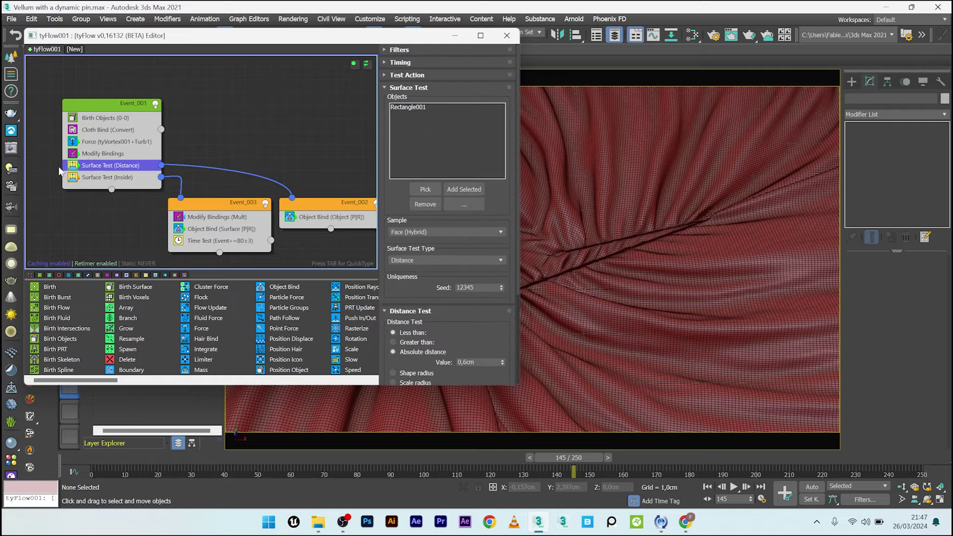
# - Bring up the Object Bind settings of Event_002 and show the cloth and its outer edges in a perspective view
pyautogui.click(317, 217)
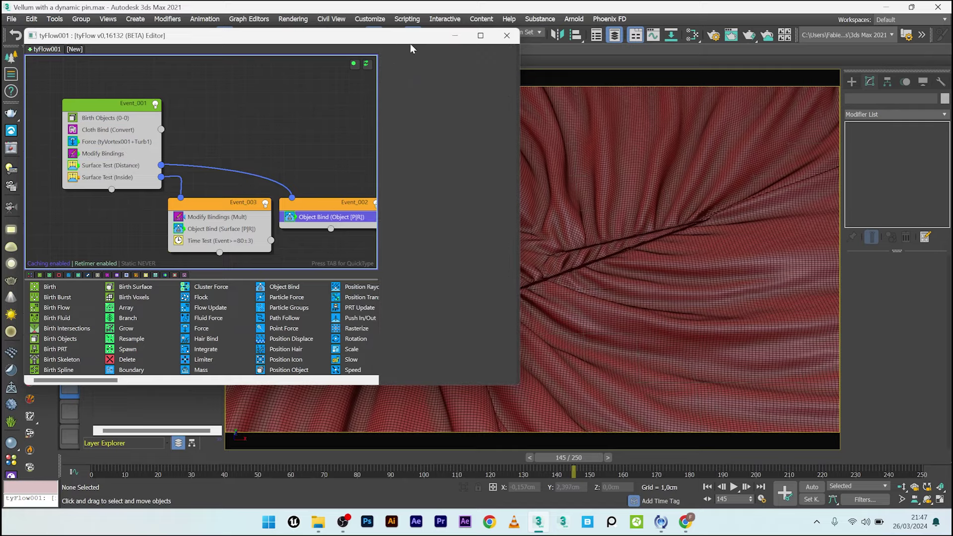
pyautogui.moveTo(224, 35); pyautogui.dragTo(106, 110)
pyautogui.click(673, 258)
pyautogui.press('p')
pyautogui.scroll(-5, 673, 258)
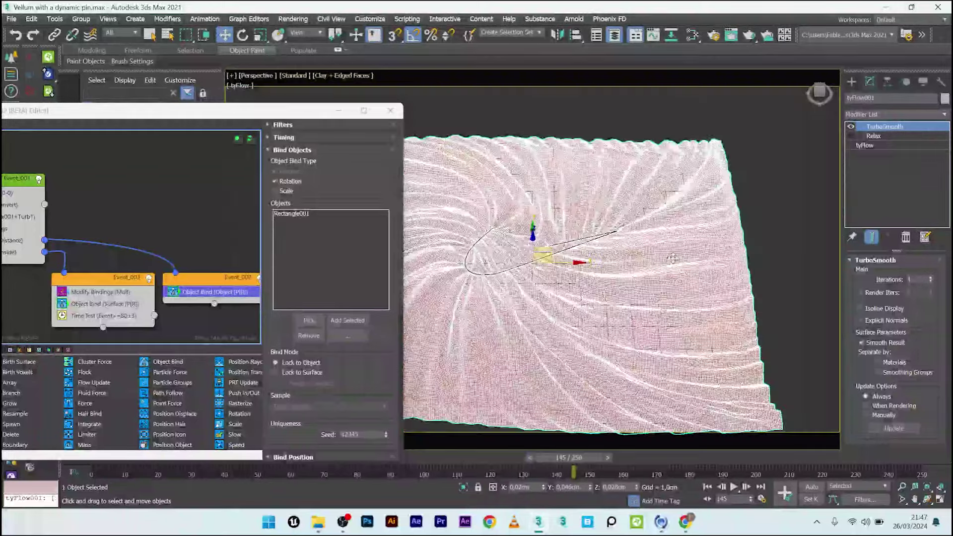
pyautogui.click(751, 190)
pyautogui.moveTo(335, 110); pyautogui.dragTo(391, 260)
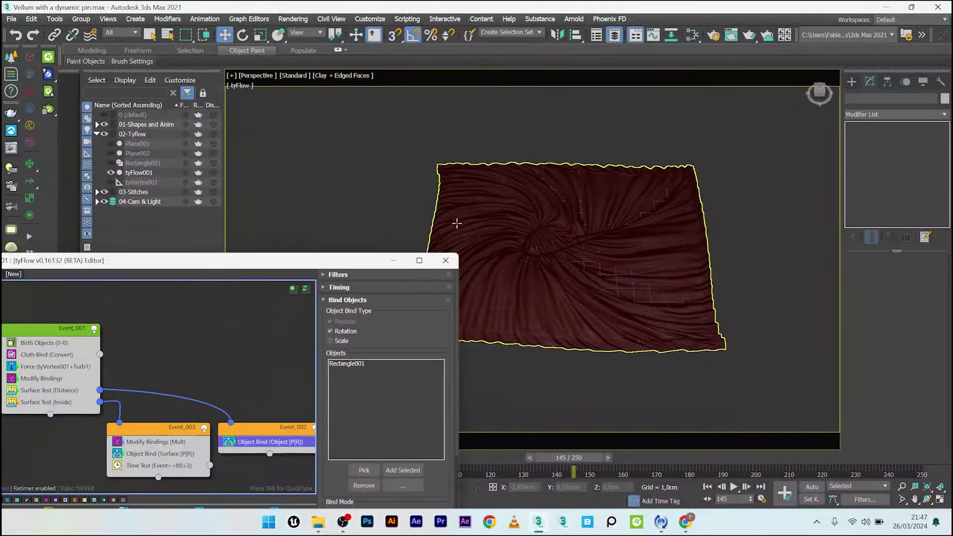
pyautogui.keyDown('alt'); pyautogui.moveTo(454, 224); pyautogui.dragTo(551, 247, button='middle'); pyautogui.keyUp('alt')
pyautogui.scroll(5, 552, 246)
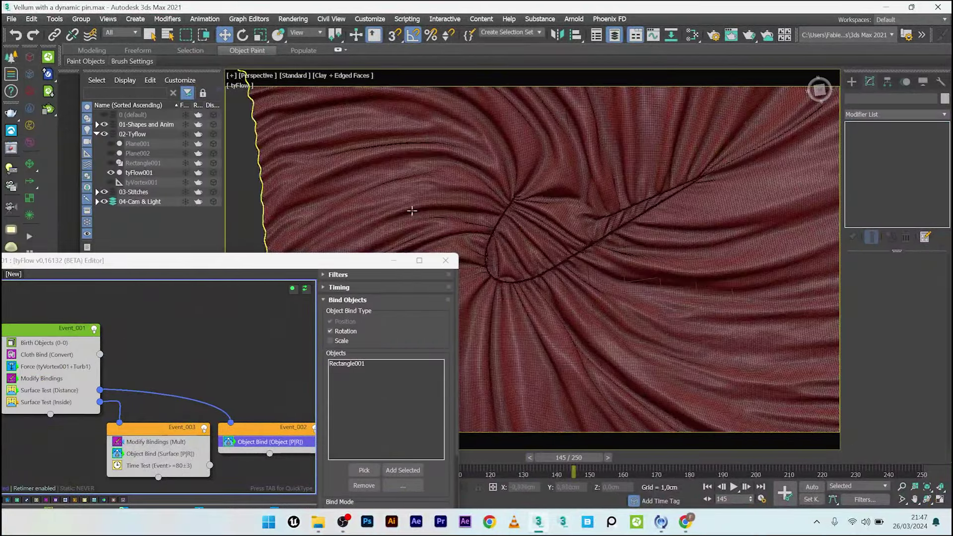
# - Unhide Rectangle001, the object listed in Object Bind, and examine how it frames the cloth's border
pyautogui.click(110, 163)
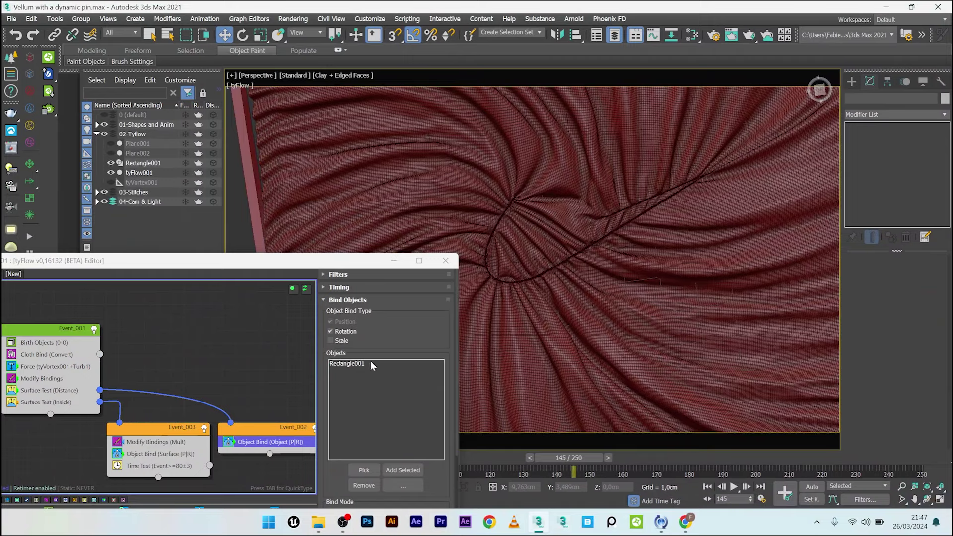
pyautogui.click(358, 365)
pyautogui.scroll(-5, 472, 189)
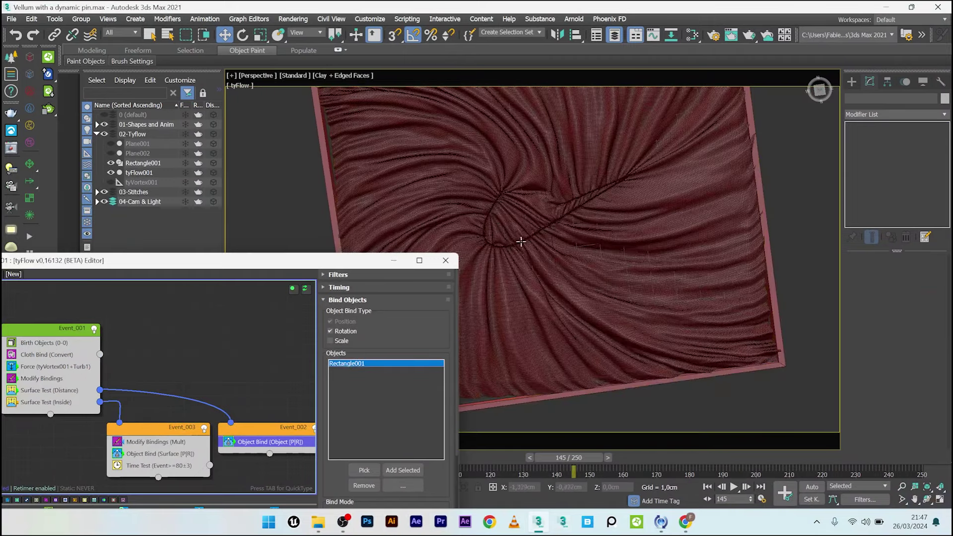
pyautogui.keyDown('alt'); pyautogui.moveTo(521, 240); pyautogui.dragTo(389, 182, button='middle'); pyautogui.keyUp('alt')
pyautogui.click(467, 233)
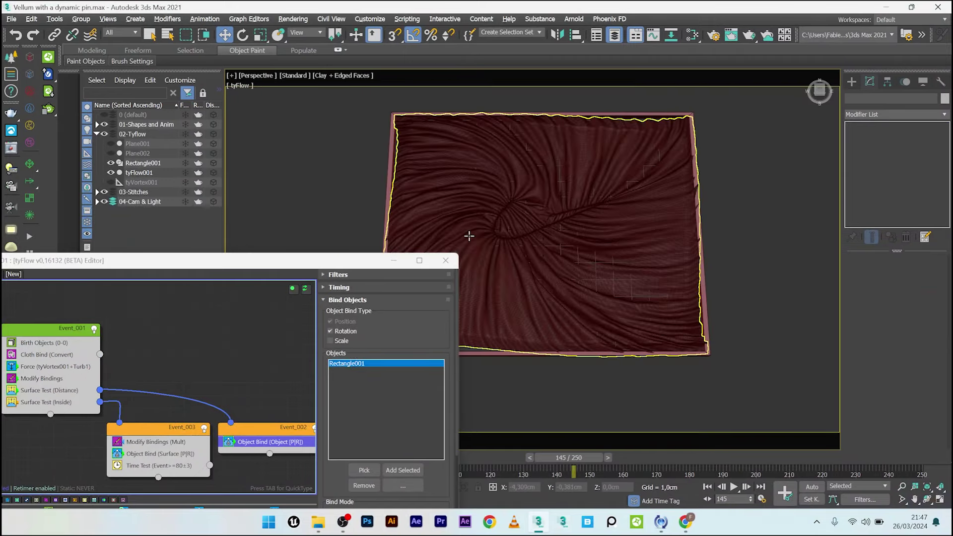
pyautogui.press('z')
pyautogui.scroll(-3, 373, 139)
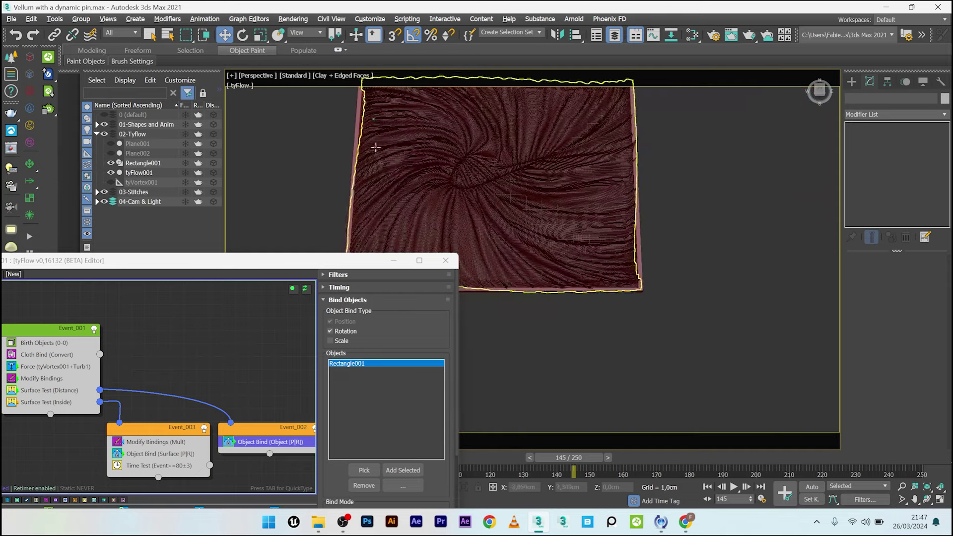
pyautogui.scroll(1, 374, 149)
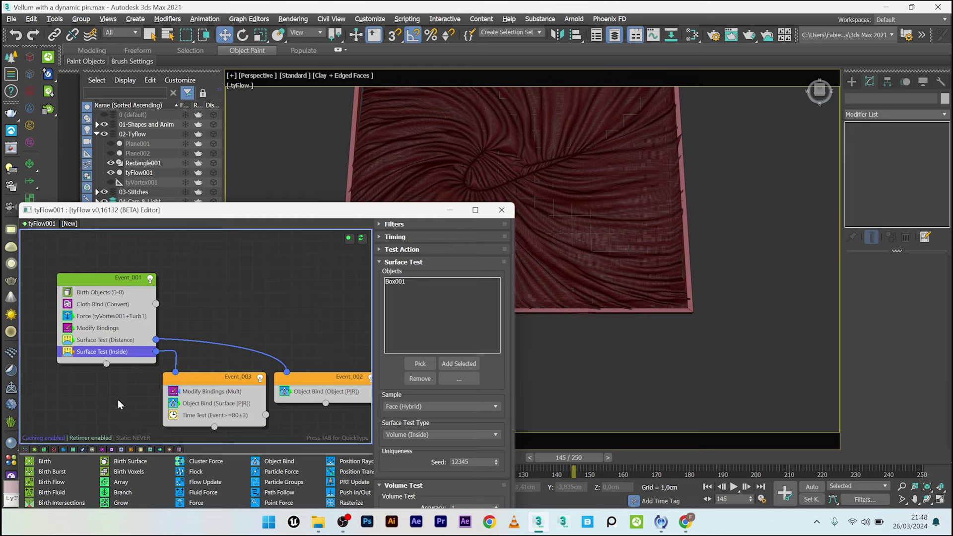
# - Unhide and select Box001, the object used by Surface Test (Inside), from the 01-Shapes and Anim layer
pyautogui.scroll(5, 472, 162)
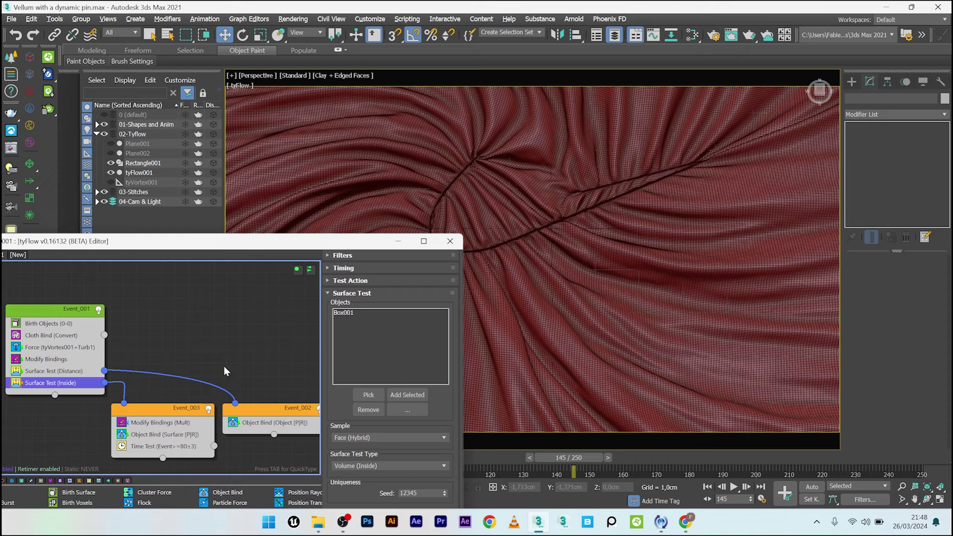
pyautogui.click(351, 313)
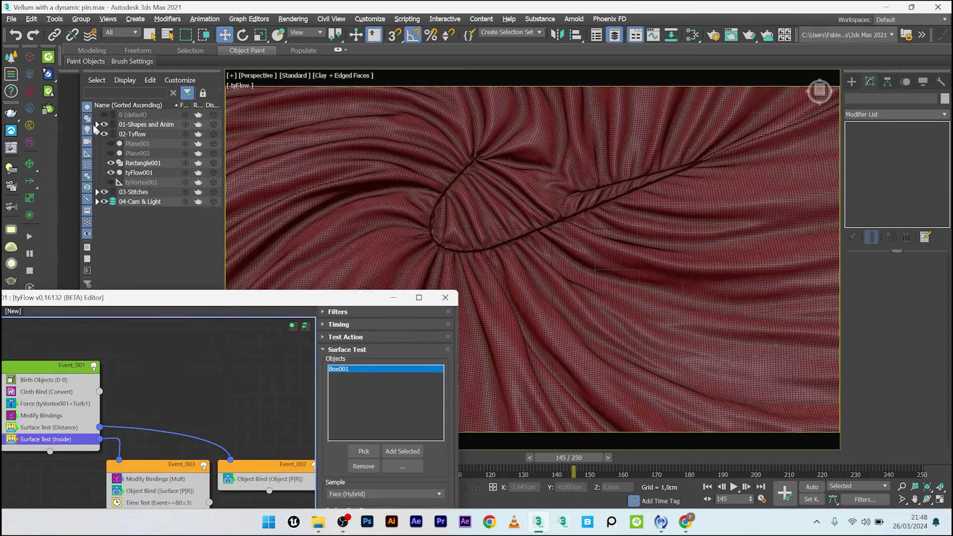
pyautogui.click(97, 124)
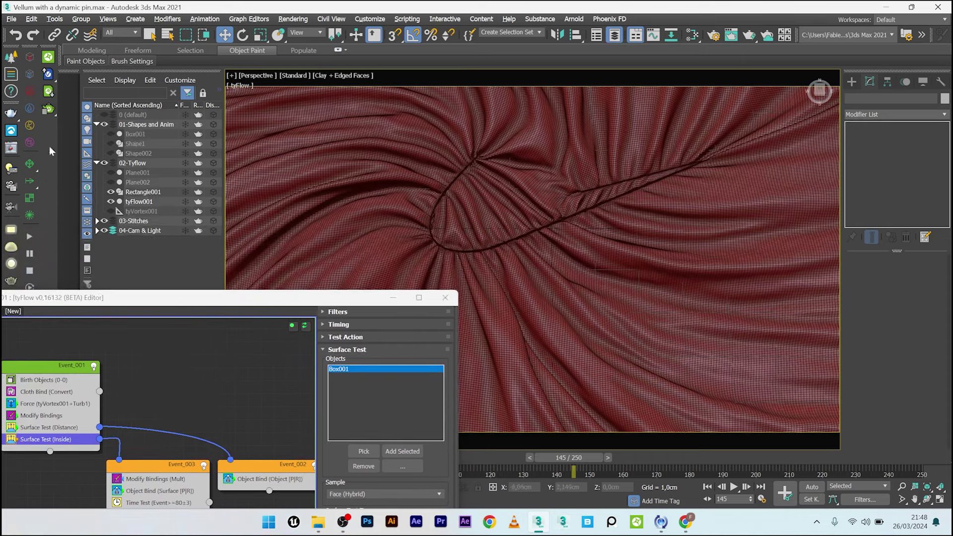
pyautogui.click(112, 134)
pyautogui.click(131, 136)
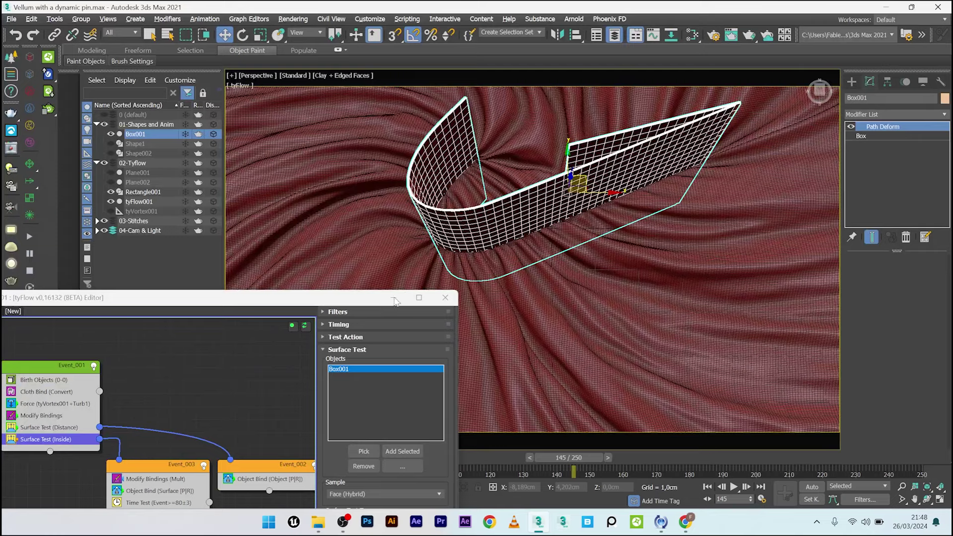
# - Minimize the tyFlow editor and scrub the timeline to frame 69 to examine Box001 growing along its path
pyautogui.moveTo(445, 305); pyautogui.dragTo(402, 189)
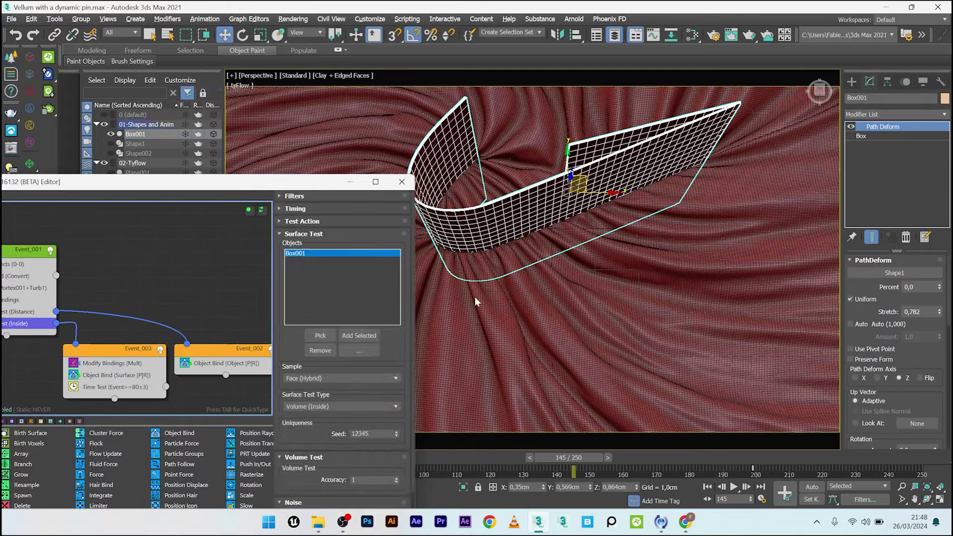
pyautogui.click(352, 183)
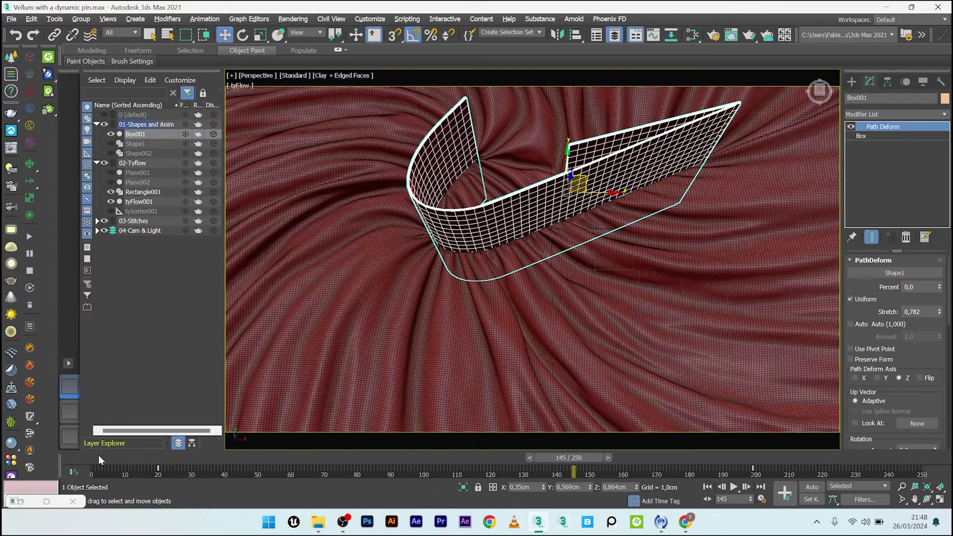
pyautogui.moveTo(104, 458); pyautogui.dragTo(322, 464)
pyautogui.press('w')
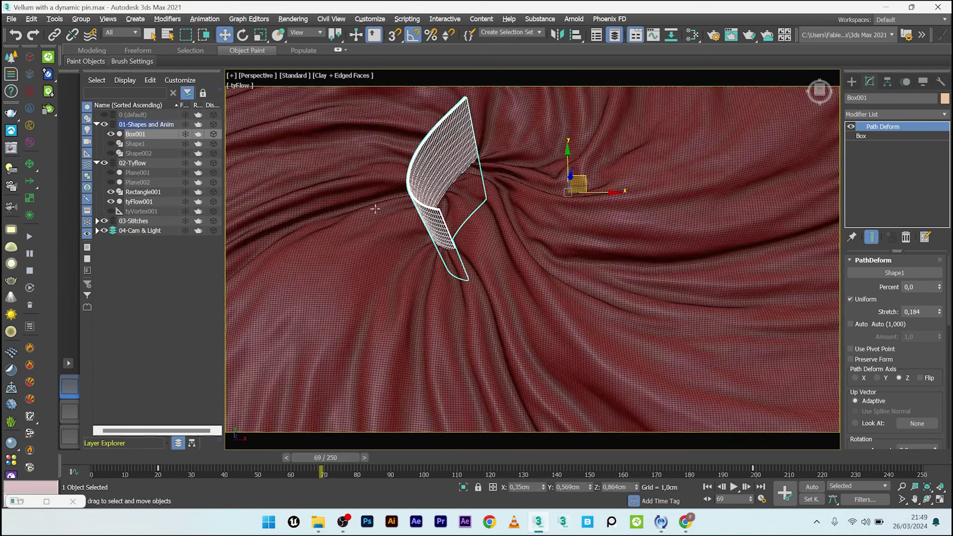
# - Hide Box001, scrub to frame 126 to check the pinned cloth, and bring back the tyFlow editor at full size
pyautogui.click(111, 134)
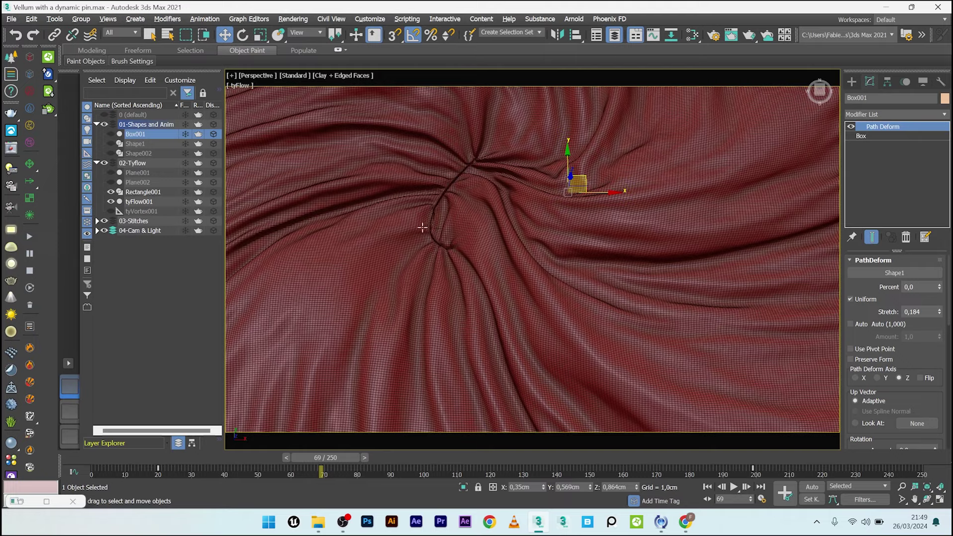
pyautogui.moveTo(344, 459); pyautogui.dragTo(420, 458)
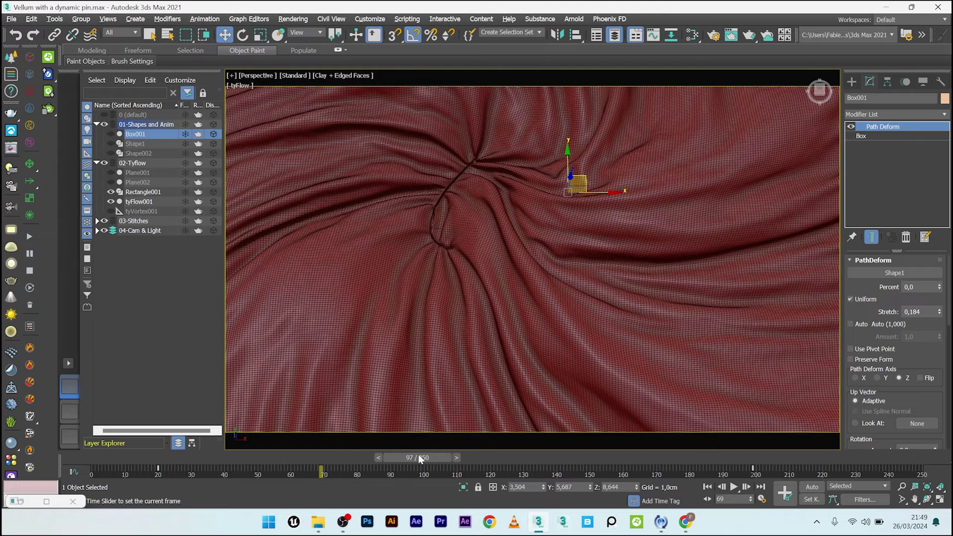
pyautogui.click(510, 454)
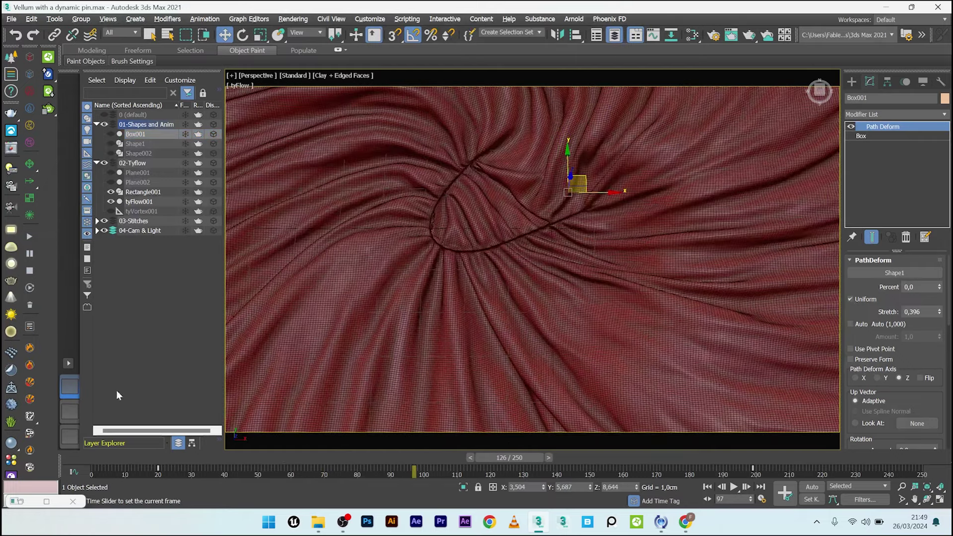
pyautogui.click(46, 500)
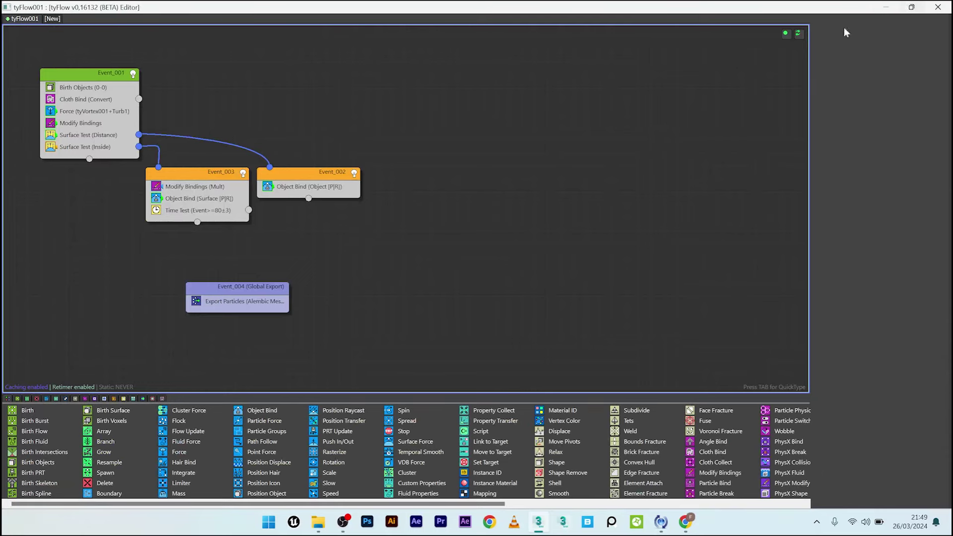
# - Review the Surface Test (Inside) settings in Event_001, and select Plane002 among the objects of Event_003's Object Bind (Surface)
pyautogui.click(48, 148)
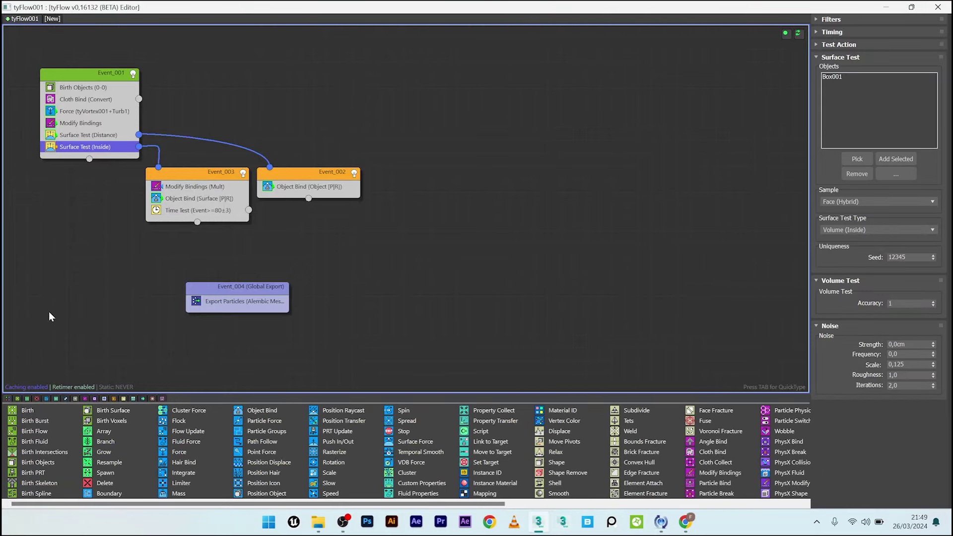
pyautogui.click(192, 193)
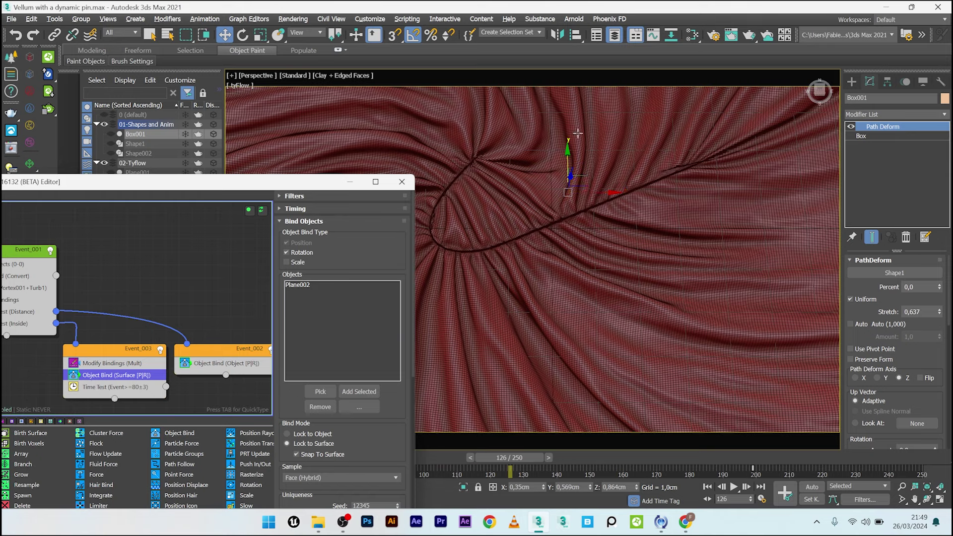
pyautogui.click(300, 288)
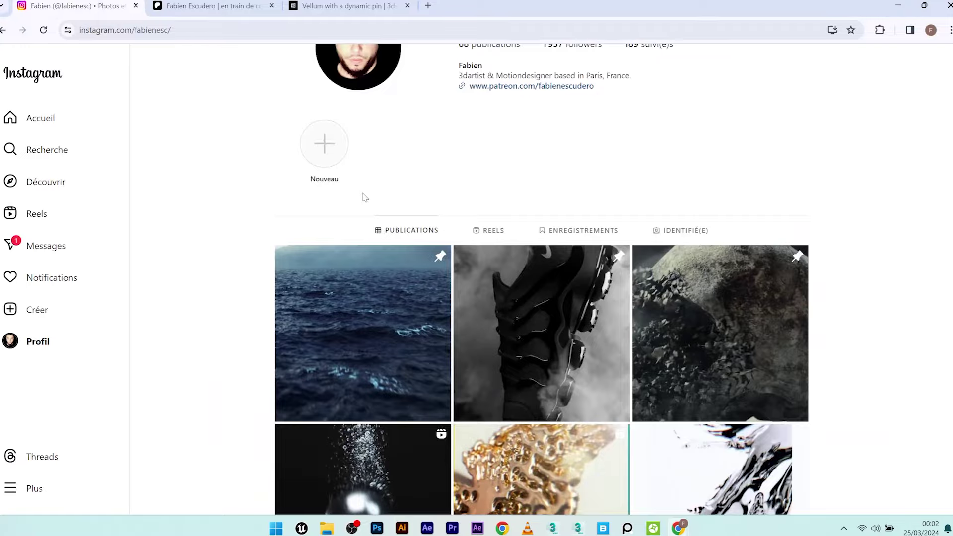
# - Look over the publications on the artist's Instagram profile in the browser
pyautogui.scroll(-3, 362, 195)
pyautogui.scroll(3, 539, 344)
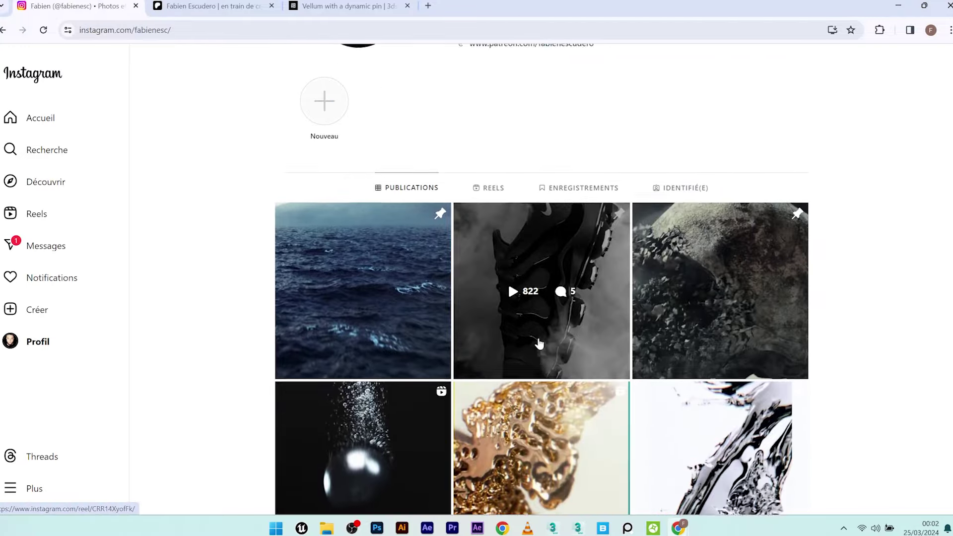
pyautogui.scroll(1, 539, 344)
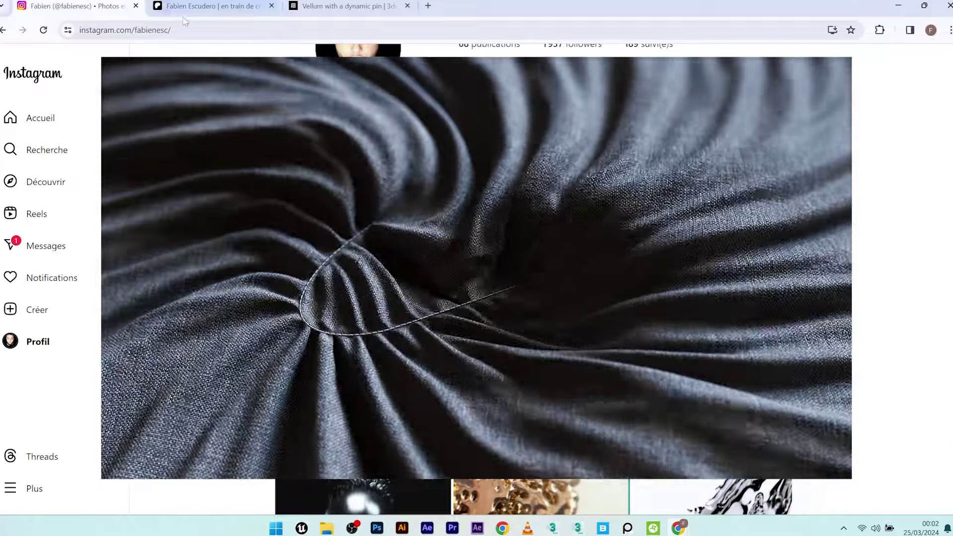
# - Open the creator's Patreon page and find the "Vellum with a dynamic pin | Houdini Effect recreation" post
pyautogui.click(184, 12)
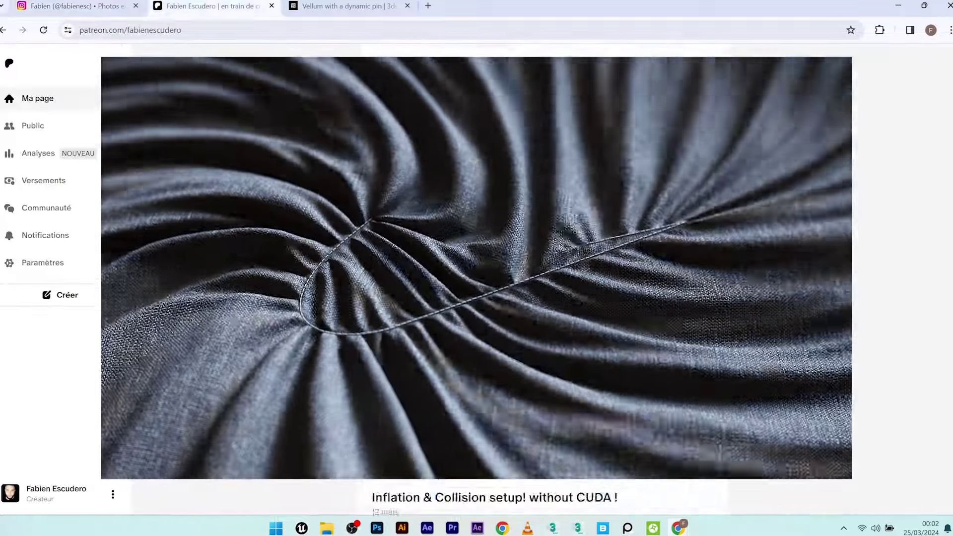
pyautogui.scroll(-5, 544, 278)
pyautogui.scroll(-5, 477, 278)
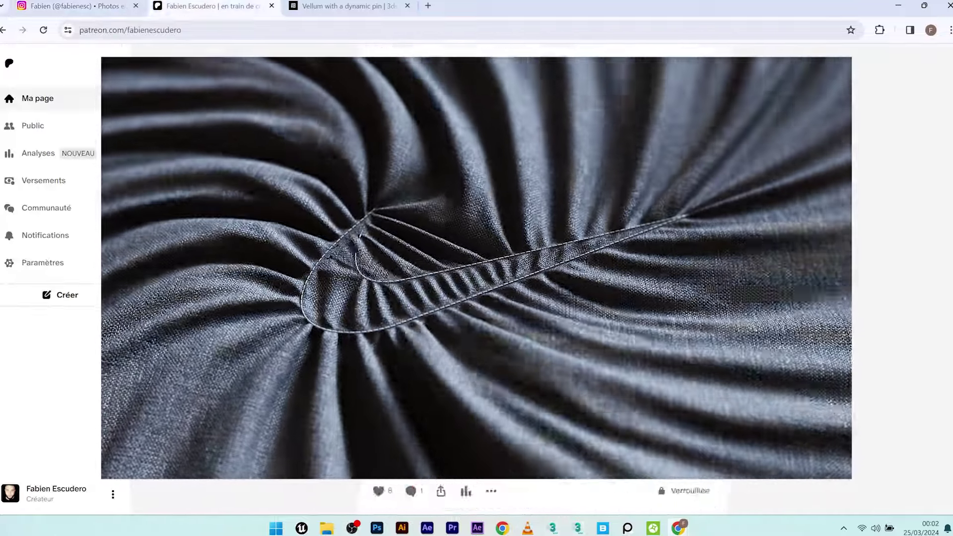
pyautogui.scroll(-10, 543, 278)
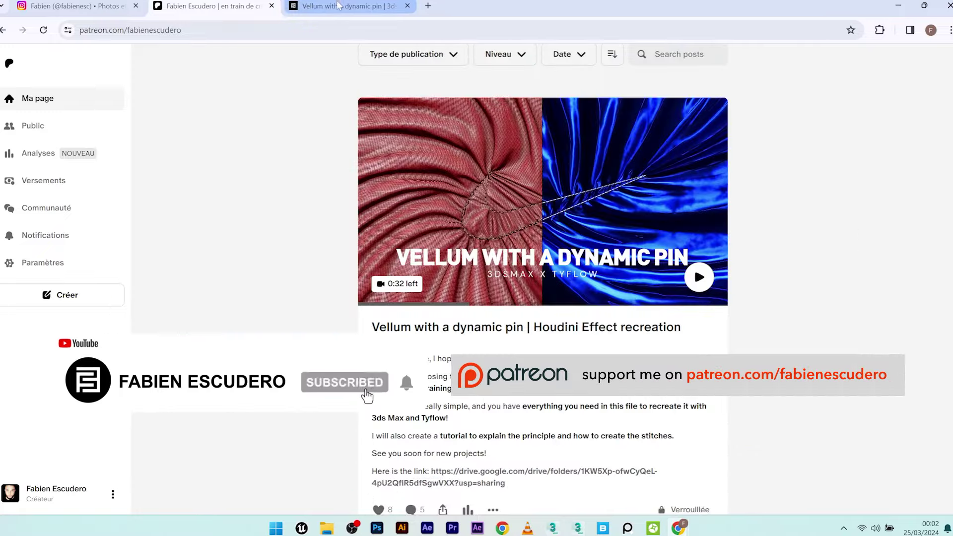
# - Open the "Vellum with a dynamic pin | 3dsmax x Tyflow" Gumroad page and look through its preview images and description
pyautogui.click(342, 6)
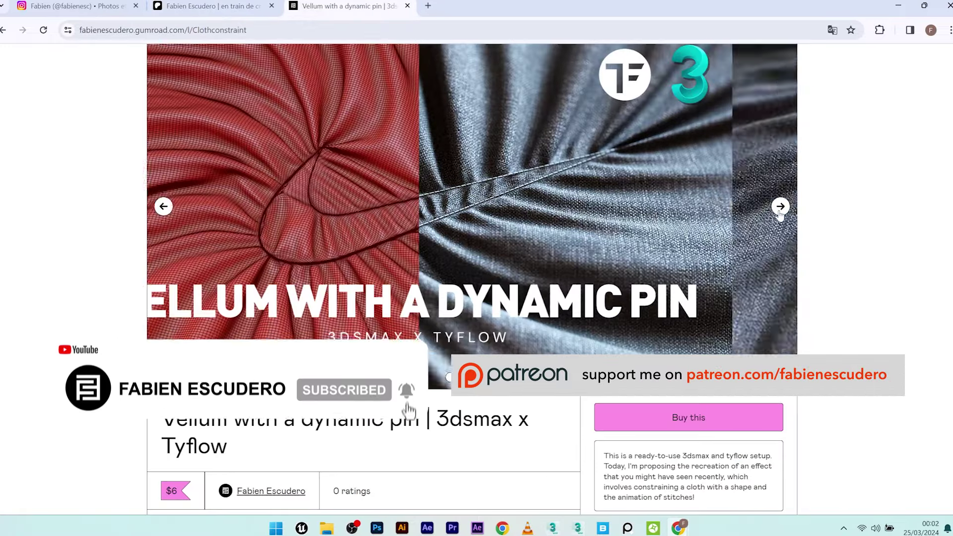
pyautogui.click(780, 207)
pyautogui.click(780, 206)
pyautogui.click(780, 206)
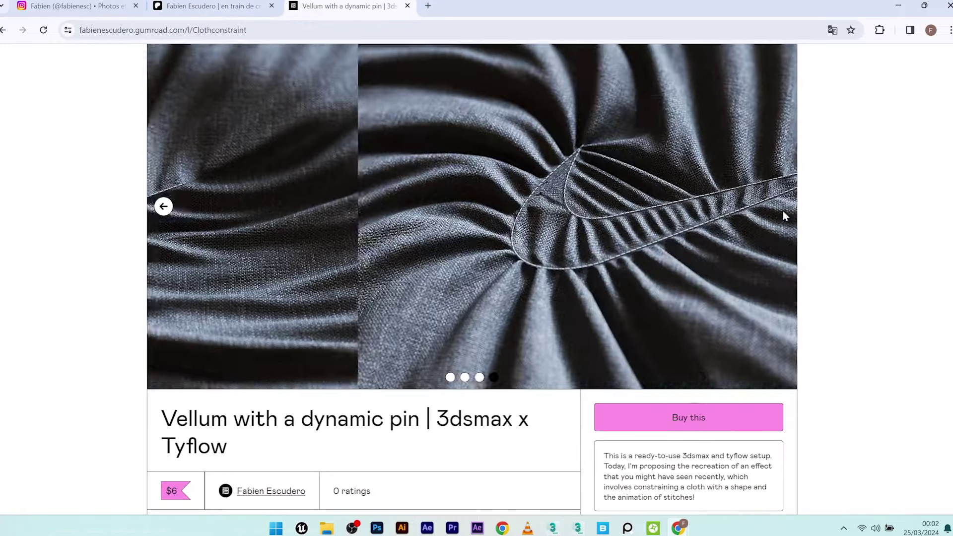
pyautogui.click(450, 378)
pyautogui.scroll(-8, 340, 323)
pyautogui.scroll(8, 308, 312)
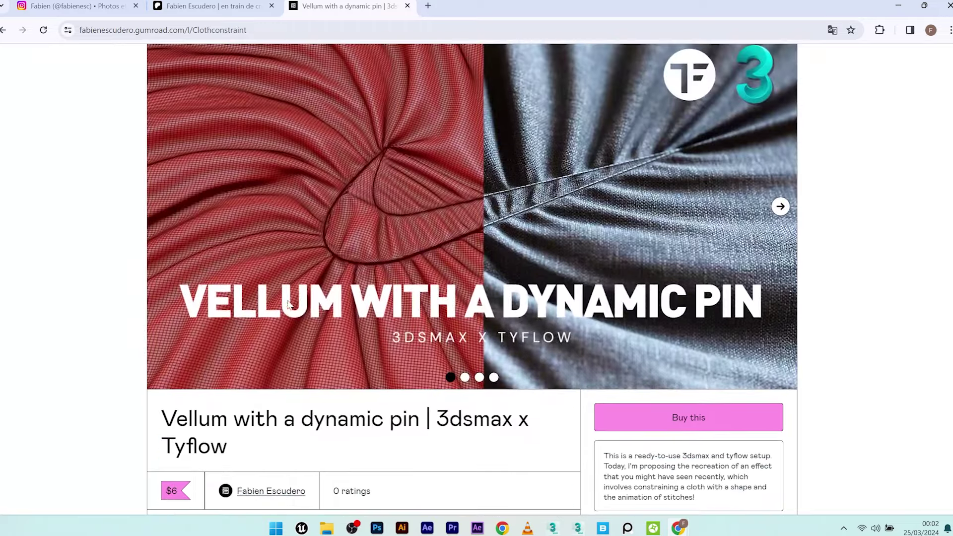